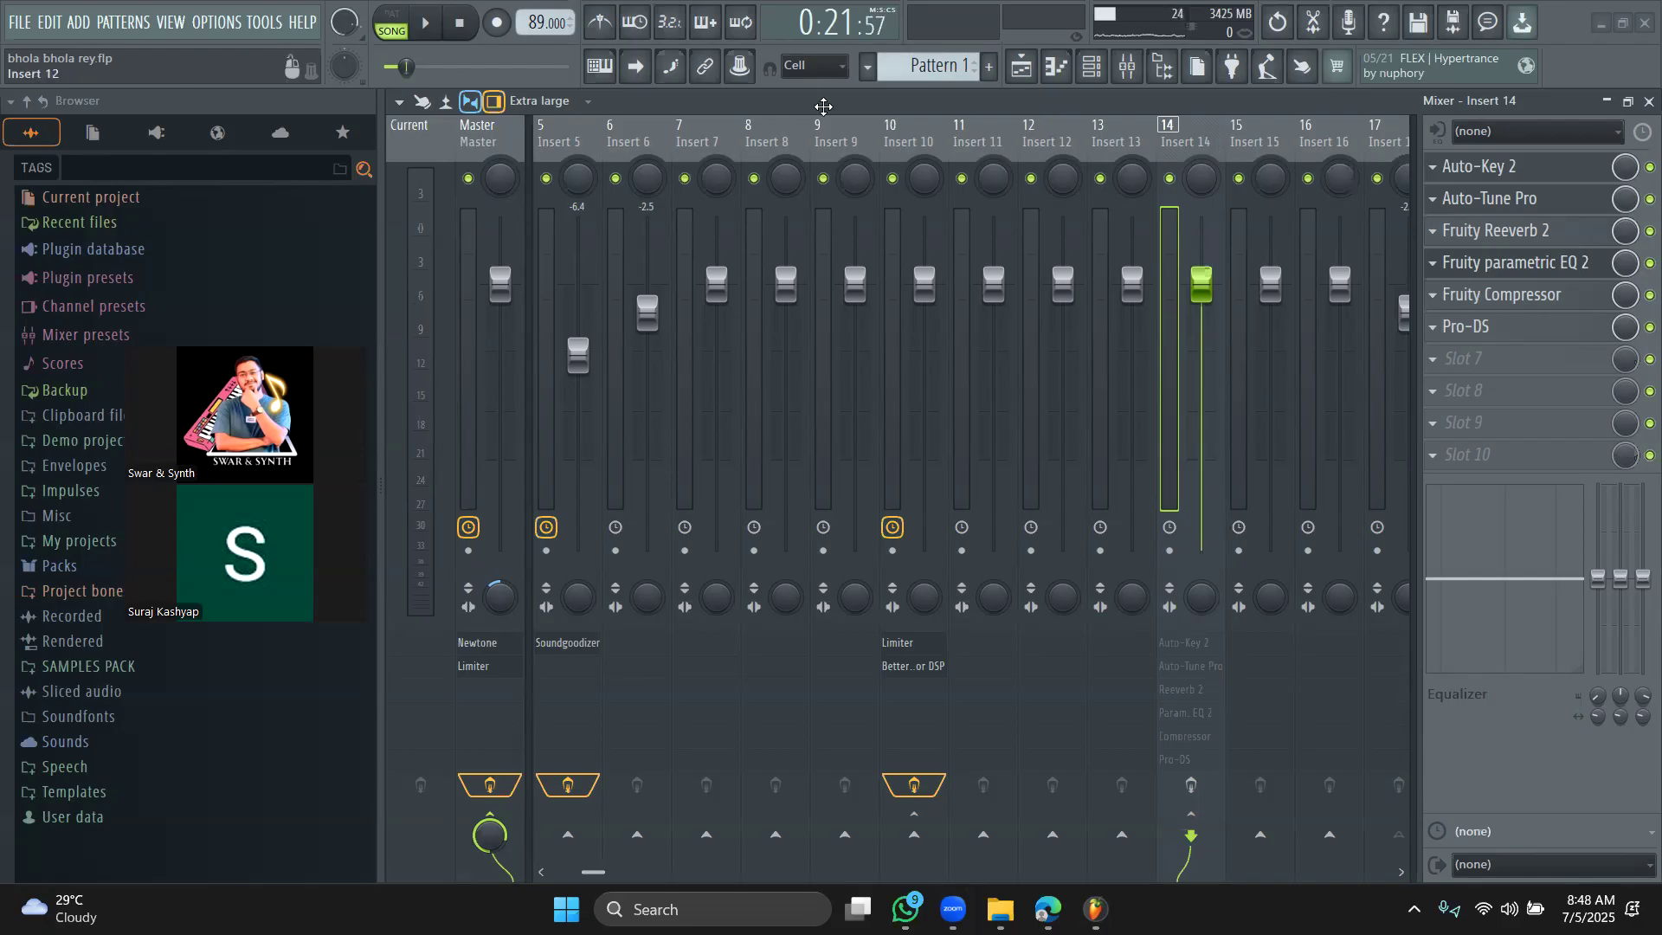
Step: Switch to the playlist, solo Track 12 and start playback of the song
key("space")
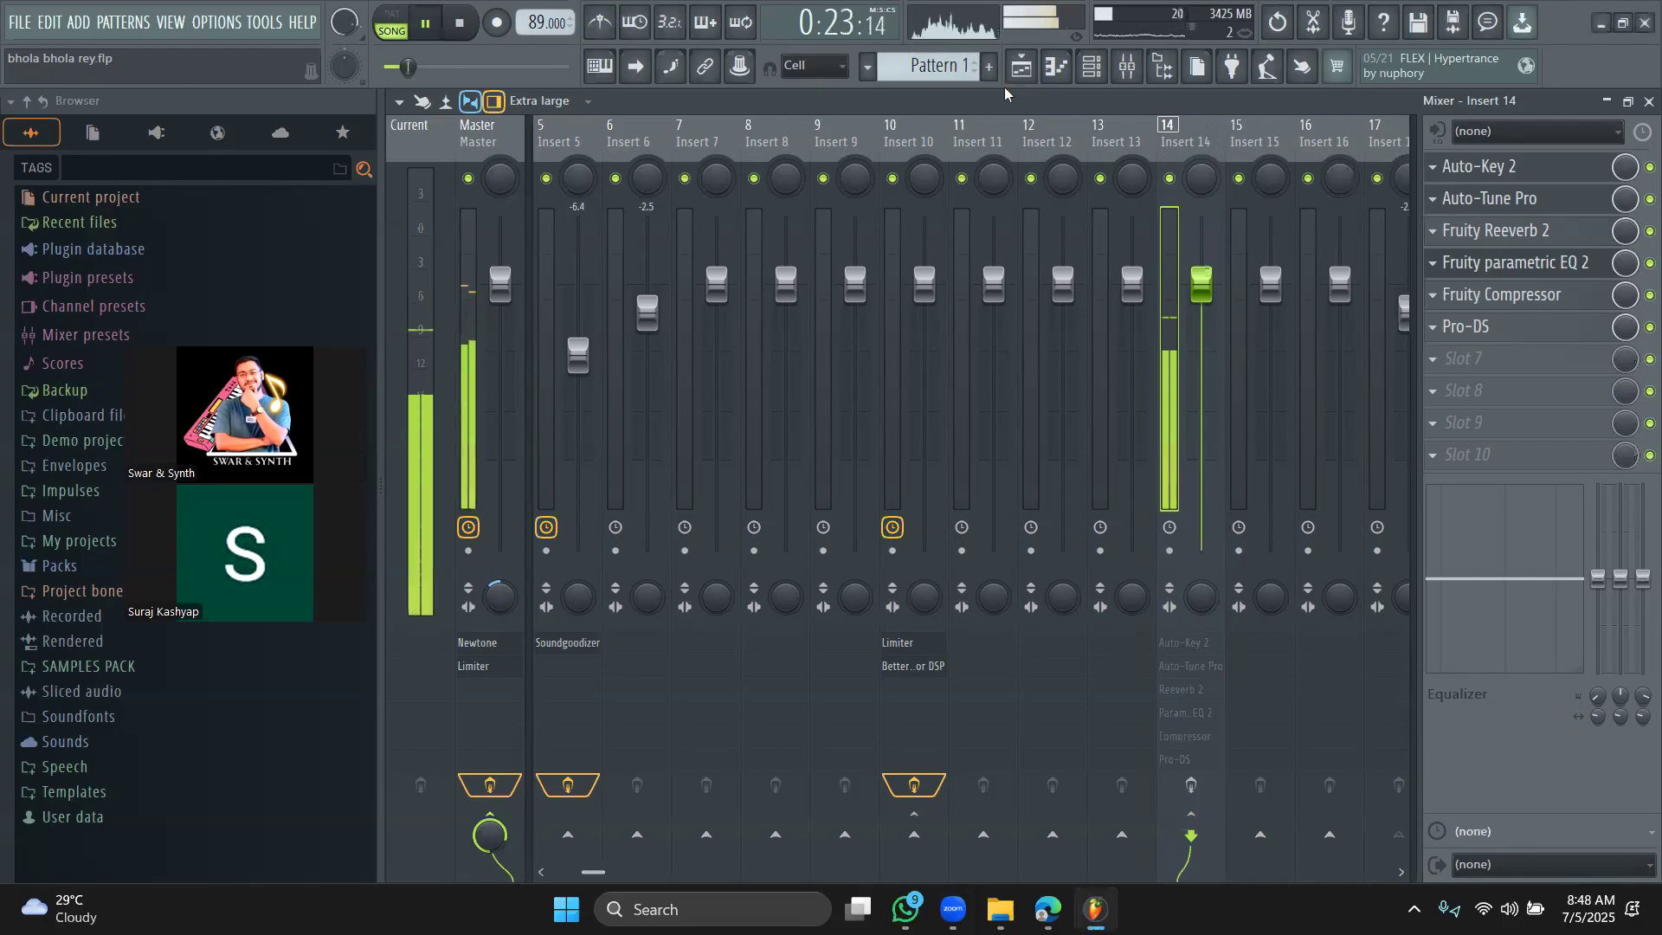
left_click(1020, 67)
key("space")
right_click(664, 414)
right_click(662, 409)
key("space")
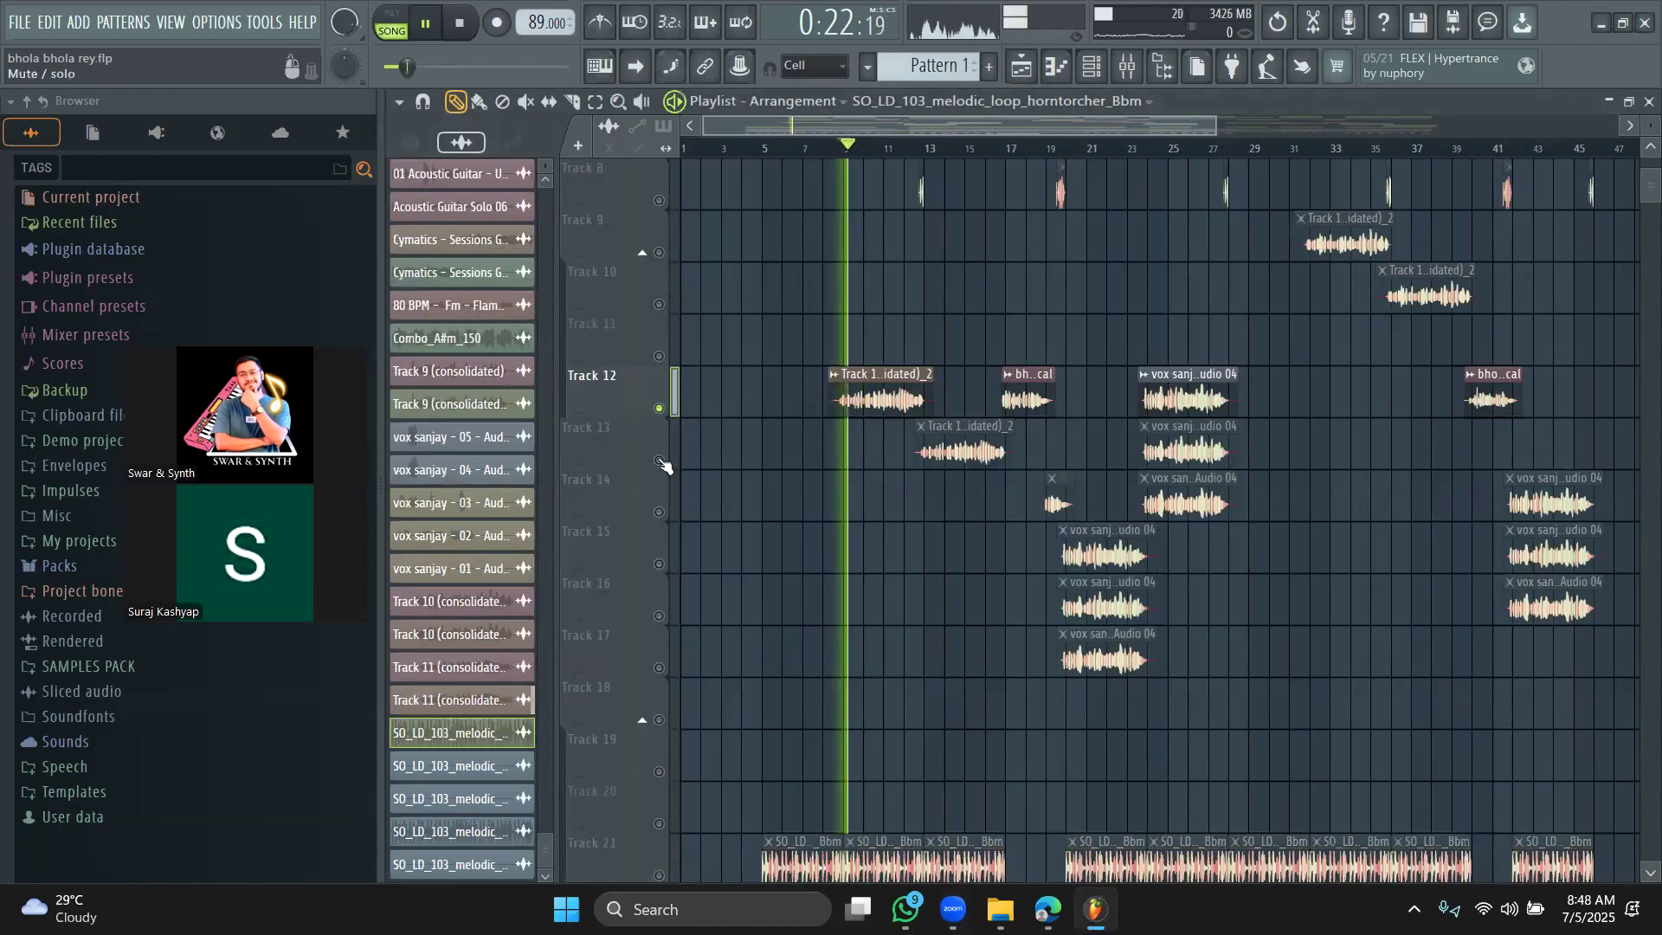
Step: Unmute Tracks 13 through 17 in the playlist and stop playback
left_click(658, 460)
left_click(658, 512)
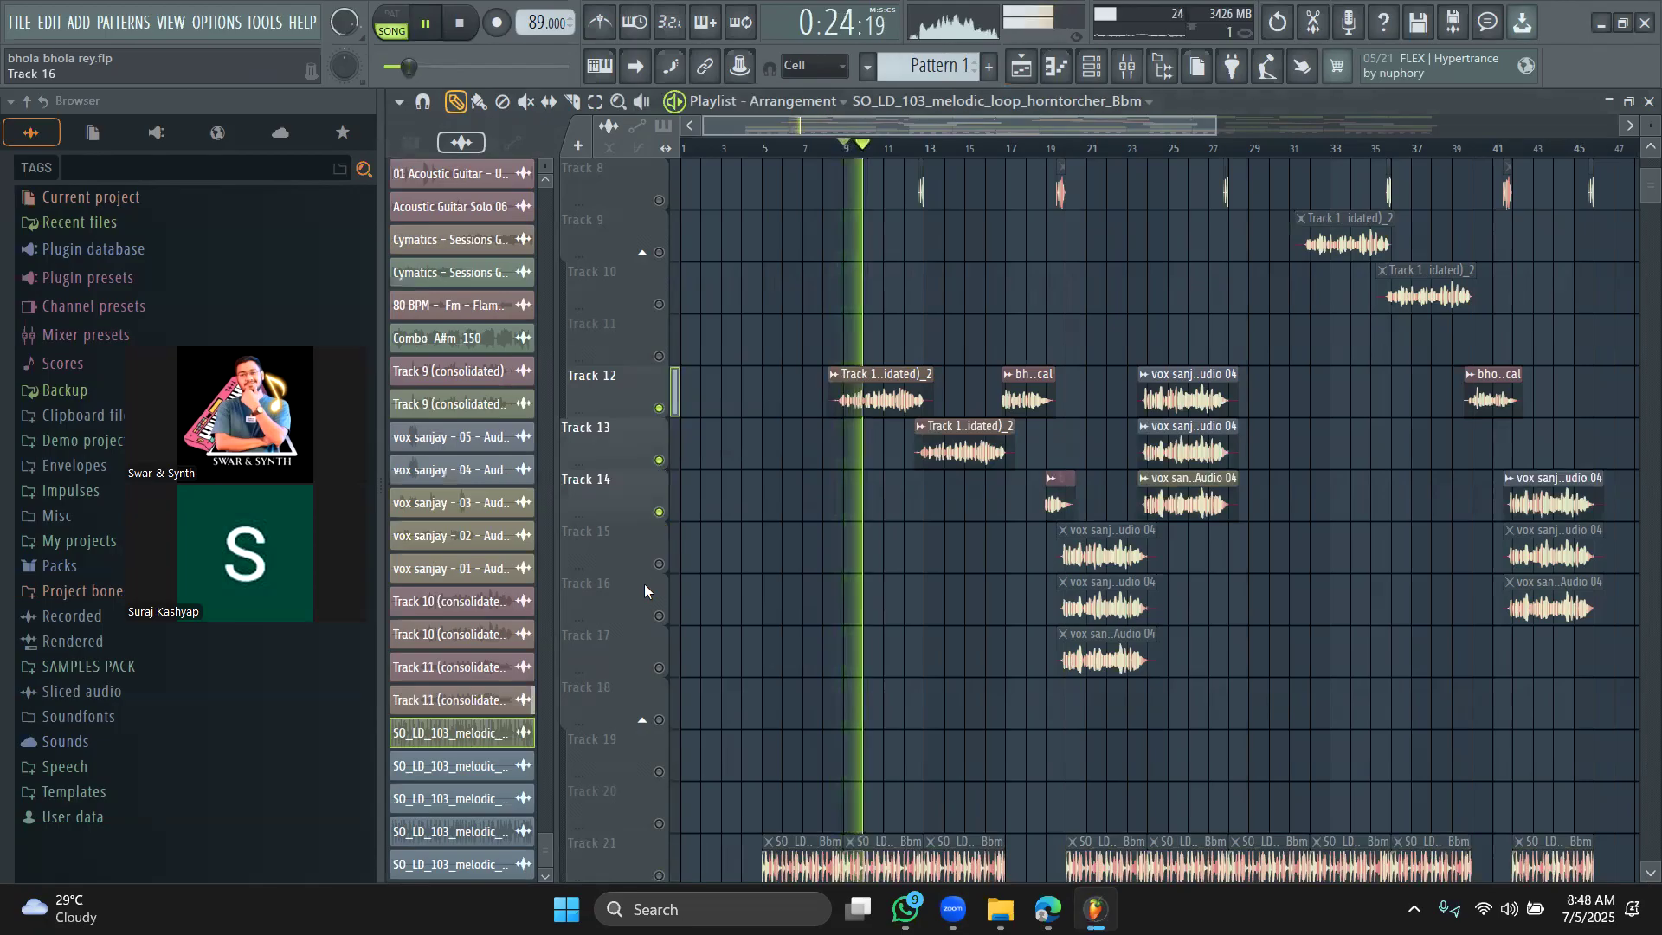
left_click(658, 616)
left_click(658, 667)
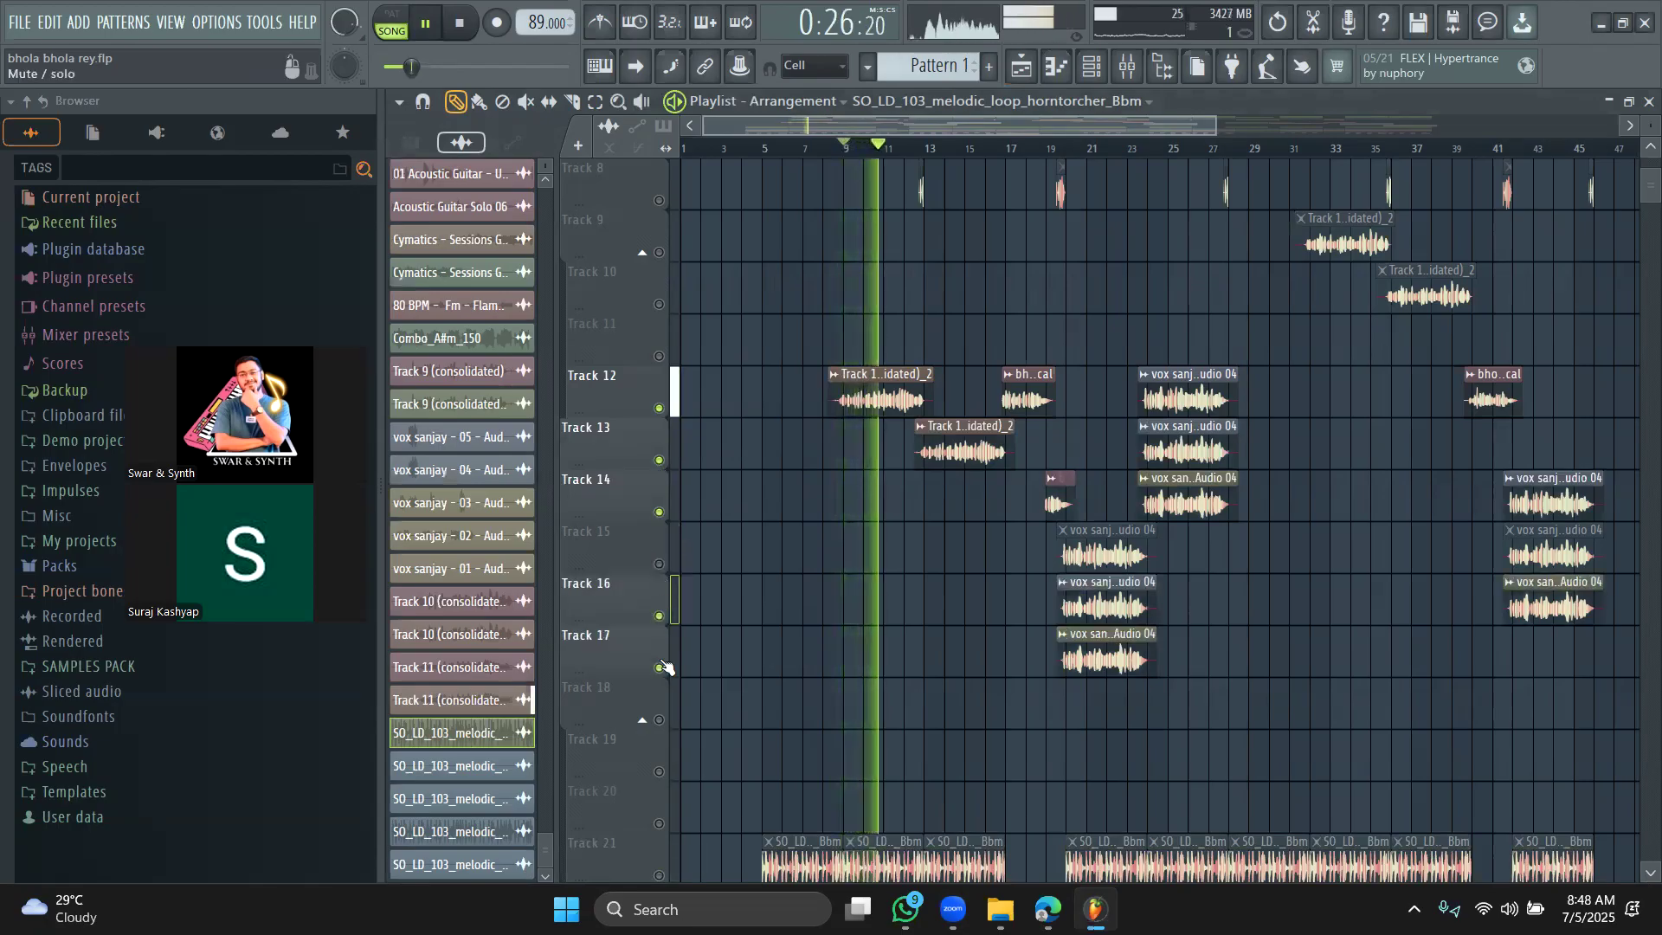
left_click(658, 564)
key("space")
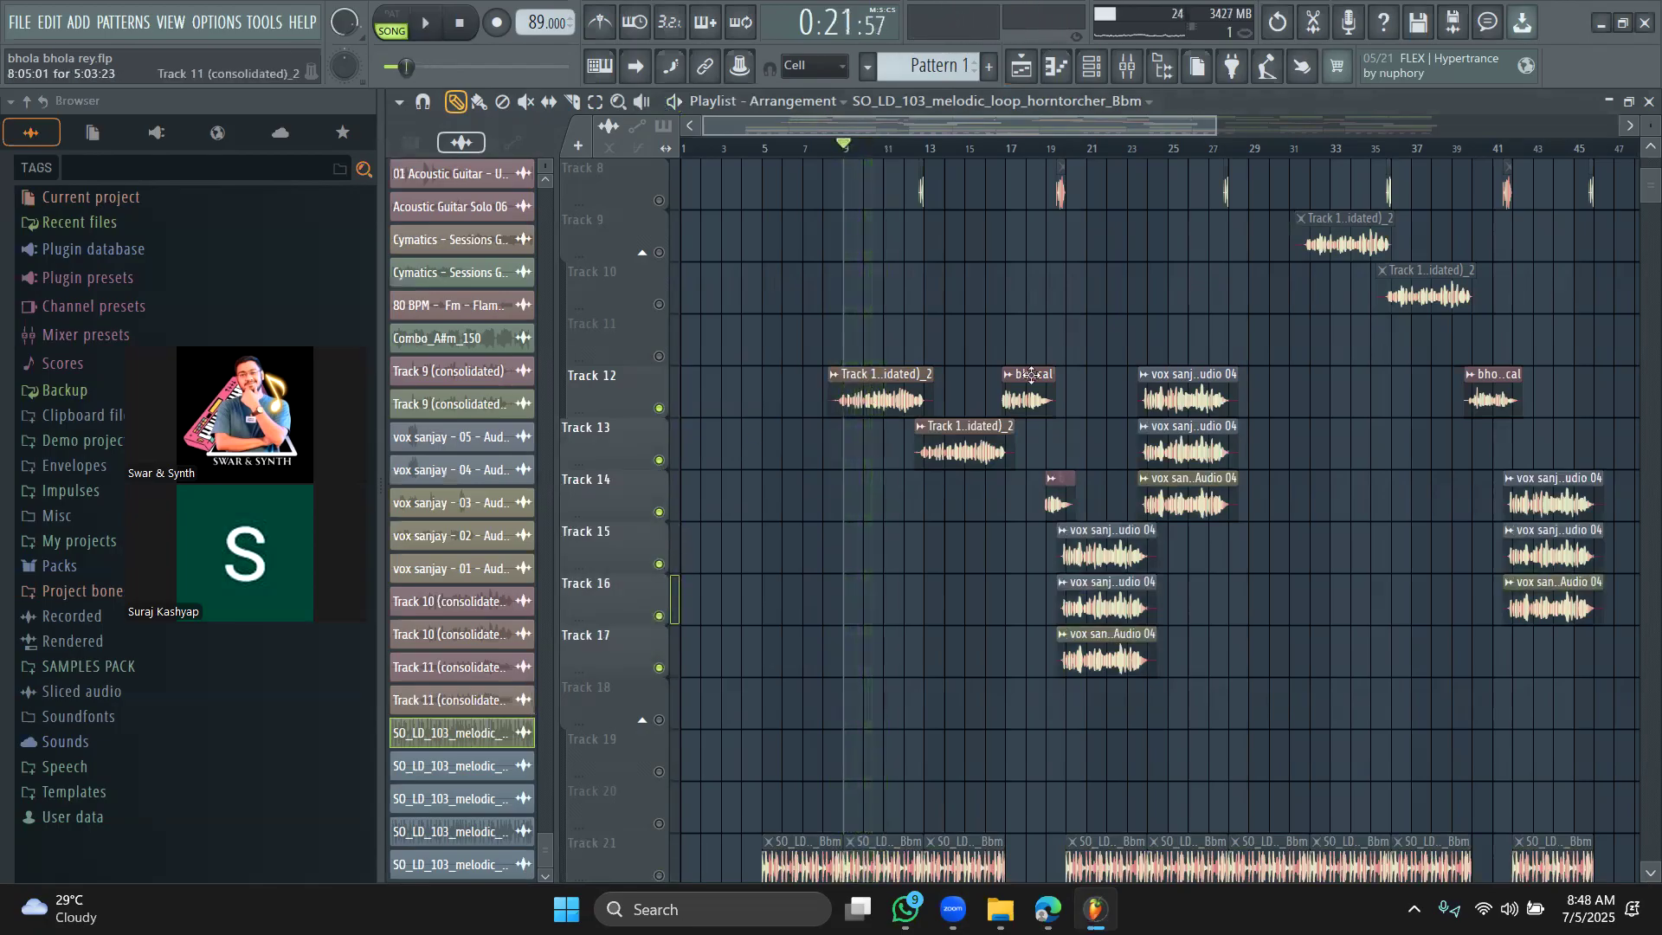
Step: Return to the mixer, play the vocal through Insert 14, and open its Fruity parametric EQ 2 for inspection
left_click(1127, 69)
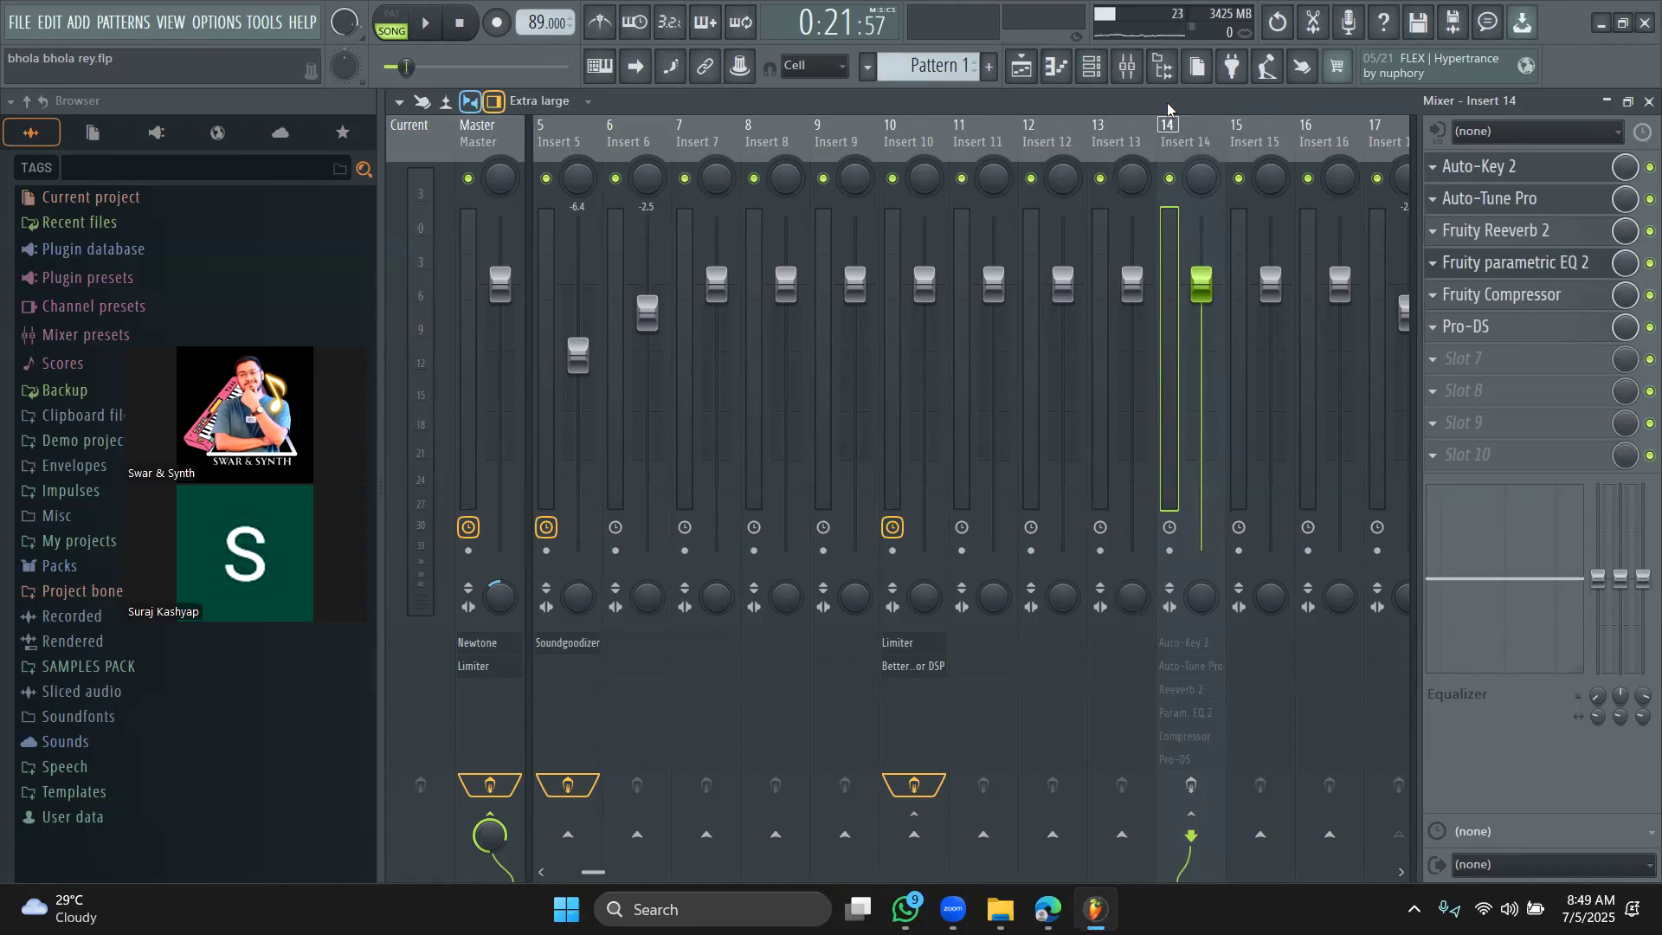
left_click(1040, 68)
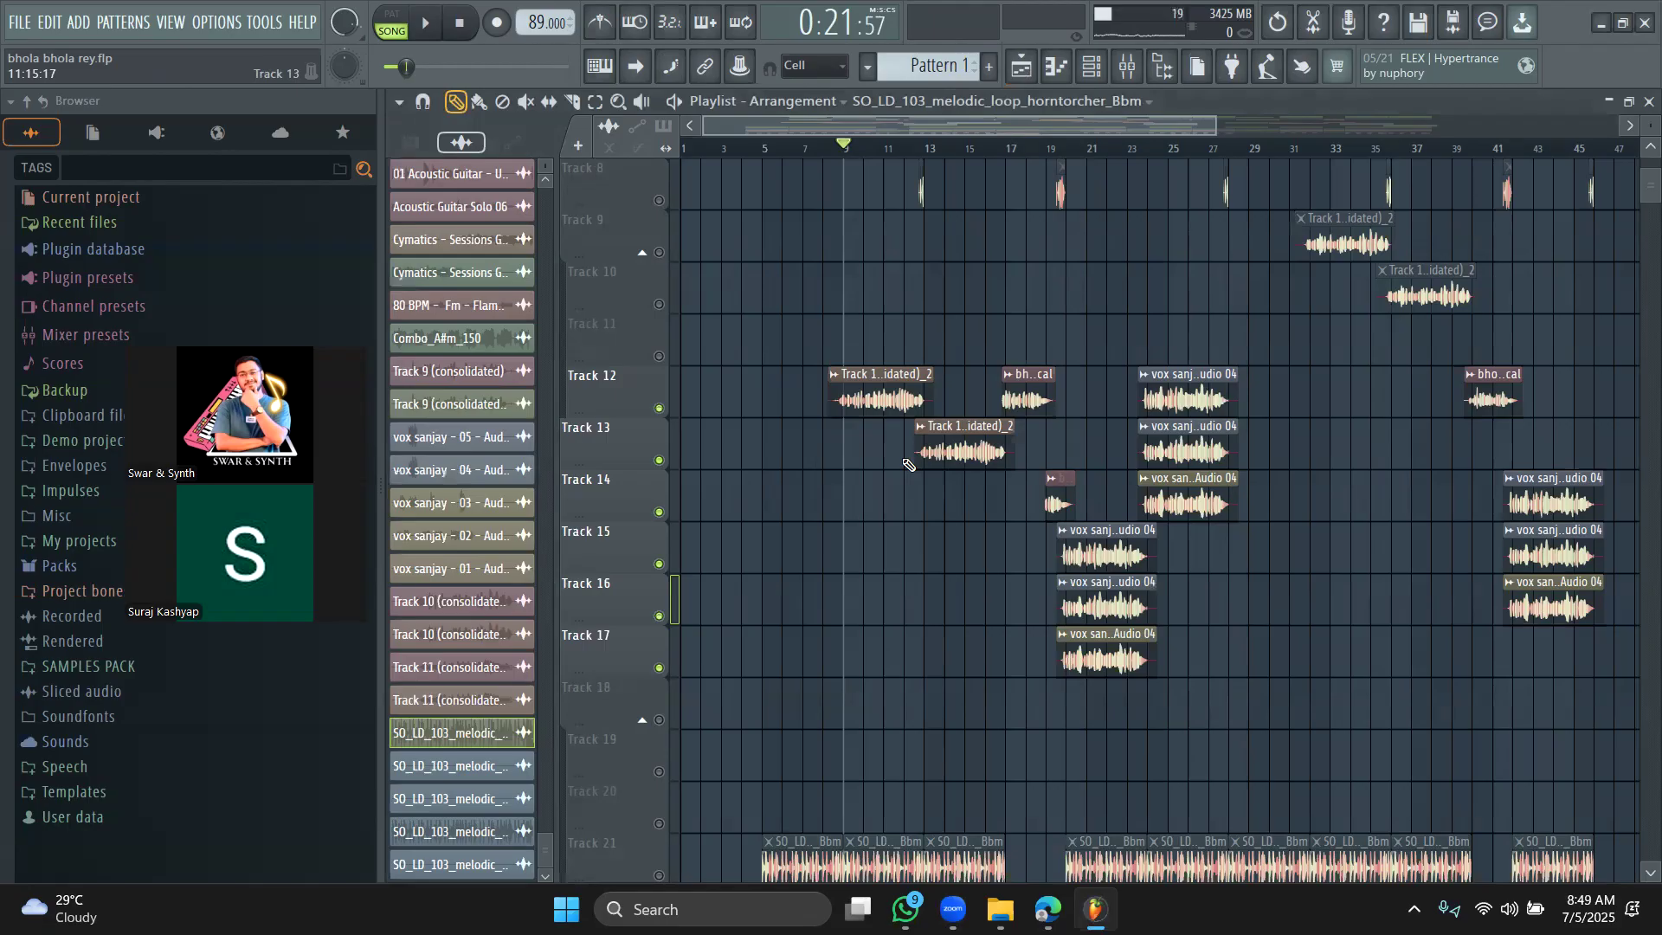
left_click(1128, 73)
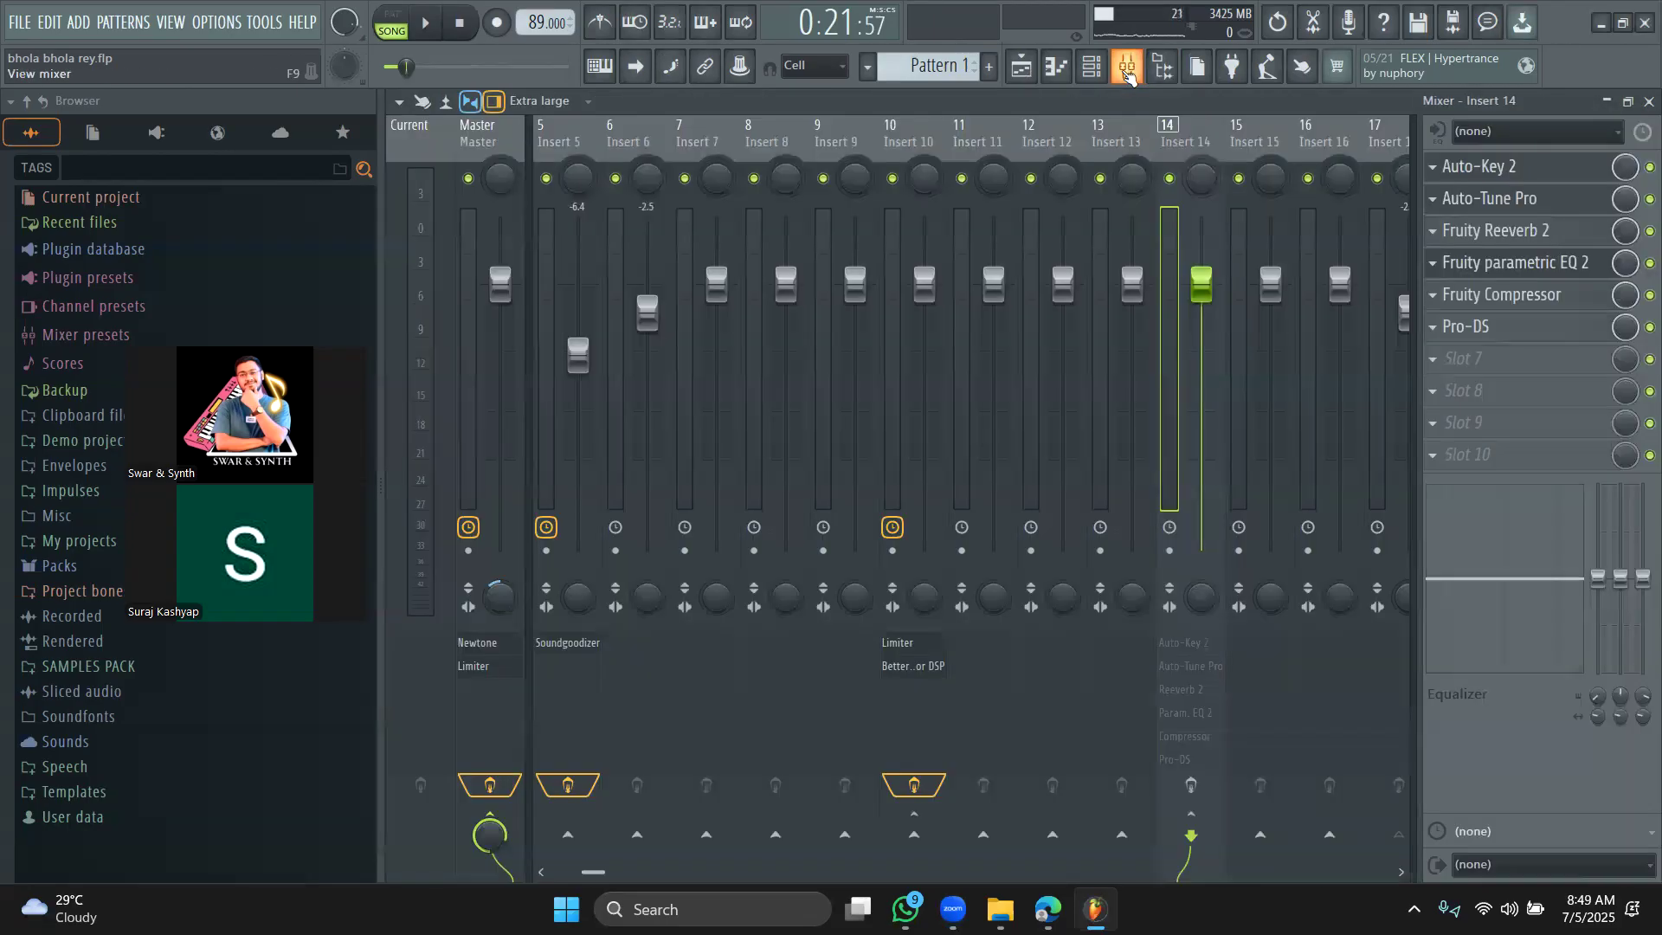
key("space")
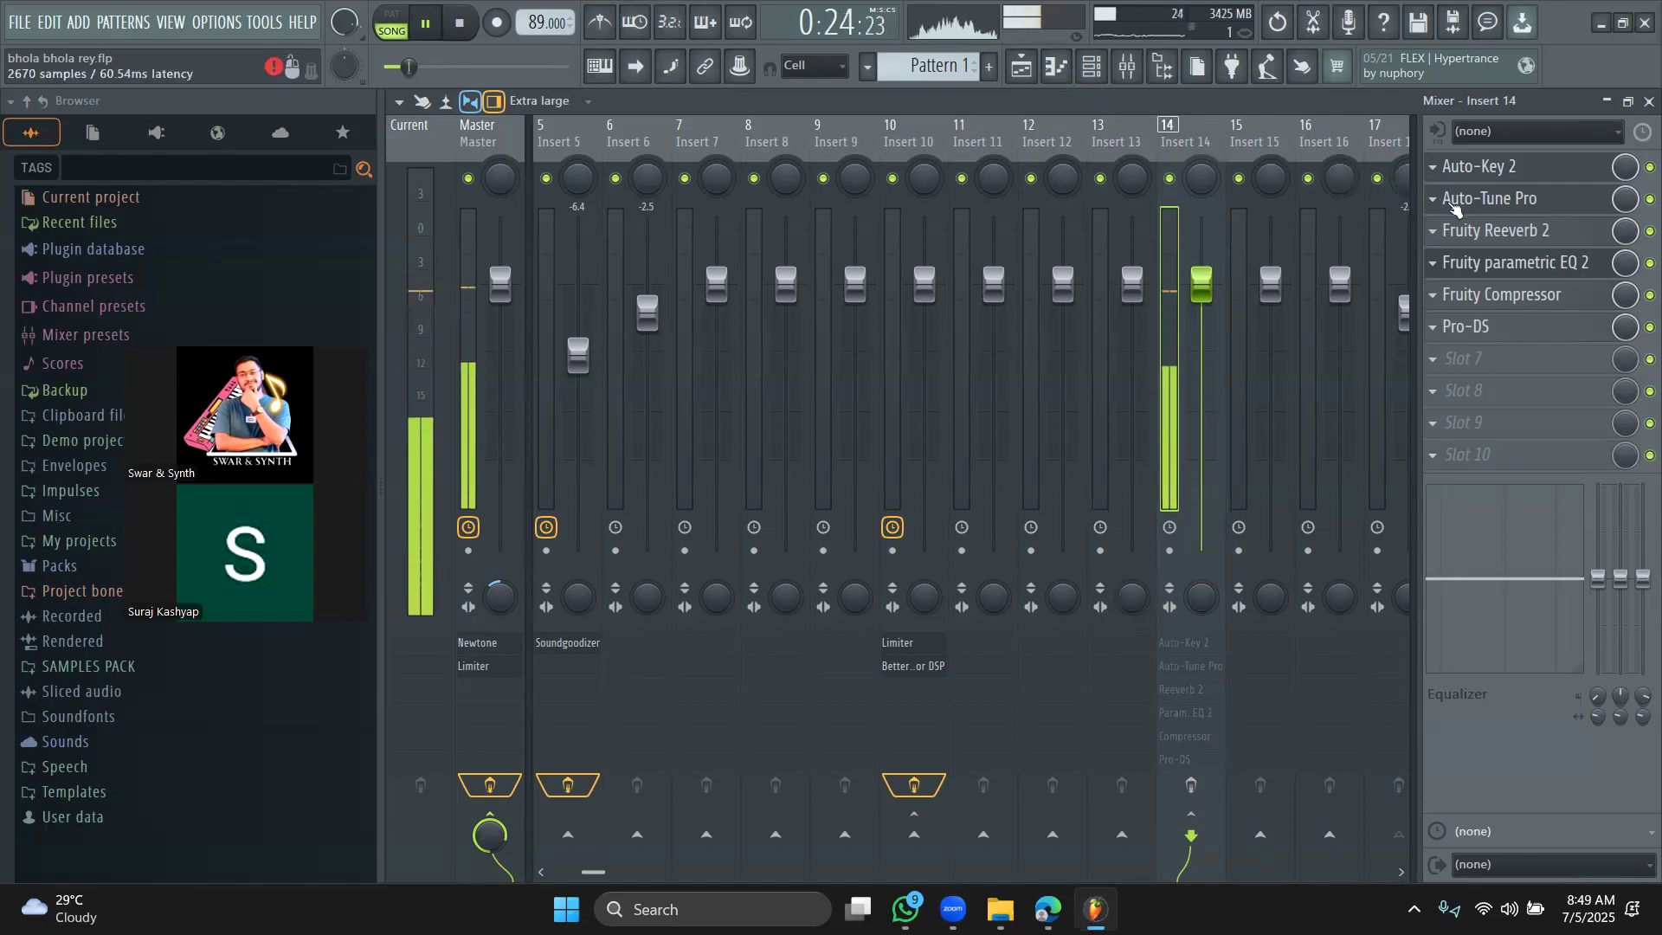
key("space")
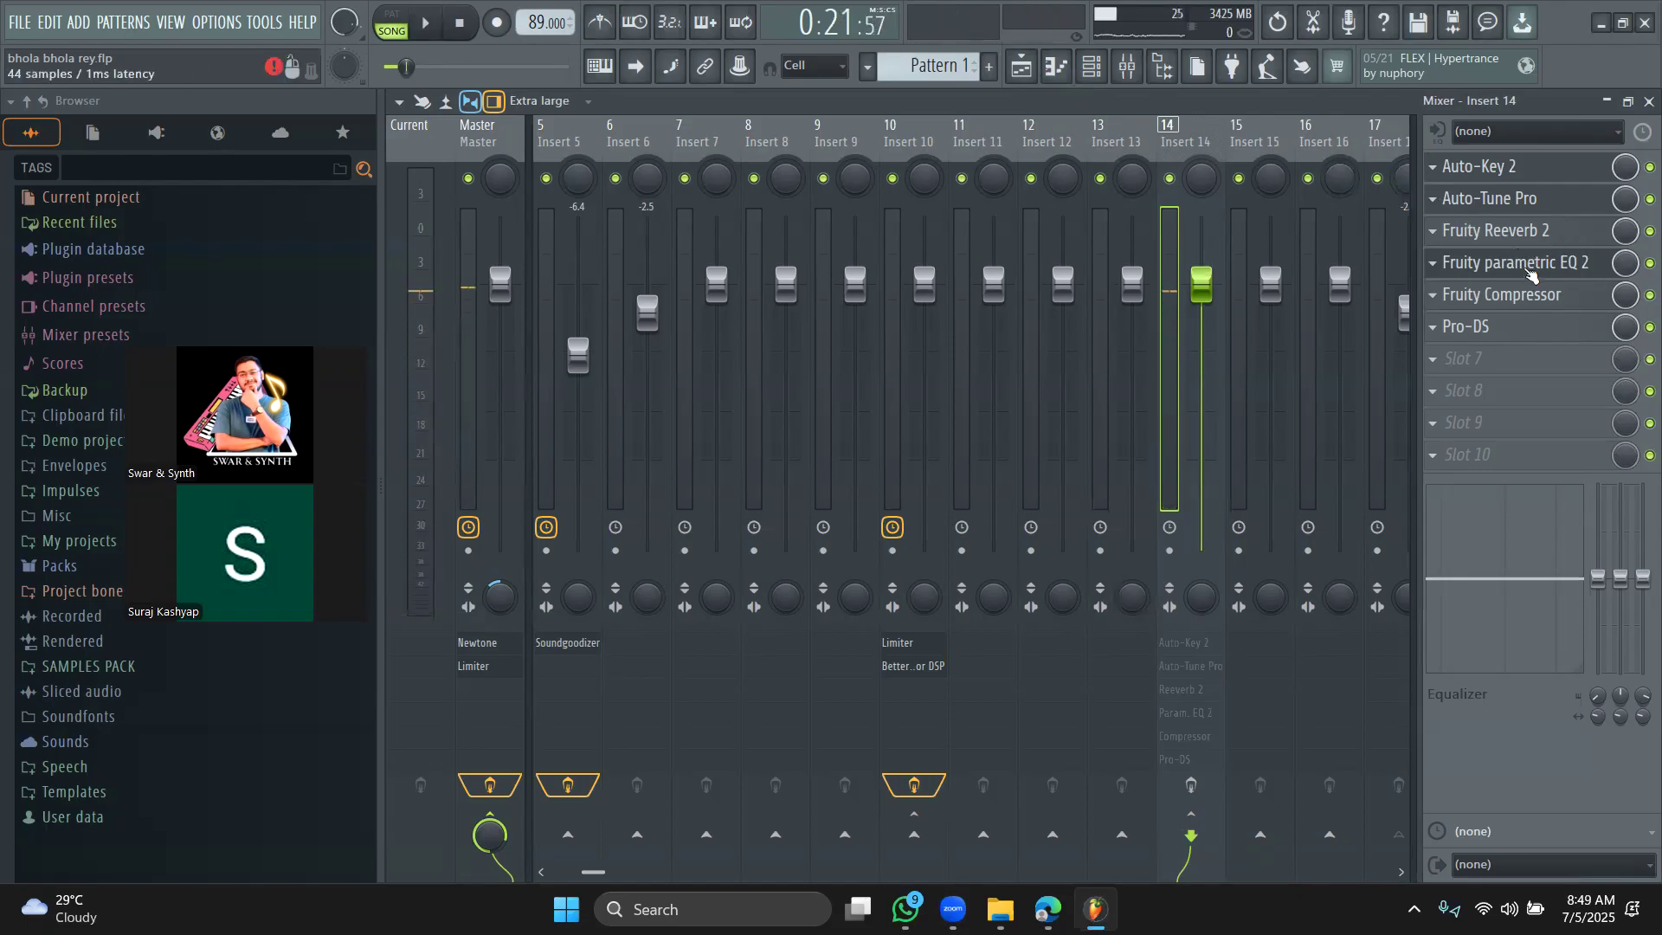
left_click(1461, 264)
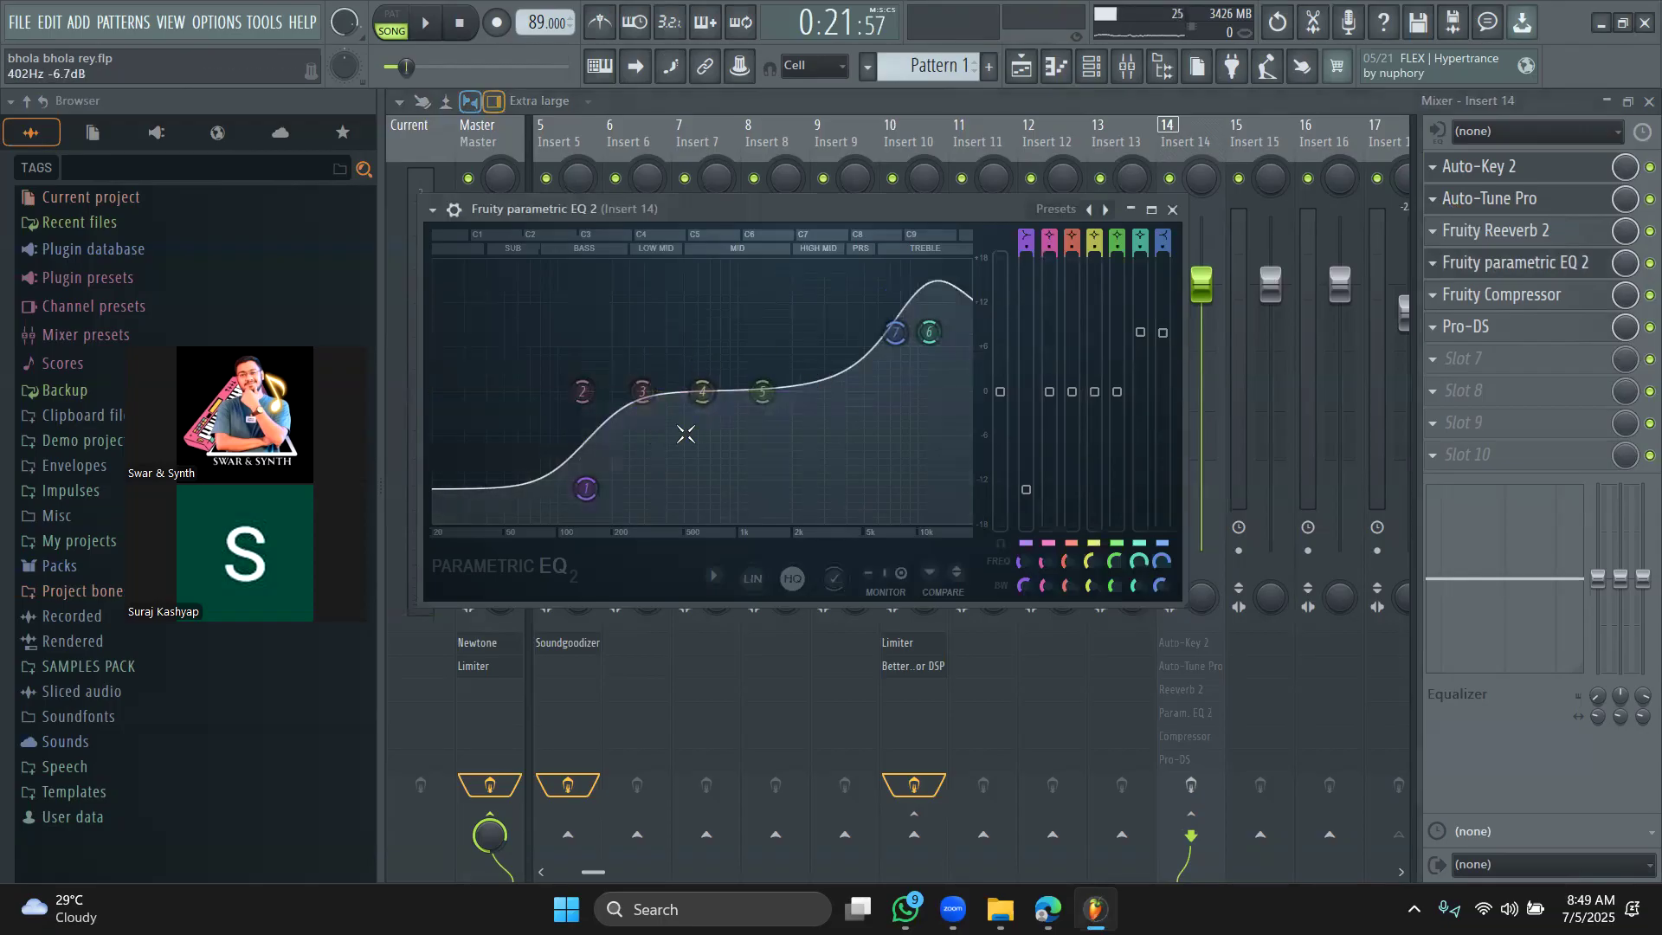
Step: Load a second Fruity parametric EQ 2 into slot 7 and try a band 1 cut with boosted bands 6 and 7, resetting band 1
left_click(1500, 372)
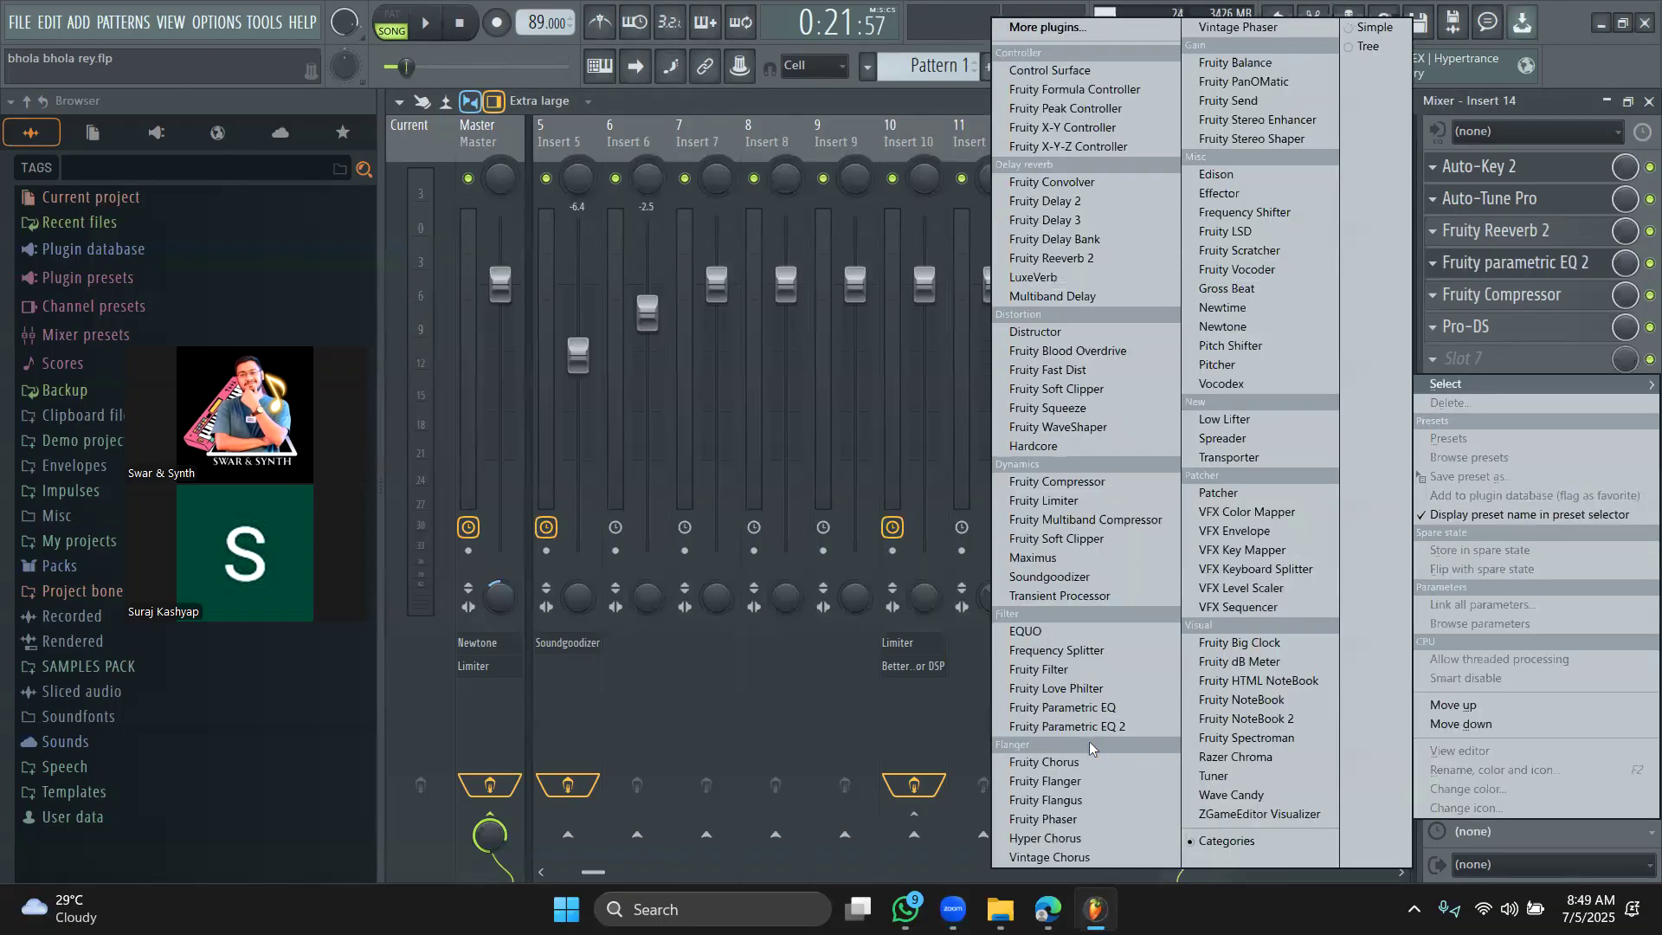
left_click(1060, 732)
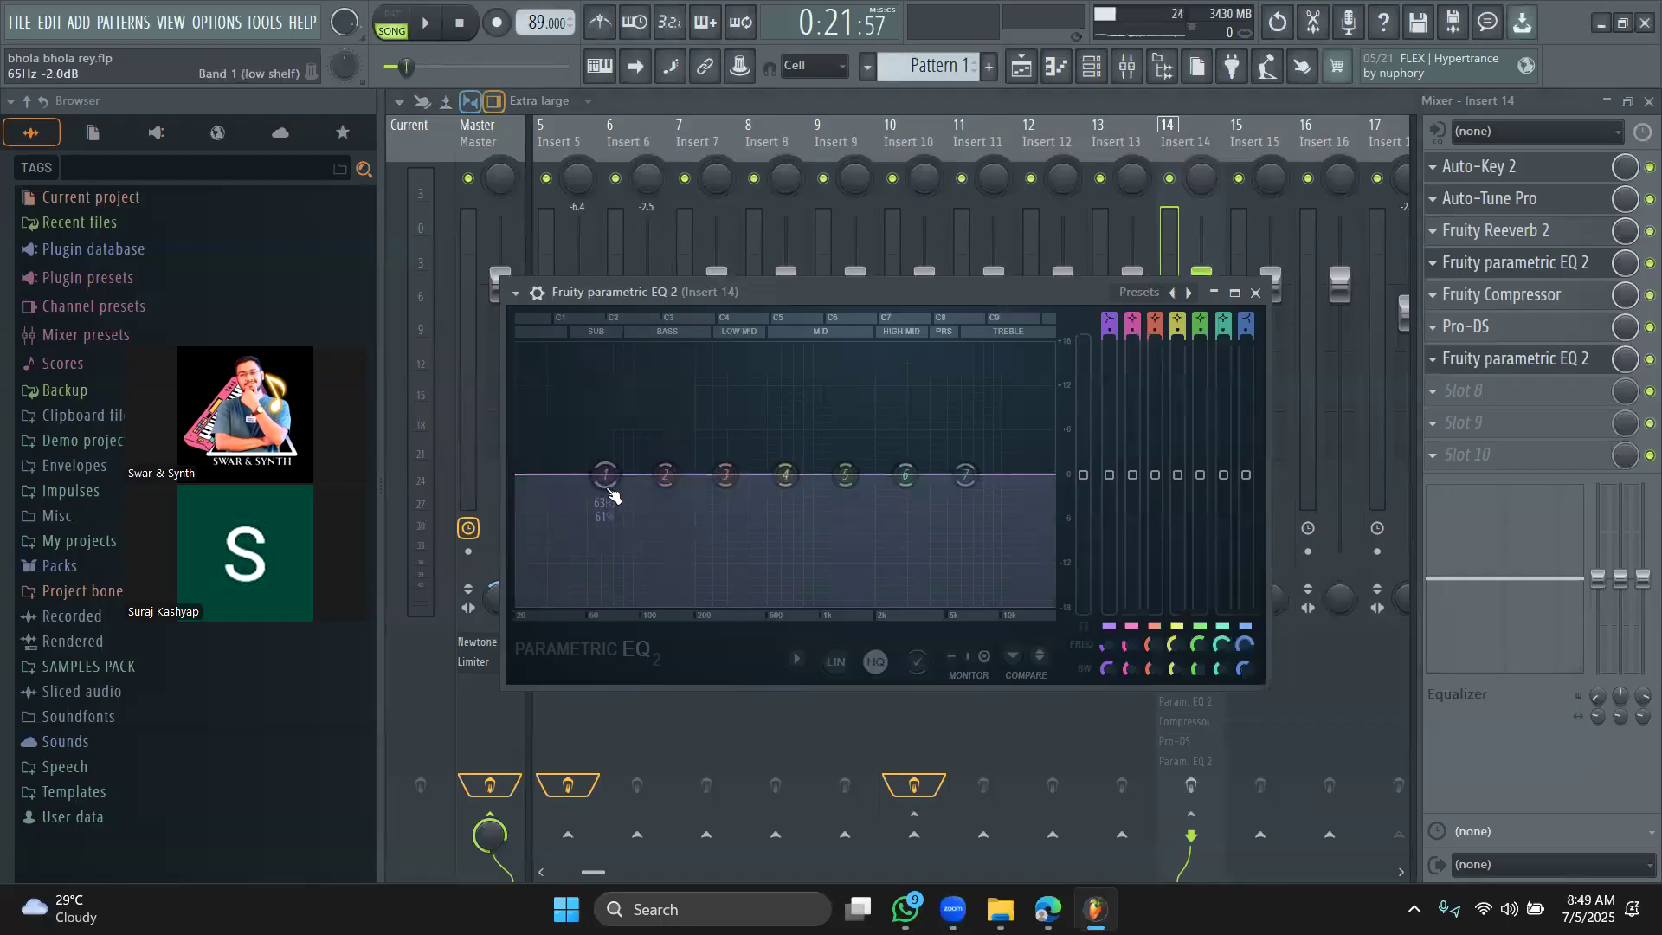
left_click_drag(606, 475, 668, 580)
left_click_drag(965, 475, 960, 419)
left_click_drag(905, 474, 960, 425)
left_click_drag(668, 580, 612, 534)
right_click(611, 532)
left_click(634, 558)
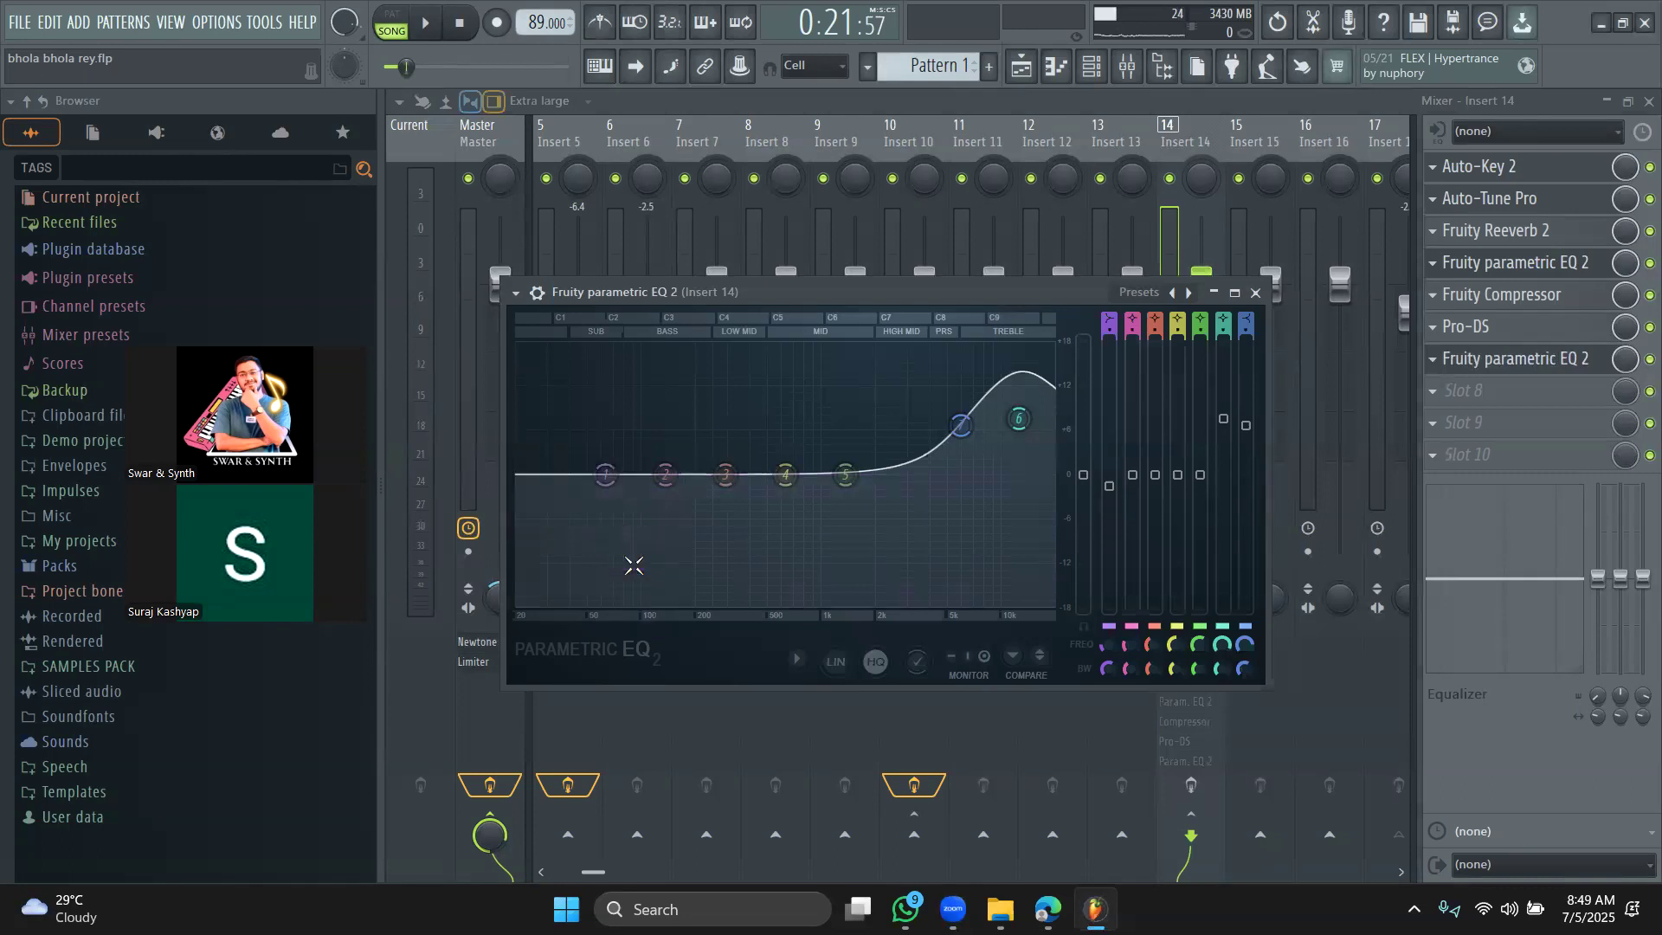
Step: Cut the lows with band 1 of the slot 7 EQ and set bands 6 and 7 to about 5.6 dB
left_click_drag(606, 474, 674, 584)
left_click_drag(1021, 419, 970, 432)
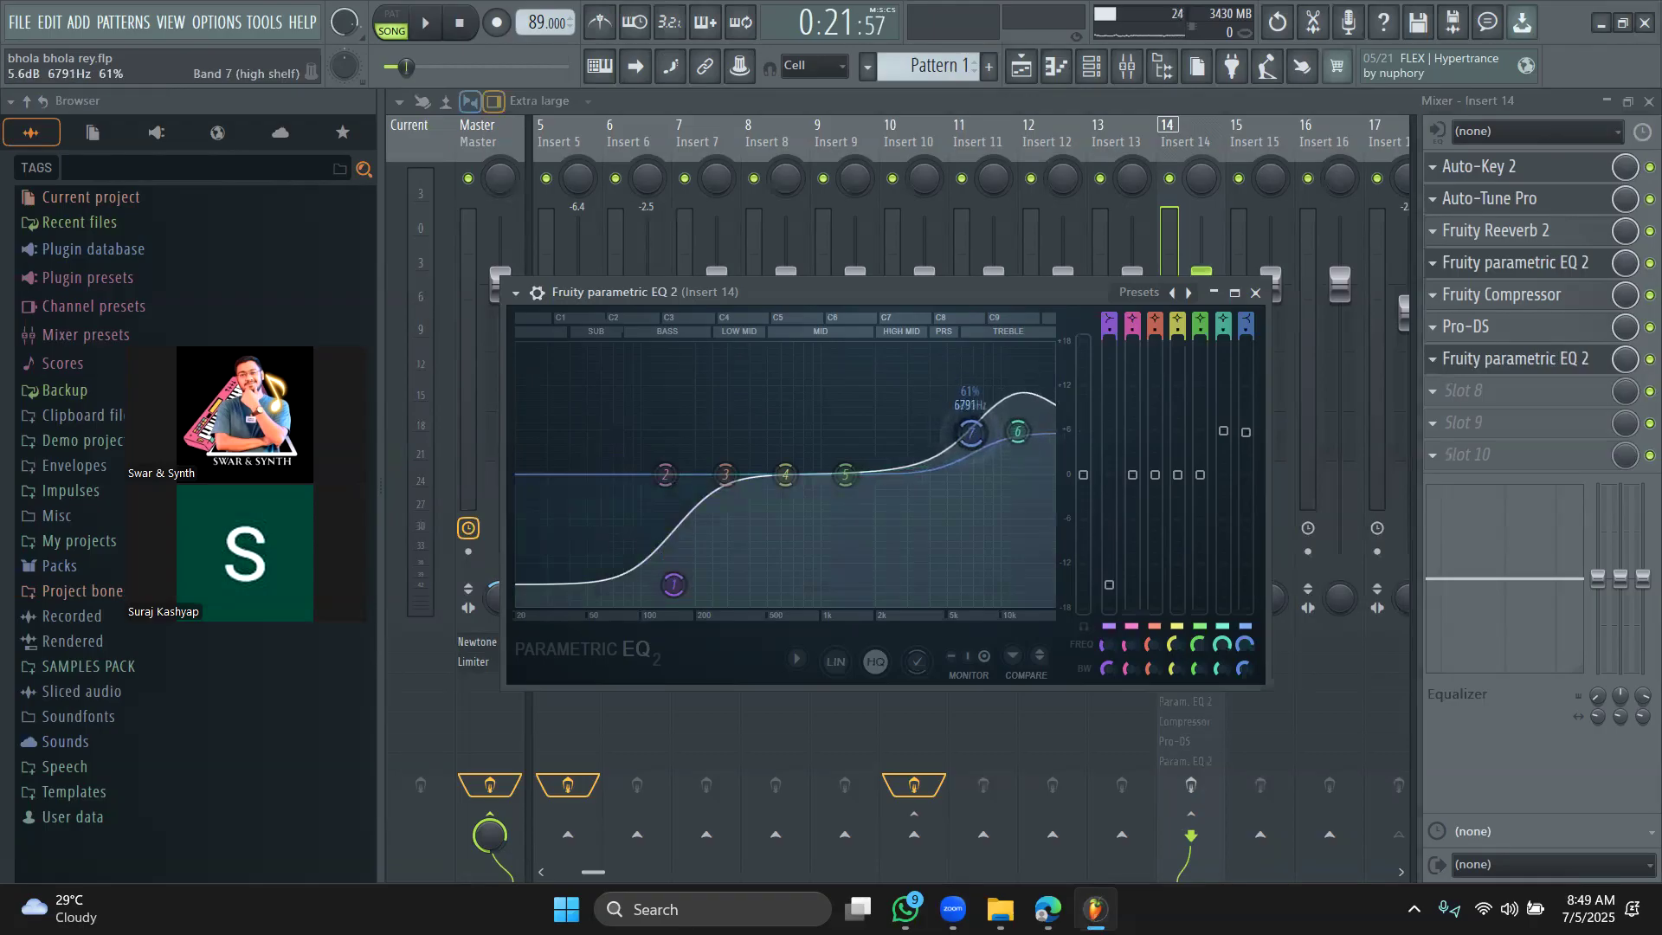
left_click_drag(972, 434, 1018, 435)
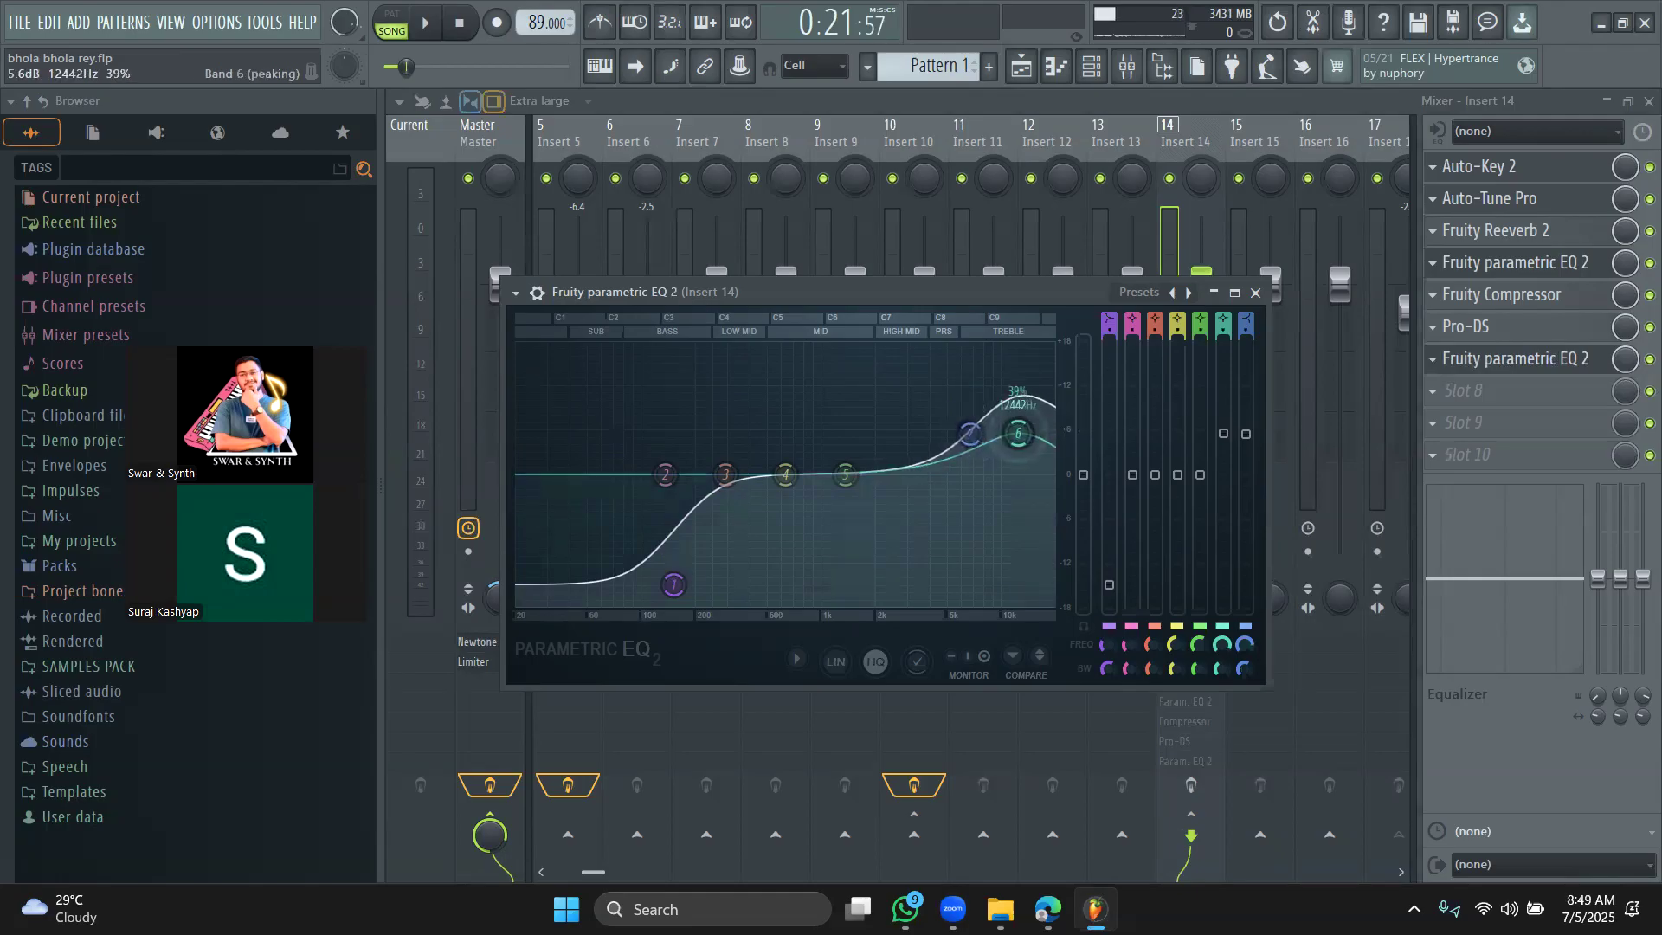
Step: Delete the second Fruity parametric EQ 2 from slot 7 of Insert 14
left_click(1432, 377)
left_click(1437, 394)
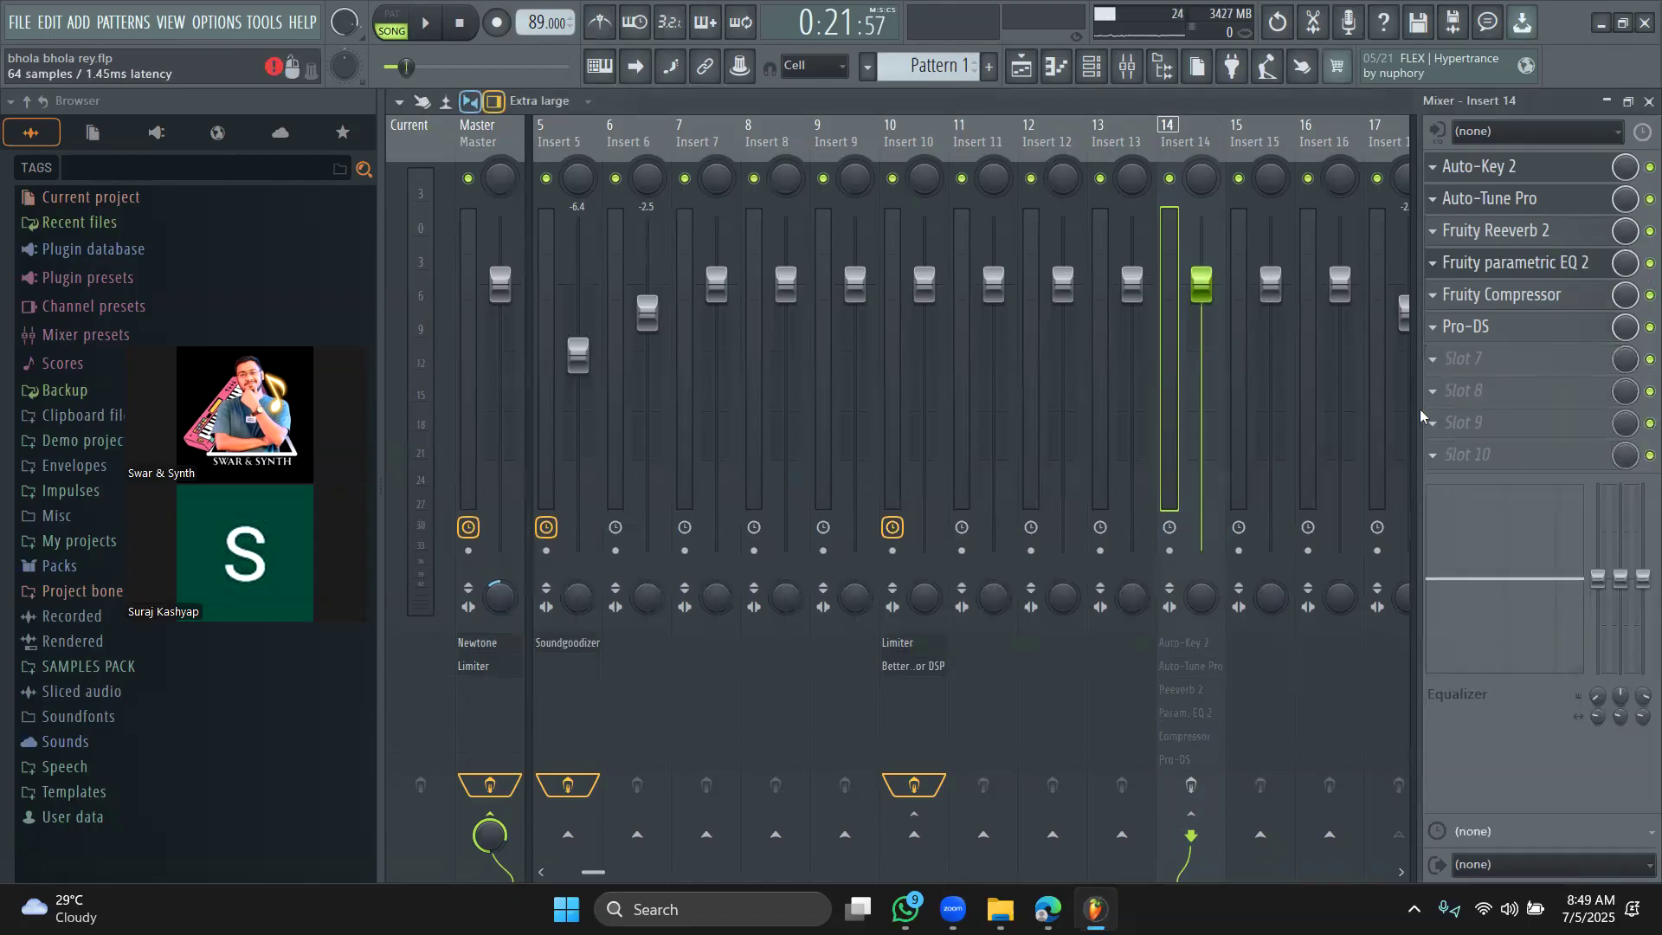
Step: Bypass all six effects on Insert 14 and play the dry vocal briefly
left_click(1650, 327)
left_click(1650, 295)
left_click(1649, 263)
left_click(1649, 168)
left_click(1648, 199)
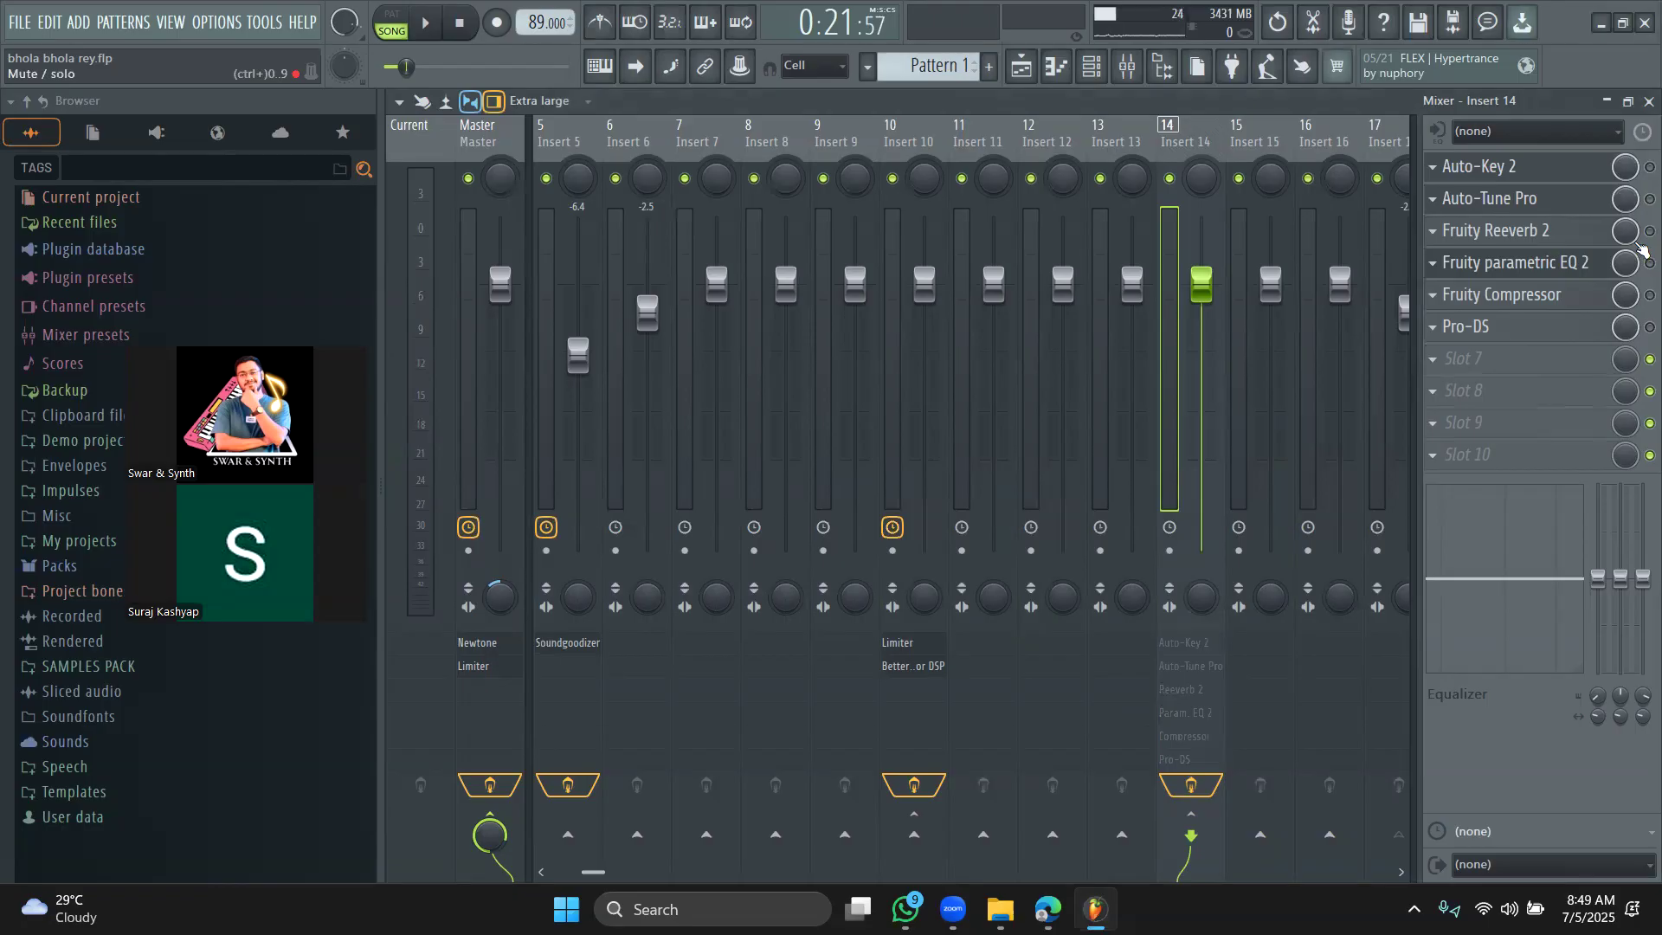
key("space")
key("space")
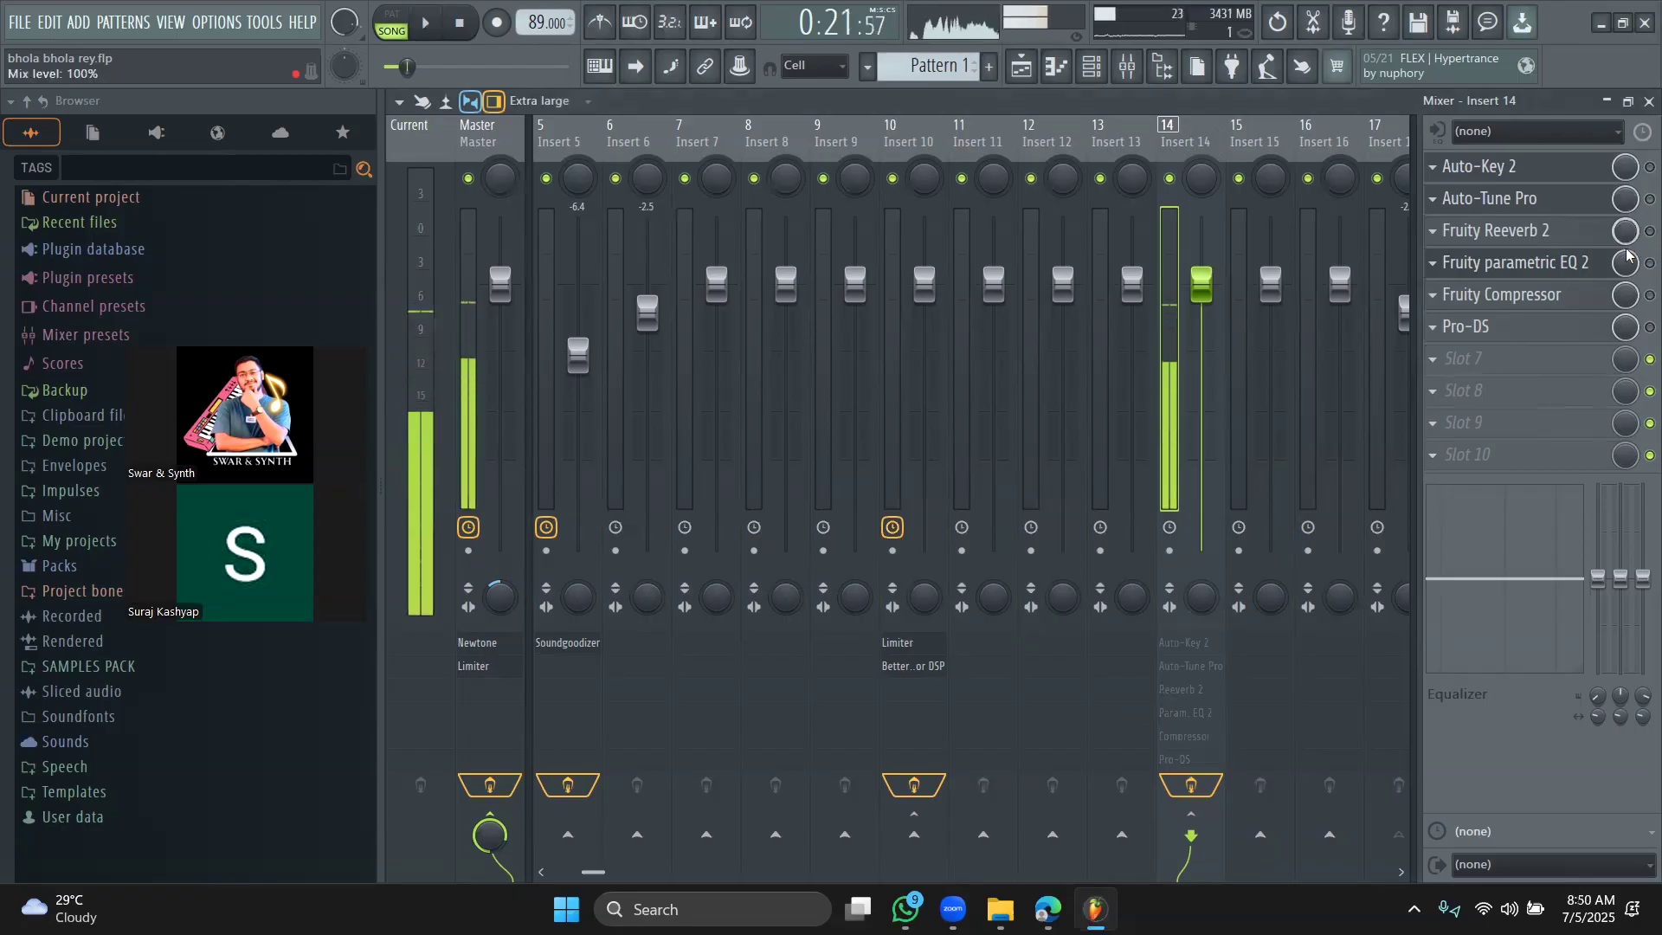
Step: Play the vocal with Fruity parametric EQ 2 enabled, and again with it bypassed, to compare the sound
left_click(1650, 263)
key("space")
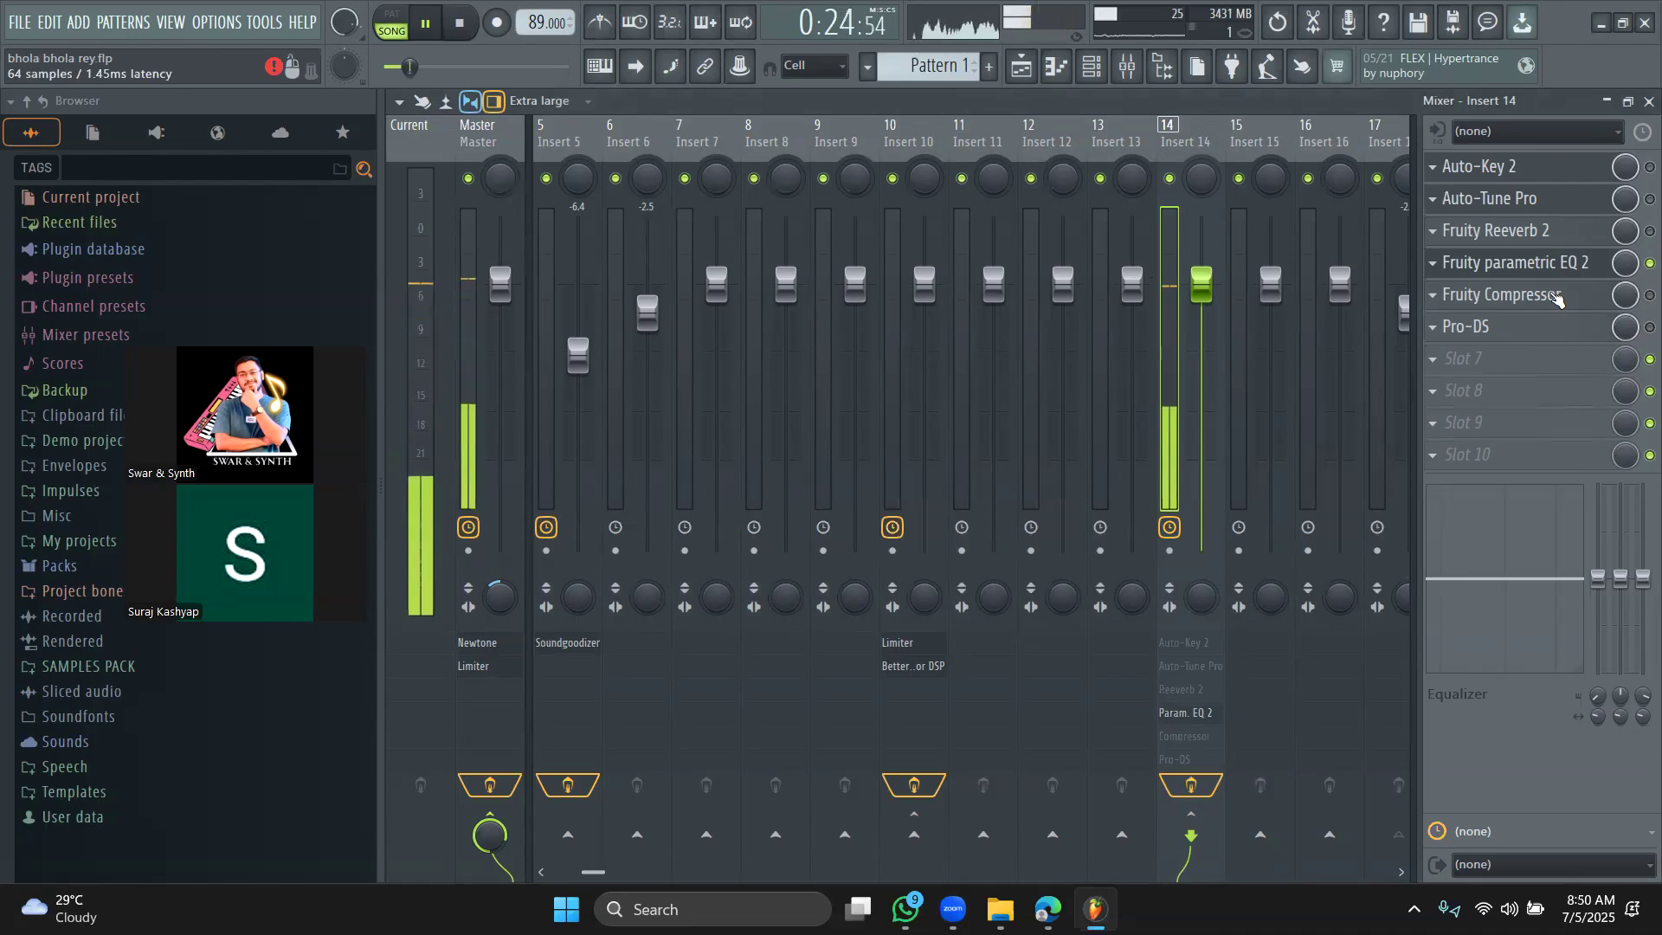
key("space")
left_click(1650, 263)
key("space")
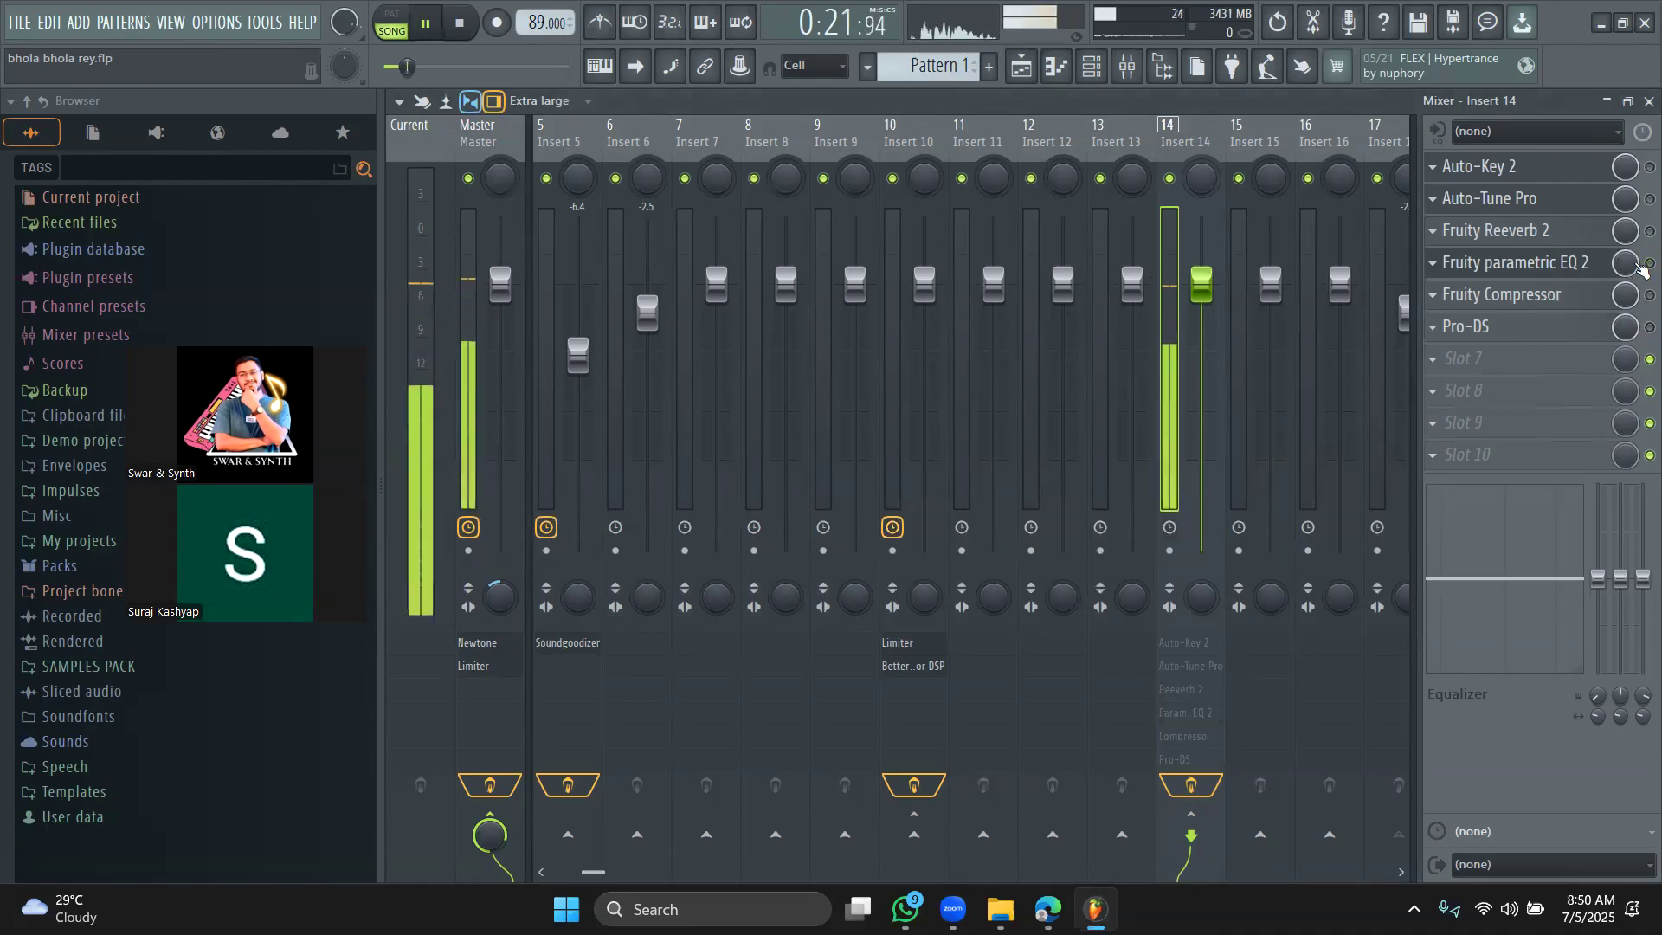
key("space")
Step: Enable Fruity parametric EQ 2 on Insert 14 and set the boost of bands 6 and 7 to about 6.1 dB during playback
left_click(1648, 263)
key("space")
left_click(1595, 264)
left_click_drag(928, 339, 900, 345)
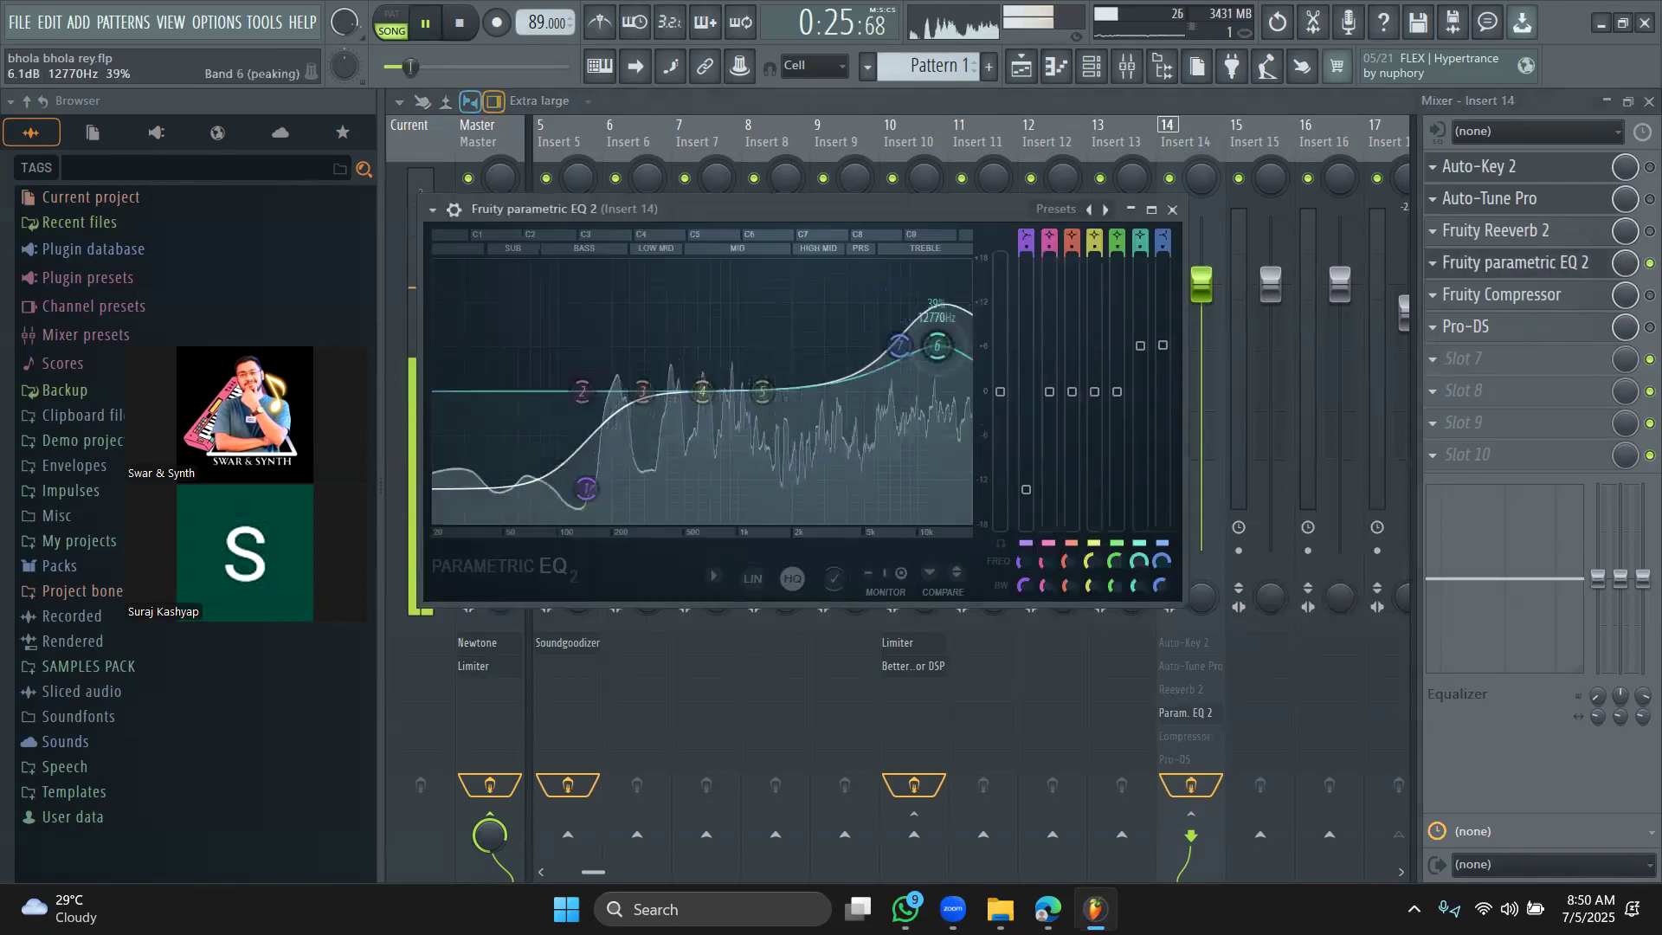
key("space")
left_click(1171, 209)
Step: Compare the vocal without and with the adjusted EQ, leaving Fruity parametric EQ 2 enabled
left_click(1647, 263)
key("space")
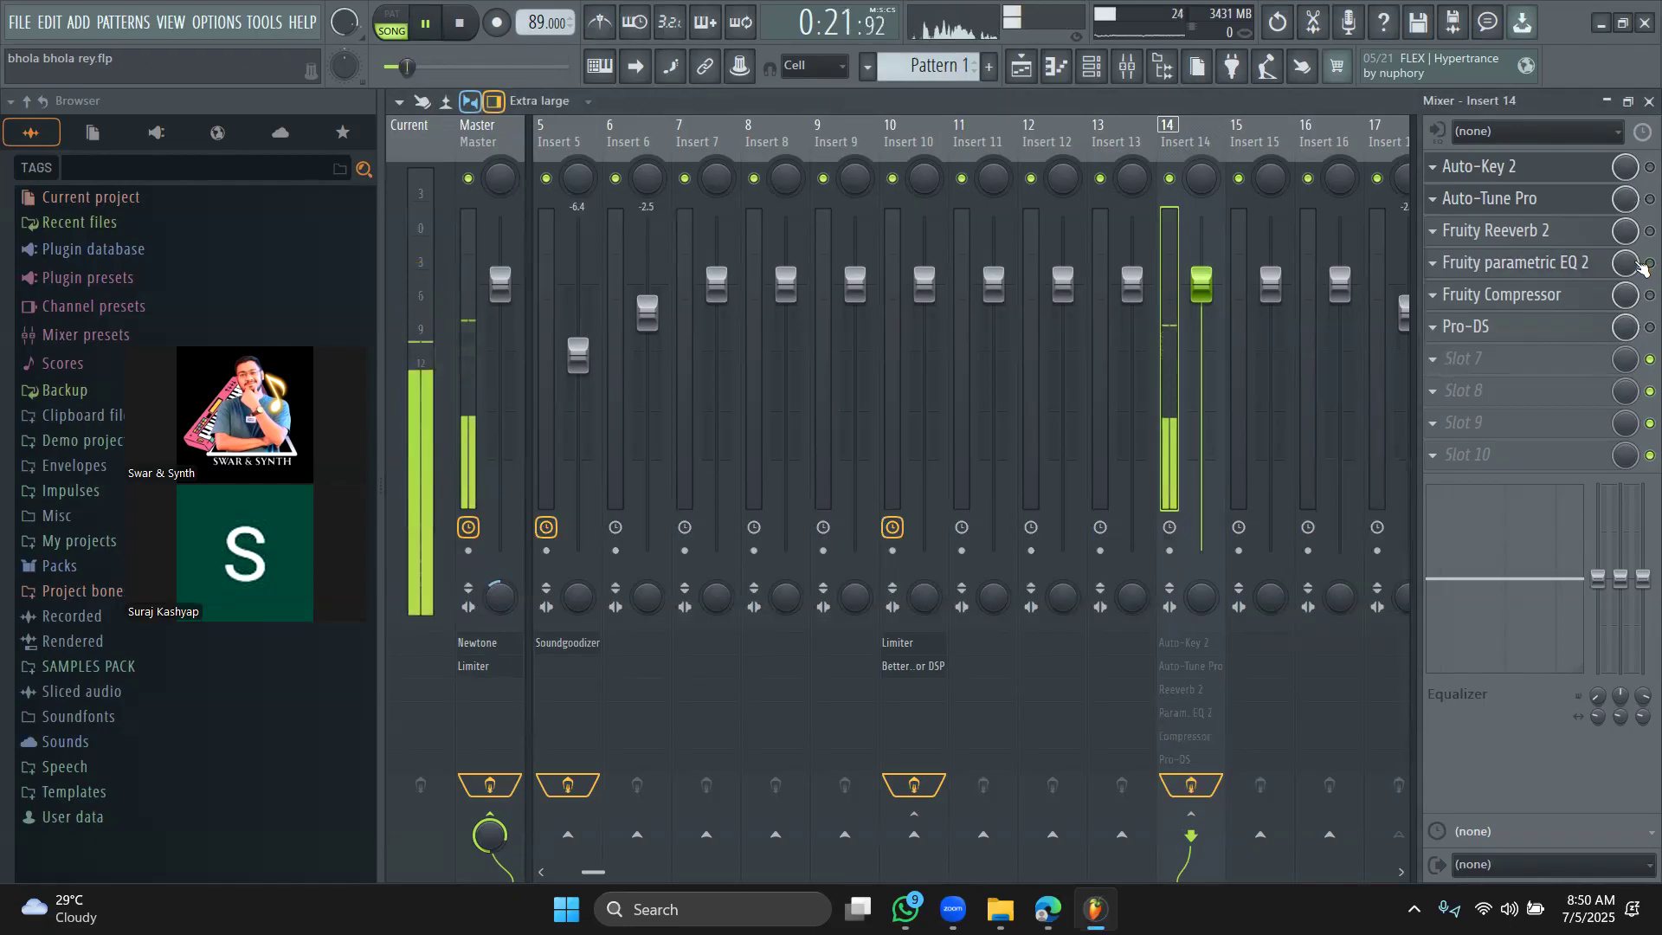
key("space")
left_click(1647, 262)
key("space")
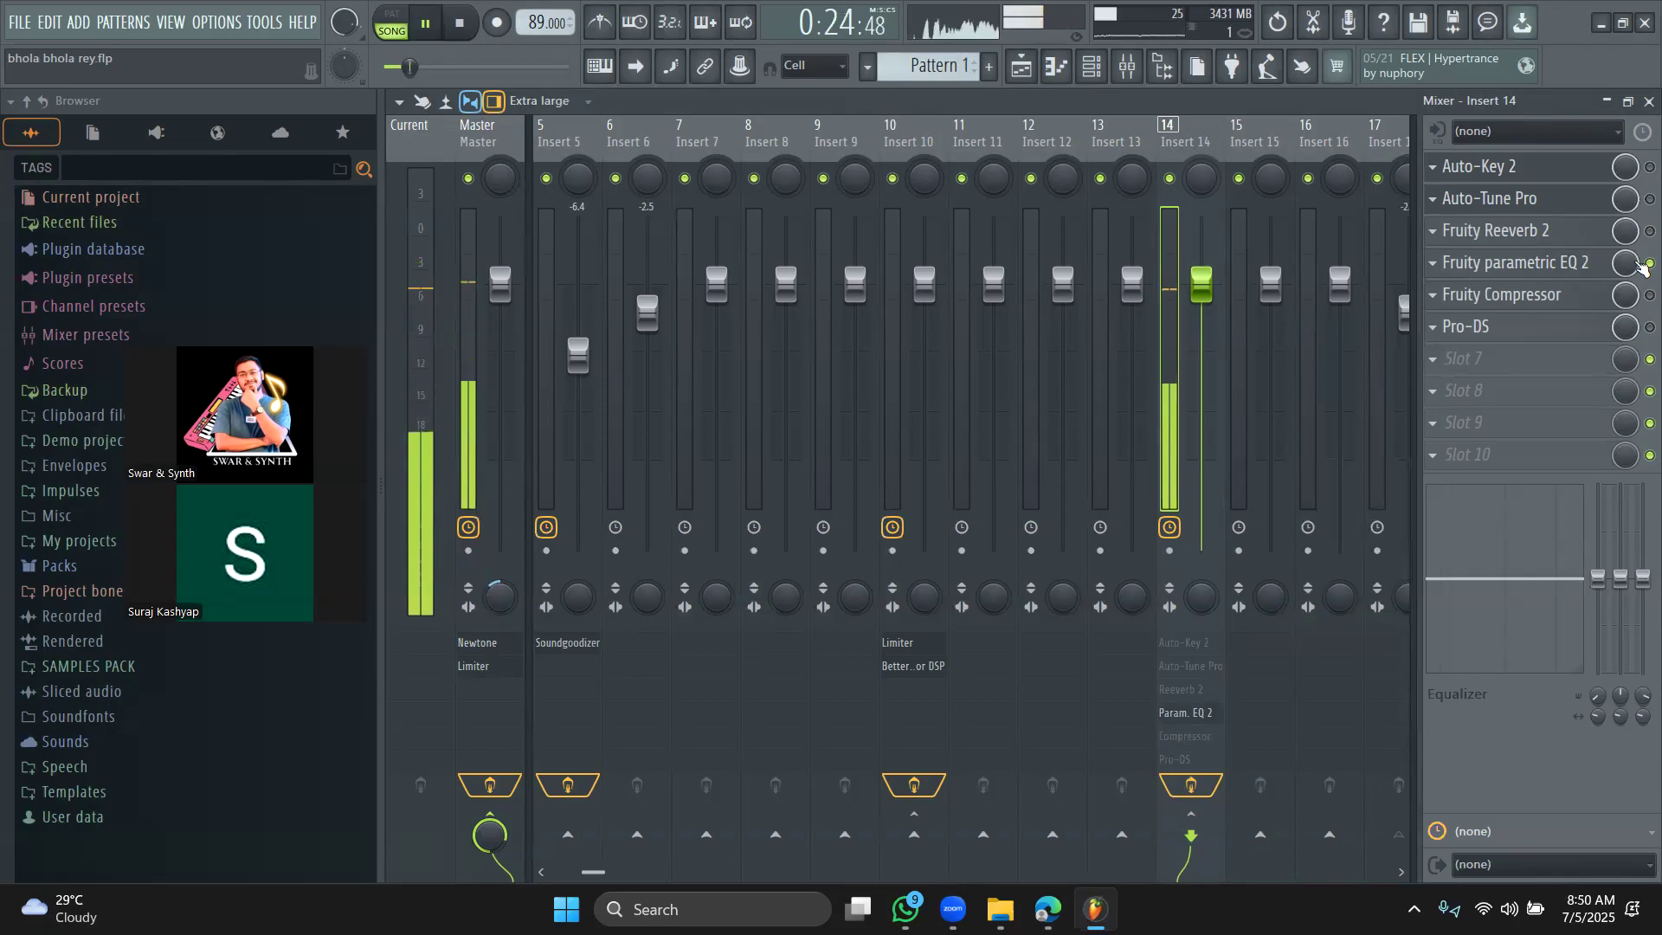
key("space")
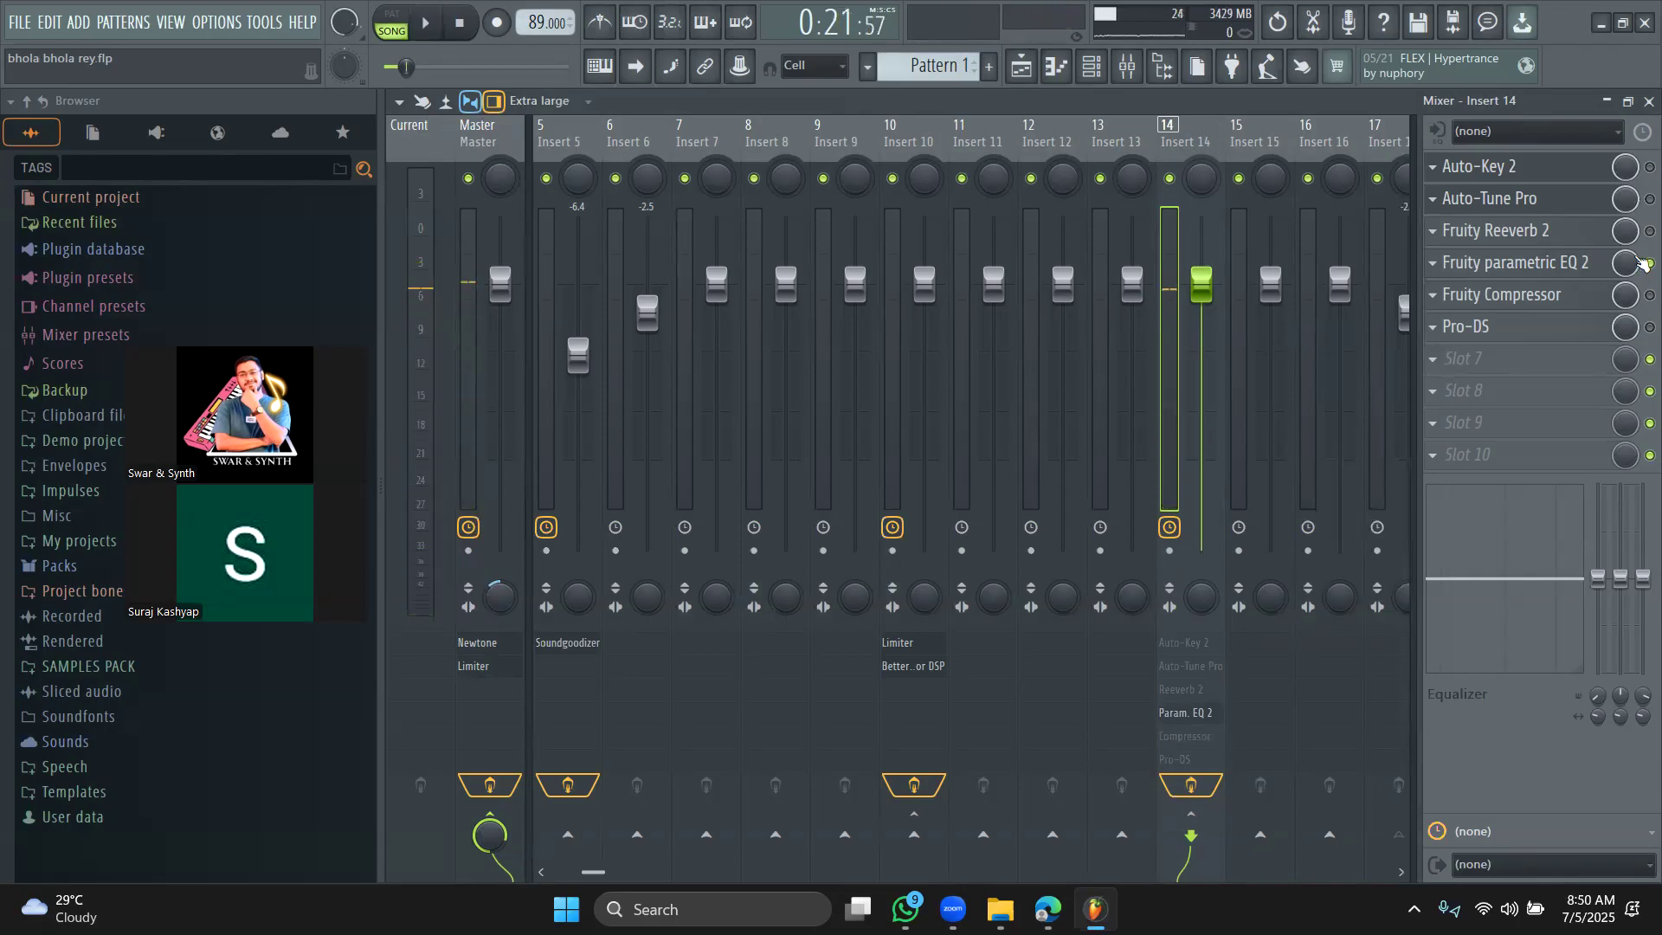
Step: Enable Fruity Compressor on Insert 14, open its settings and look through its presets
left_click(1650, 296)
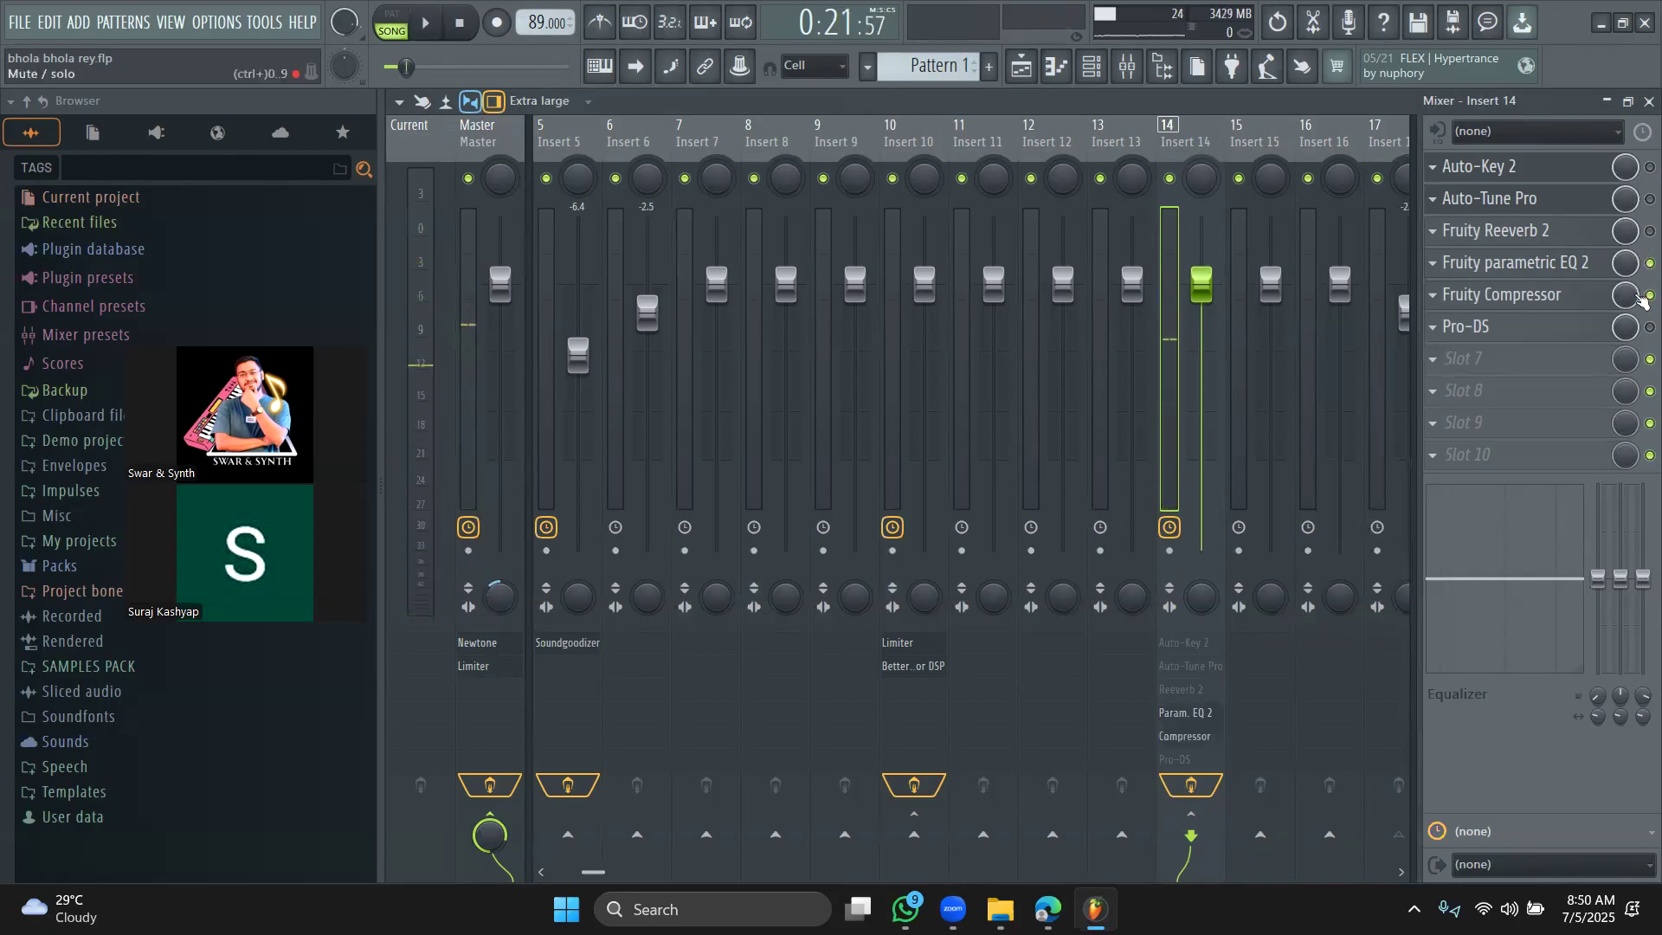
left_click(1588, 304)
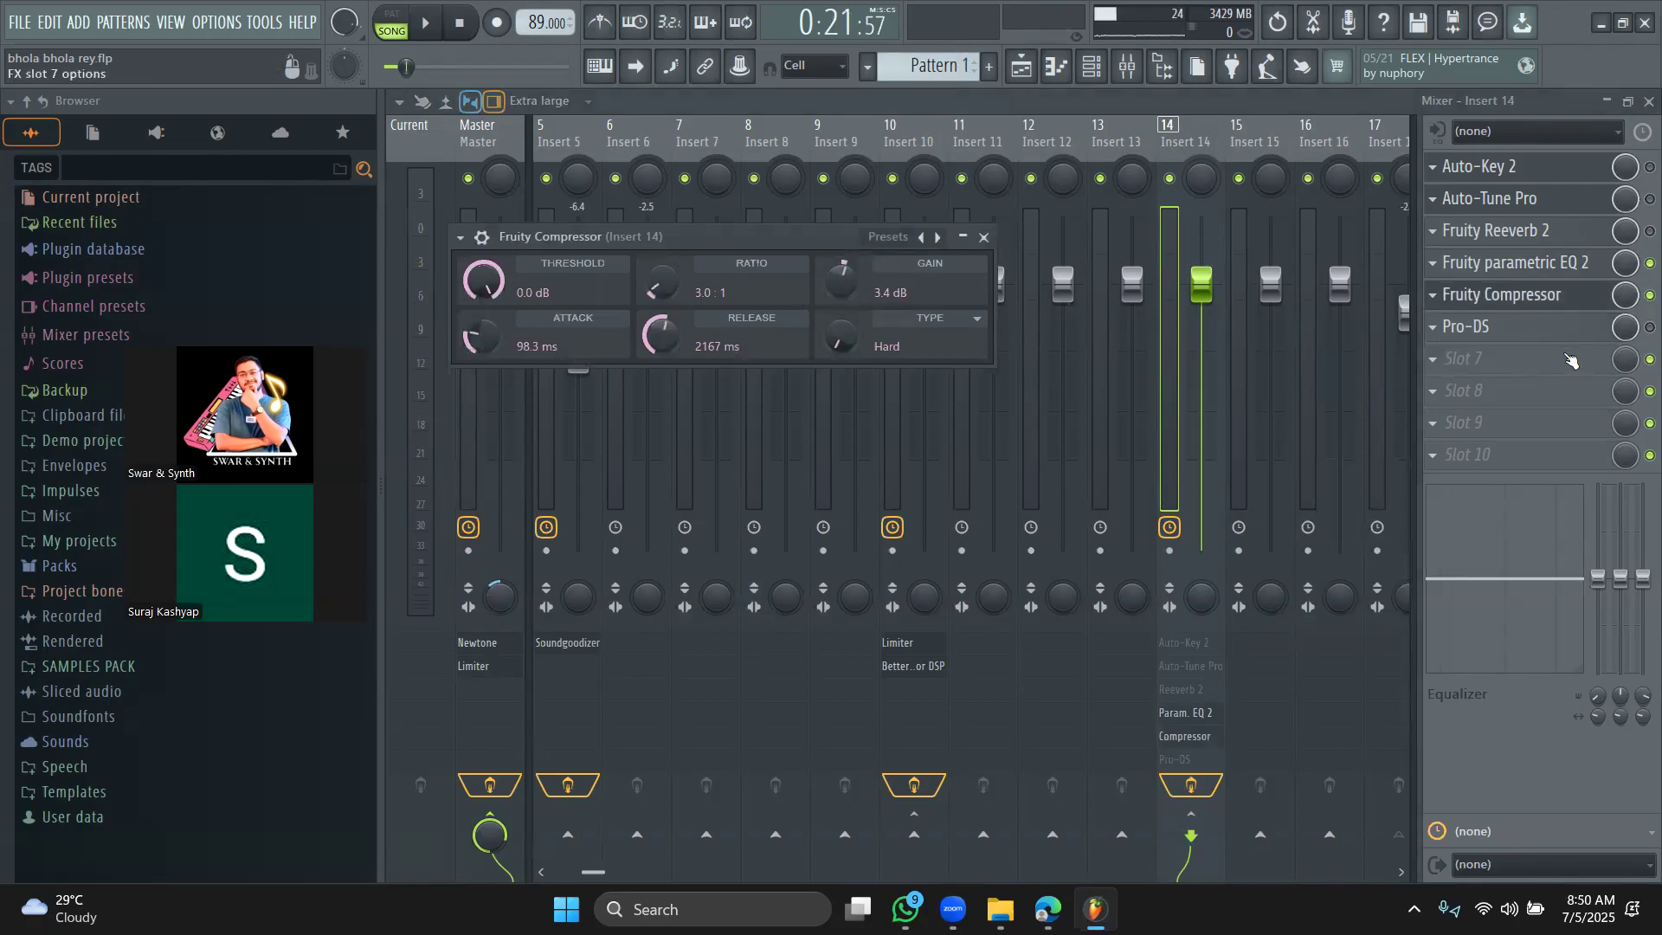
left_click(888, 236)
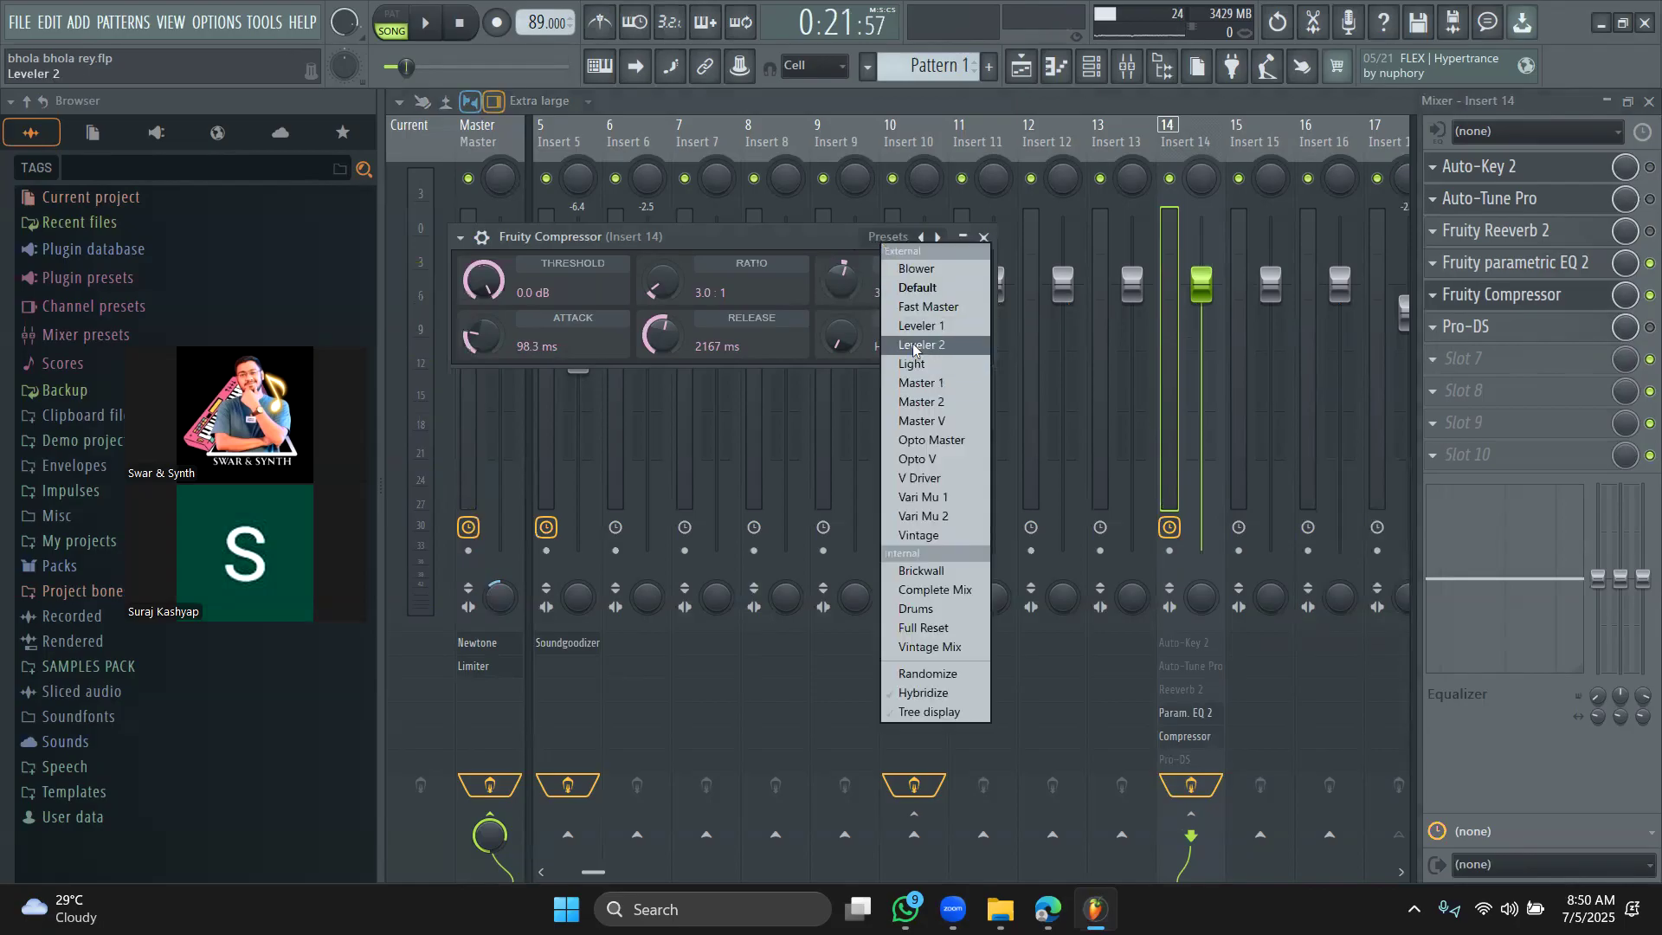
left_click(812, 234)
Step: Reposition the Fruity Compressor window and play the vocal through the compressor
left_click_drag(811, 235, 1024, 355)
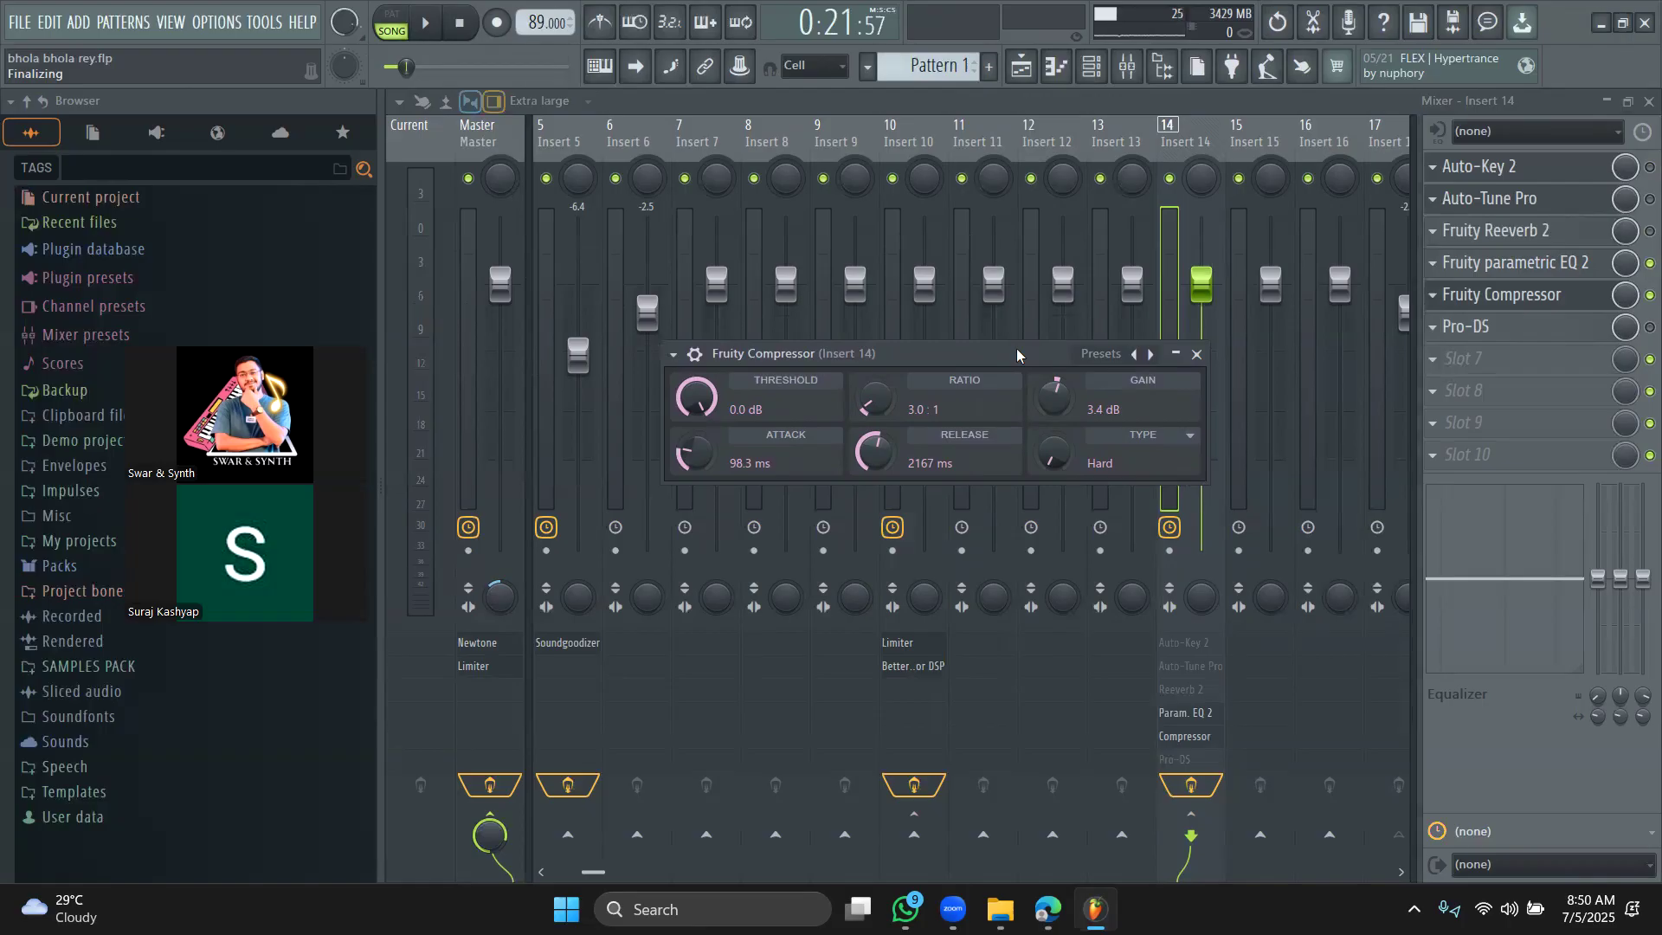
left_click_drag(988, 362, 992, 341)
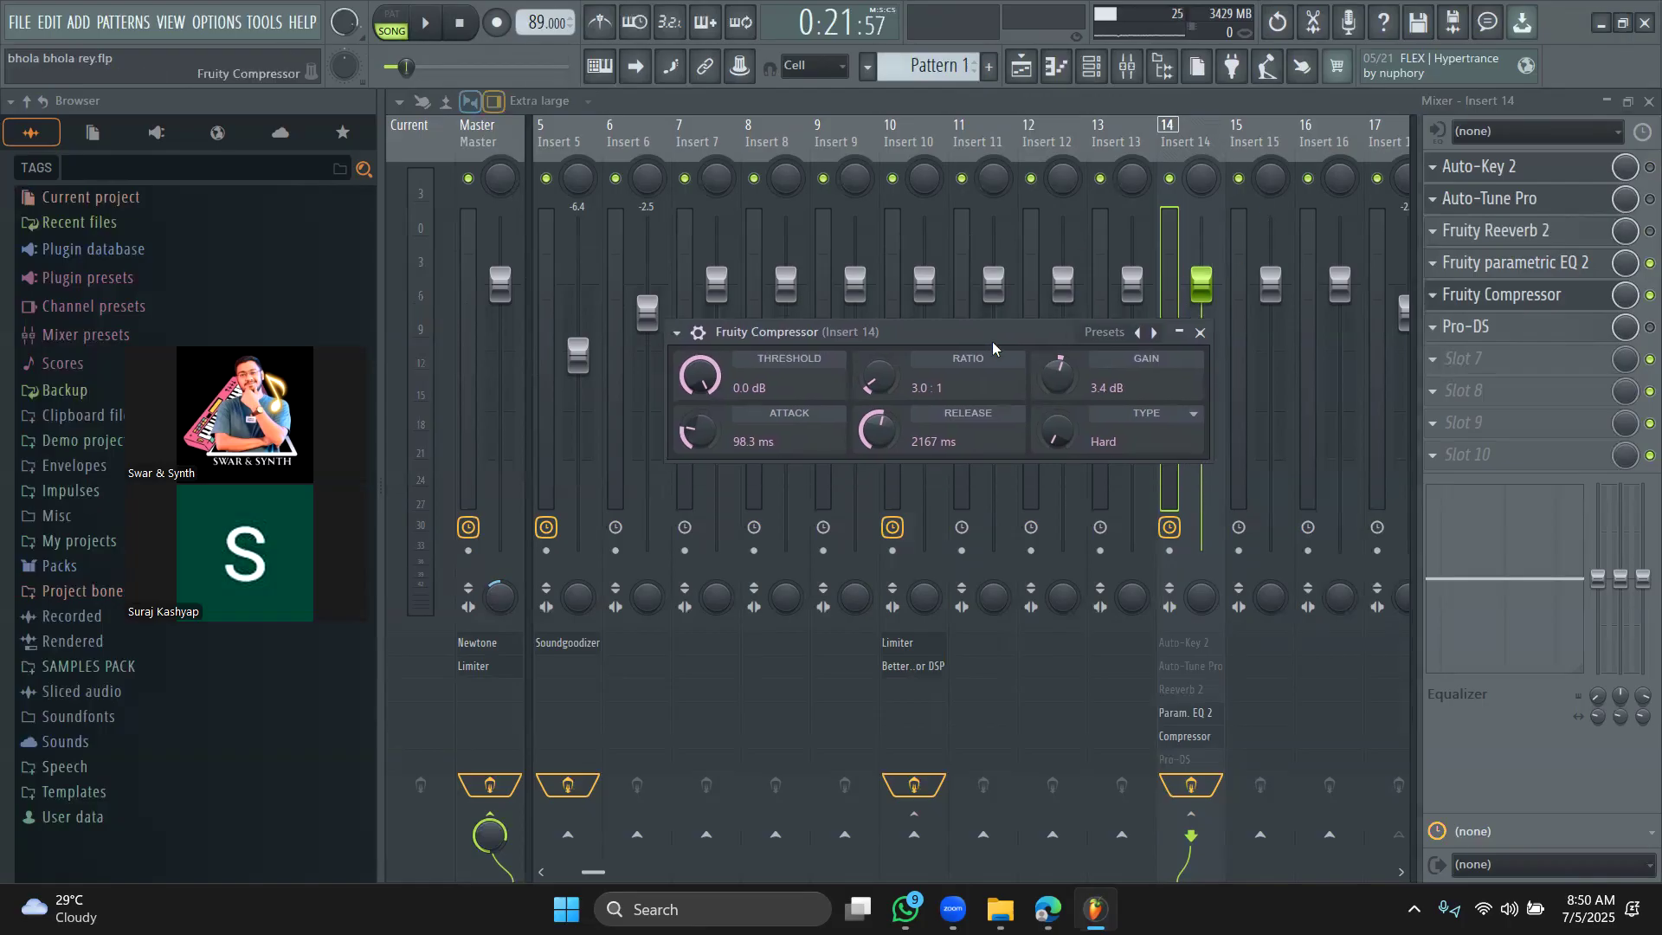
key("space")
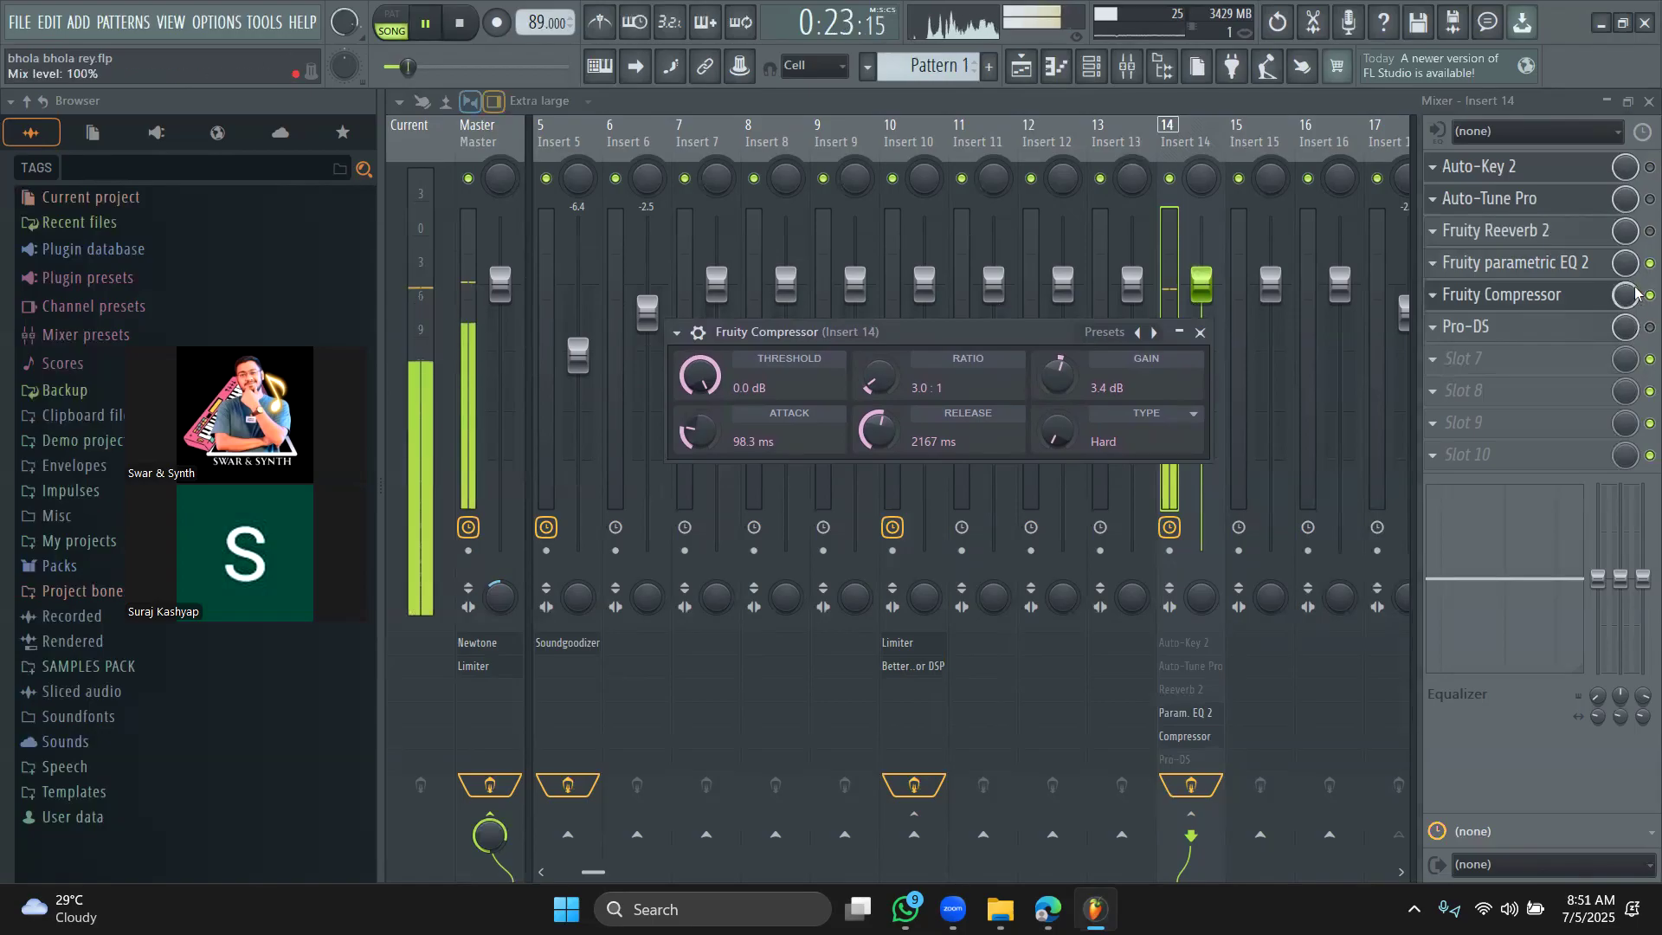
key("space")
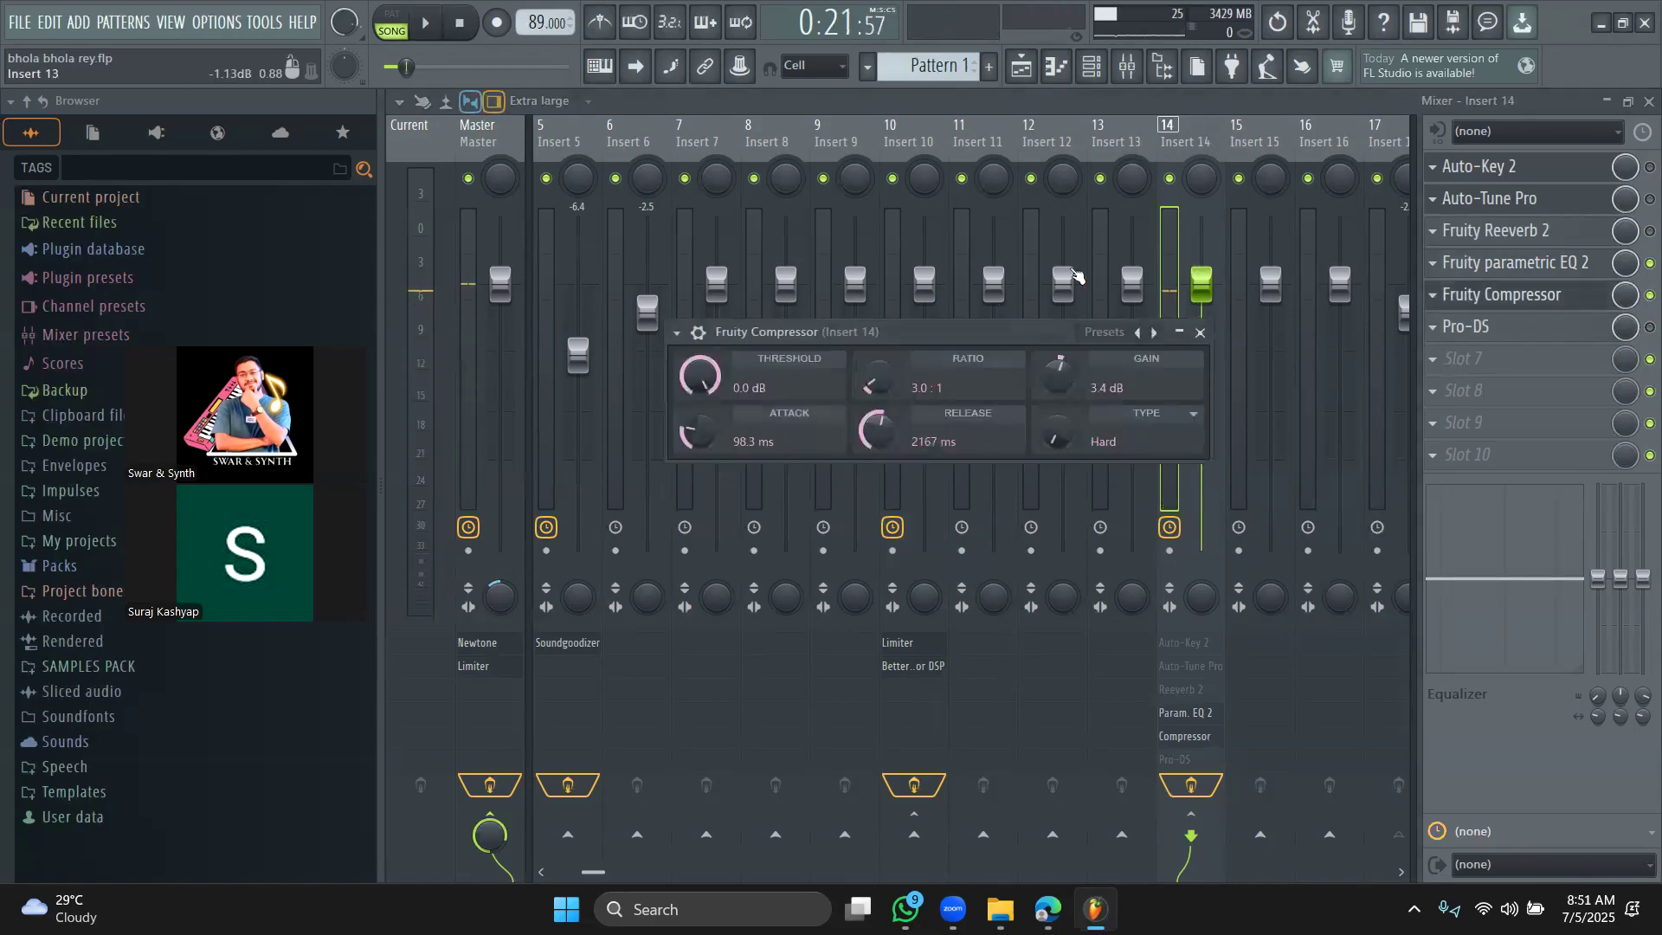
Step: Load Fruity Limiter into slot 7 of Insert 14 and reposition its window over the mixer
left_click(1499, 356)
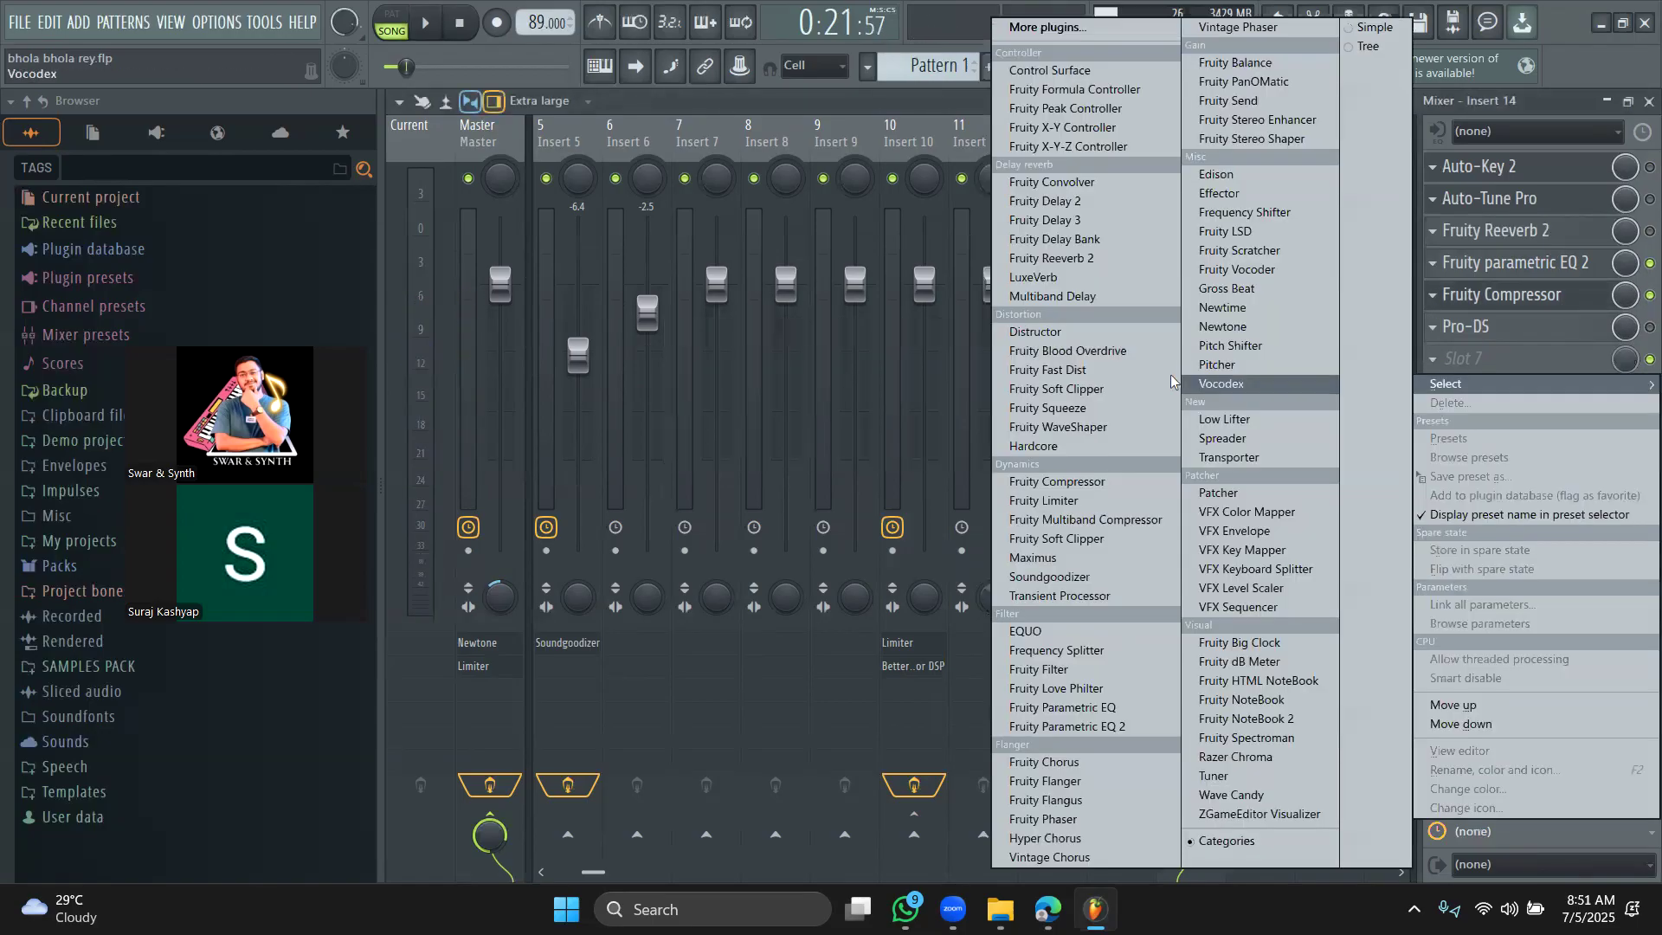
left_click(1093, 502)
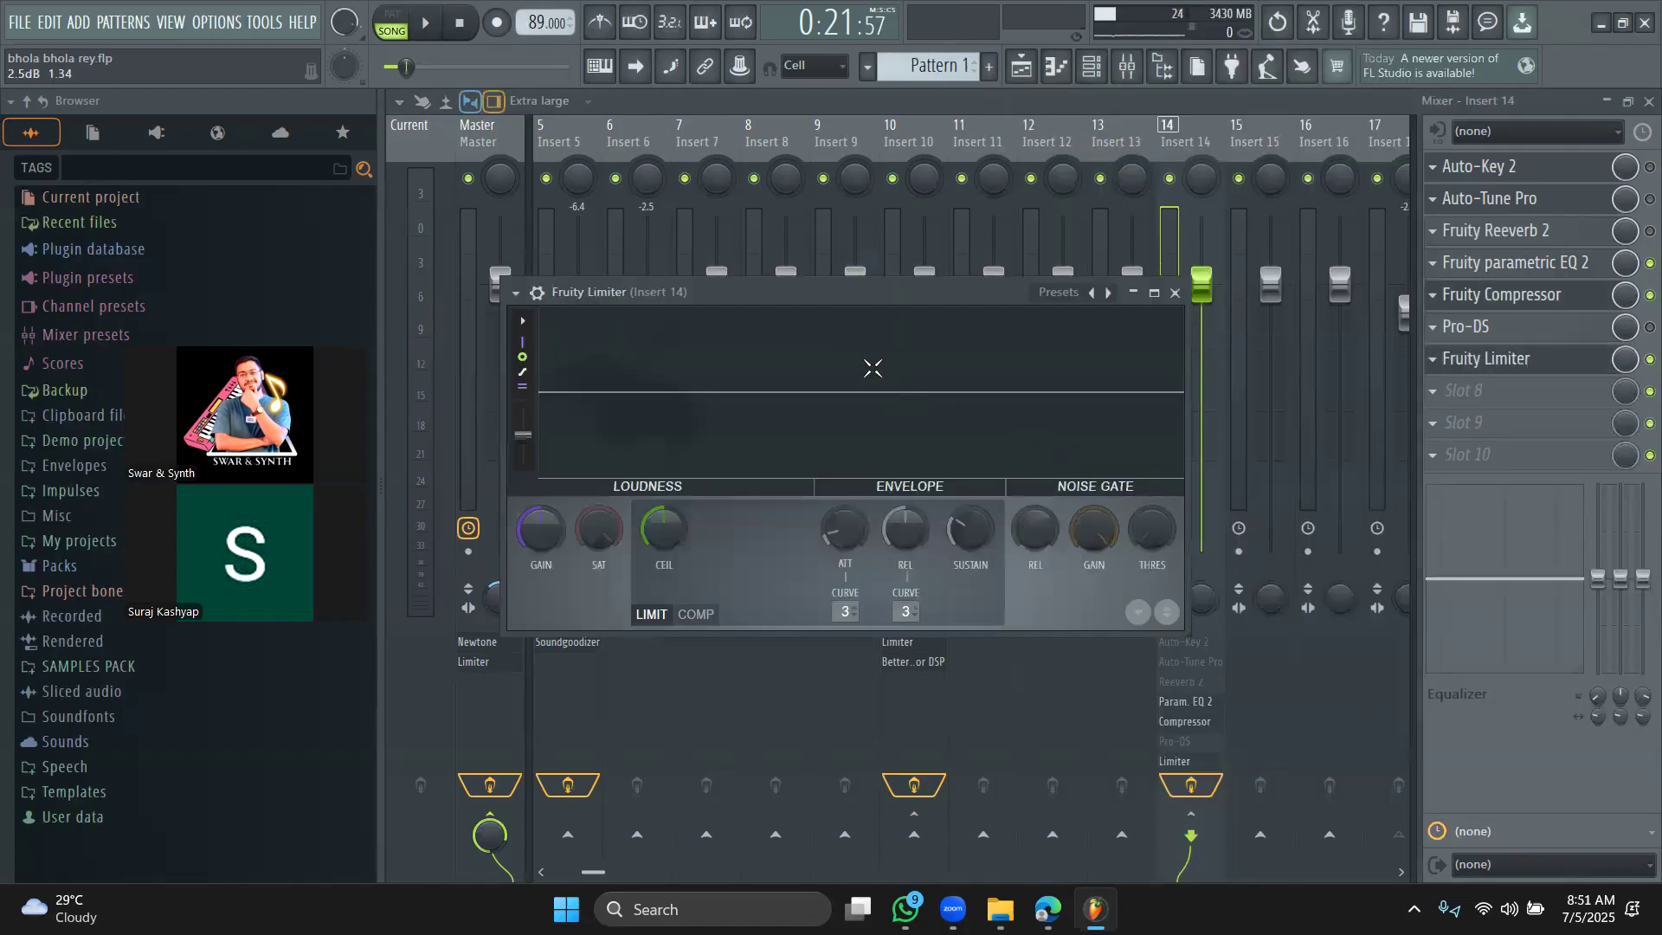
left_click_drag(884, 293, 995, 282)
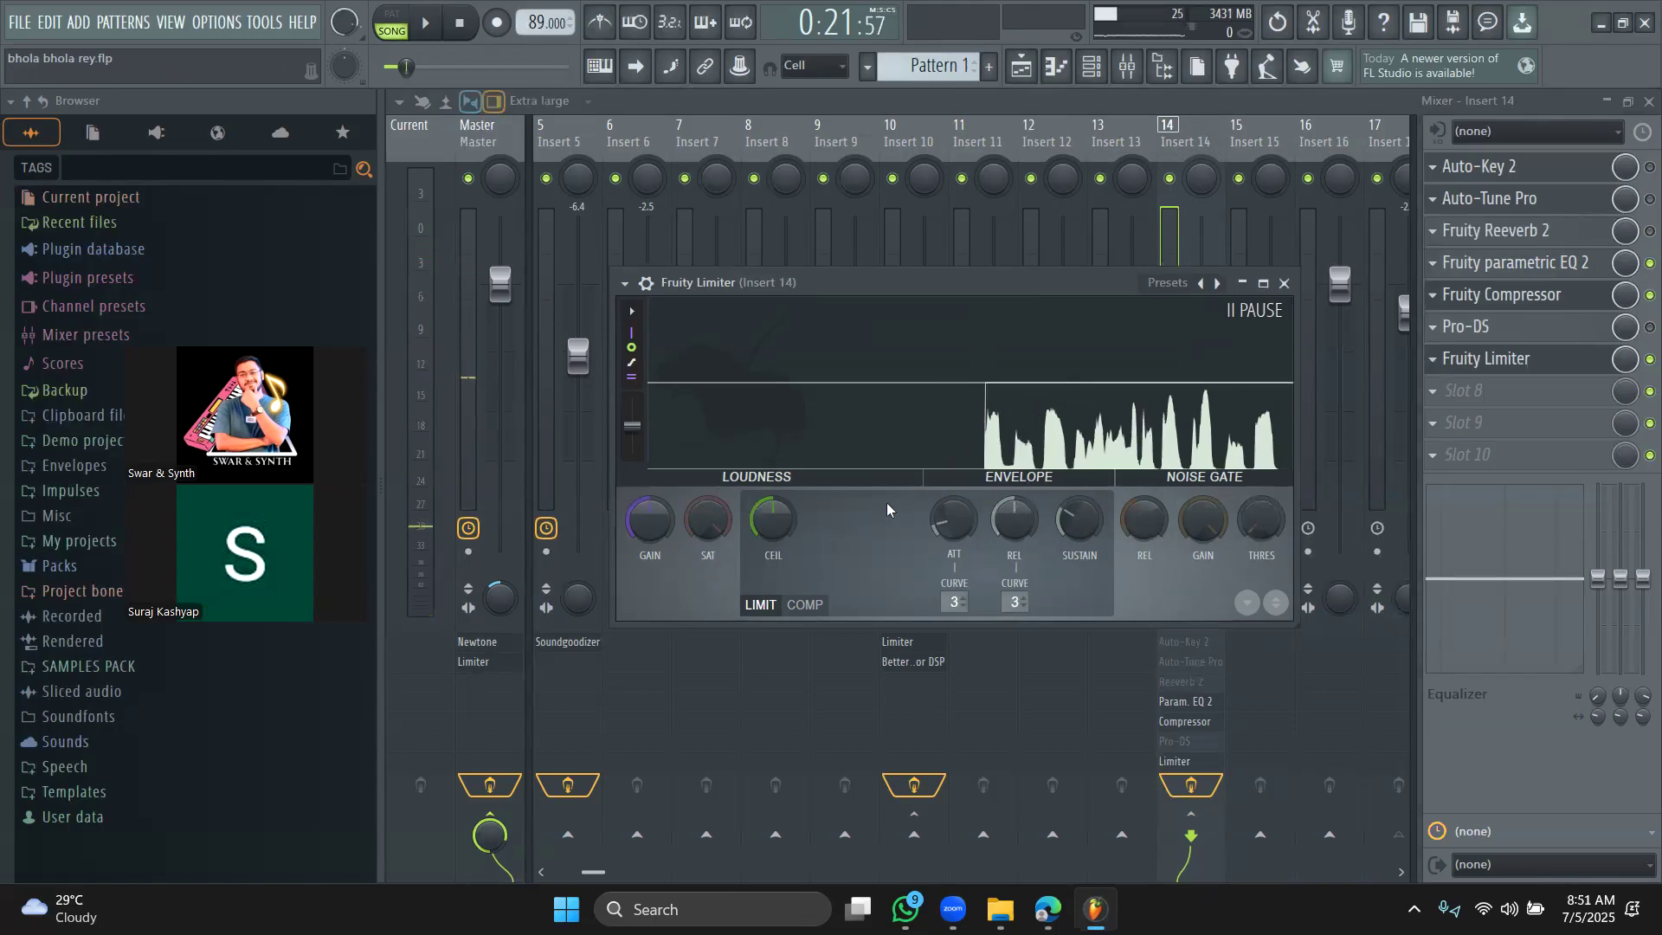
Step: Lower the ceiling of the Fruity Limiter in slot 7 well below its default level
right_click(776, 527)
key("Escape")
right_click(777, 522)
left_click(794, 531)
left_click_drag(765, 508, 765, 577)
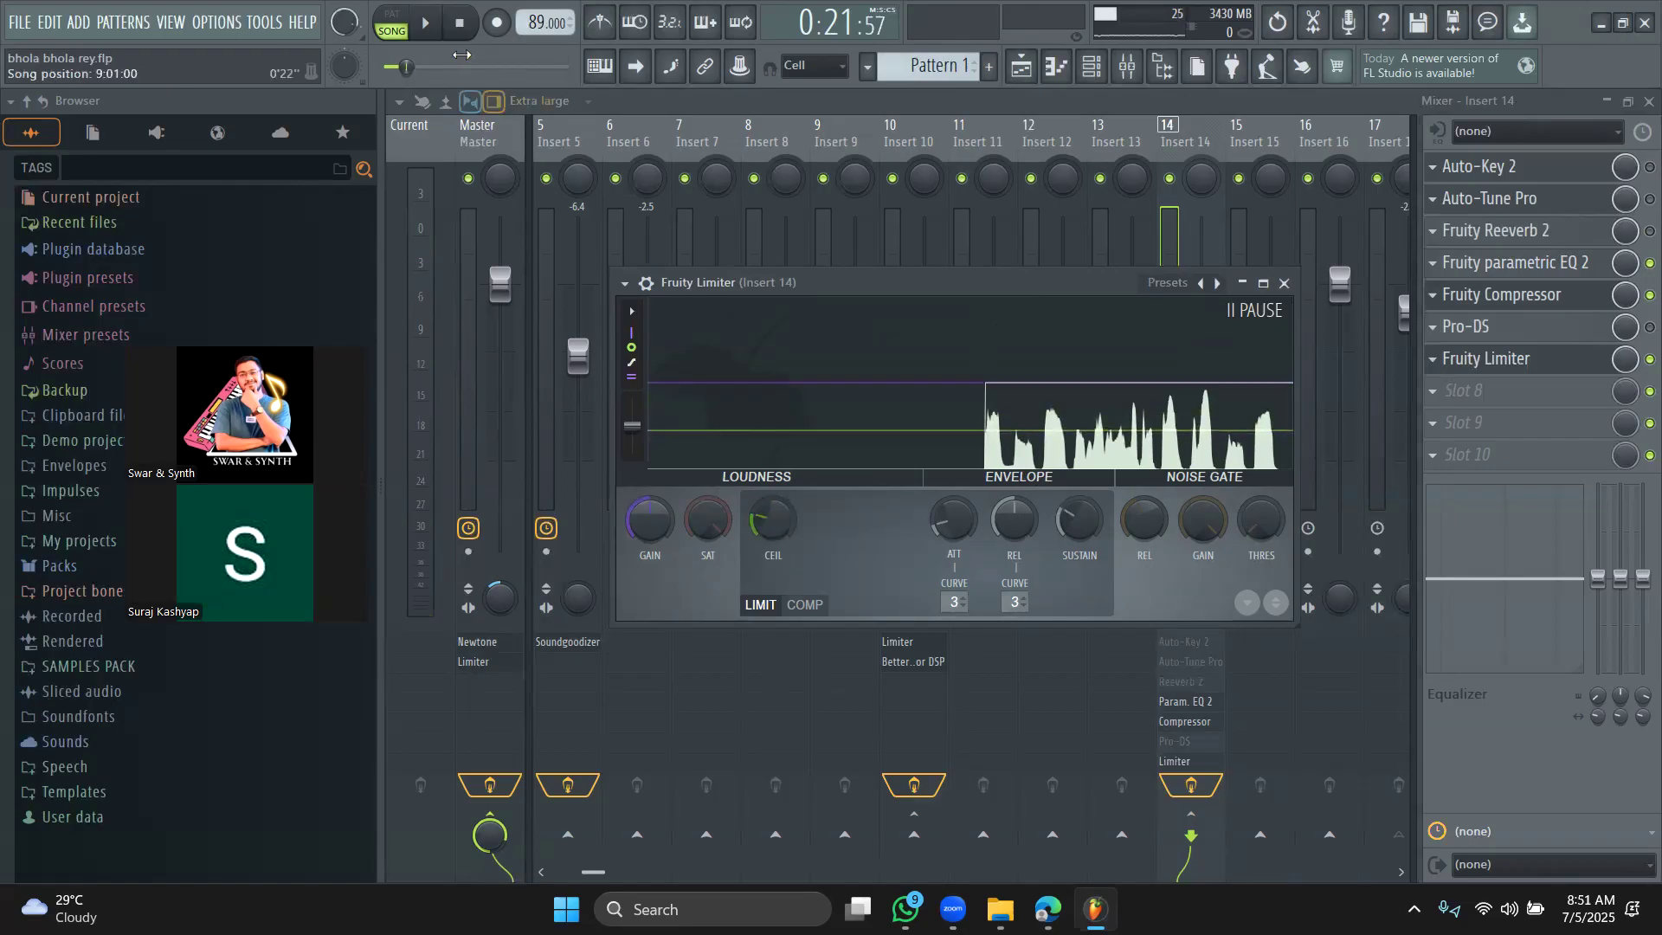
Step: Play the vocal from bar 9 with the Fruity Limiter open and fine-tune its ceiling
left_click(427, 29)
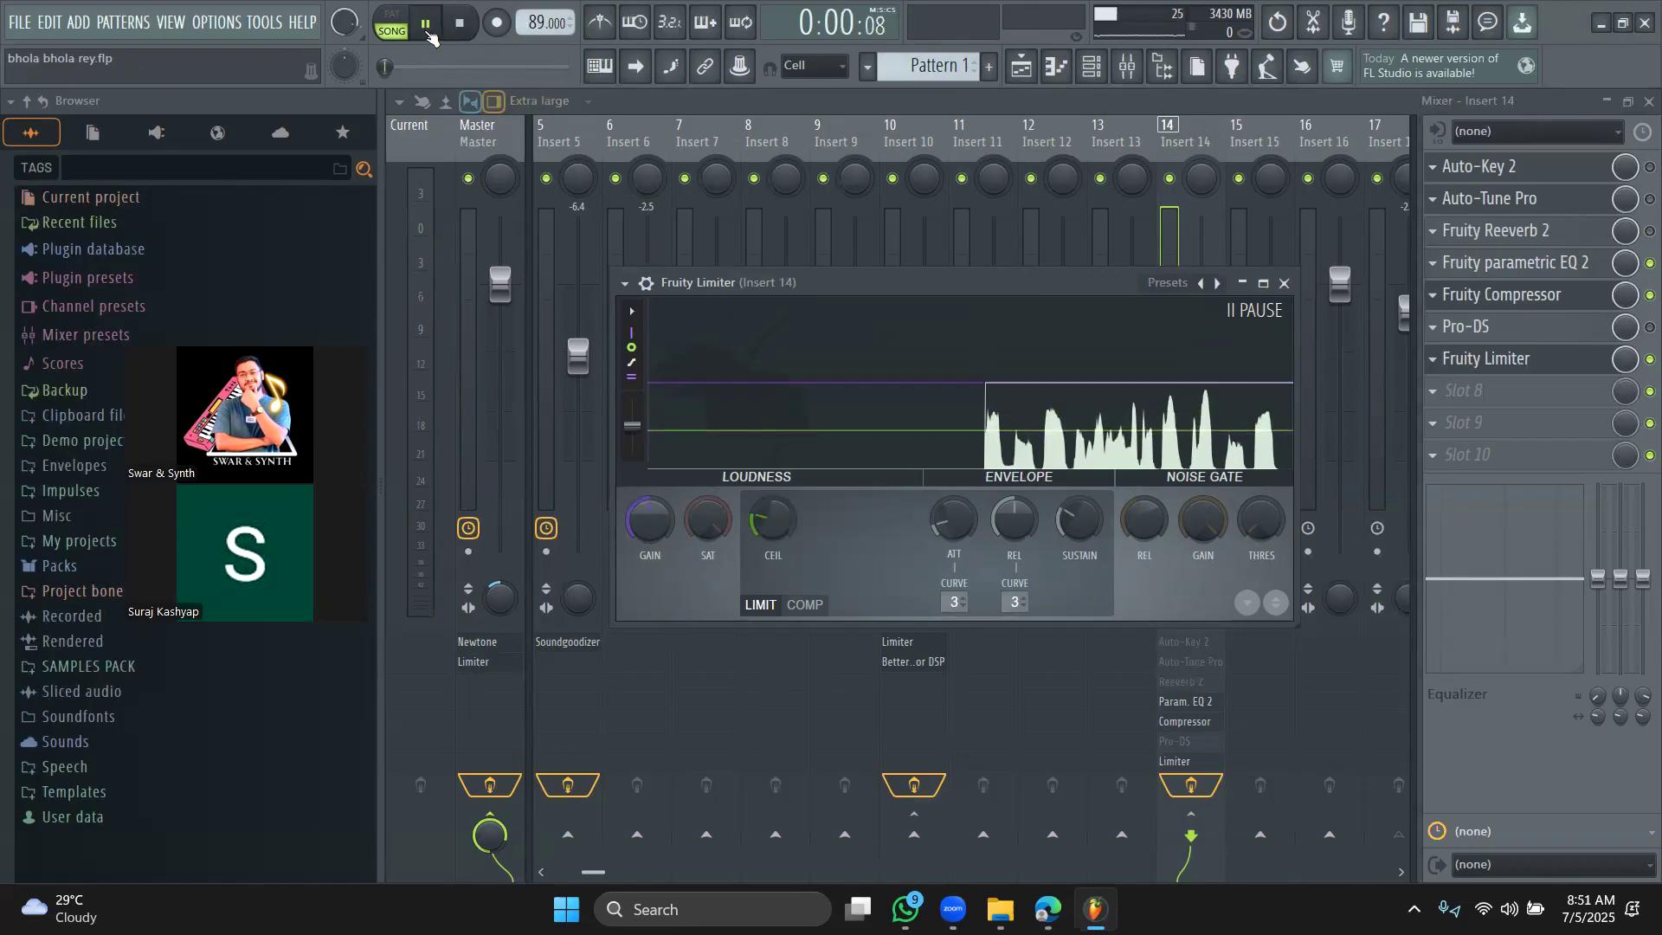
left_click(1022, 67)
left_click_drag(892, 154, 842, 155)
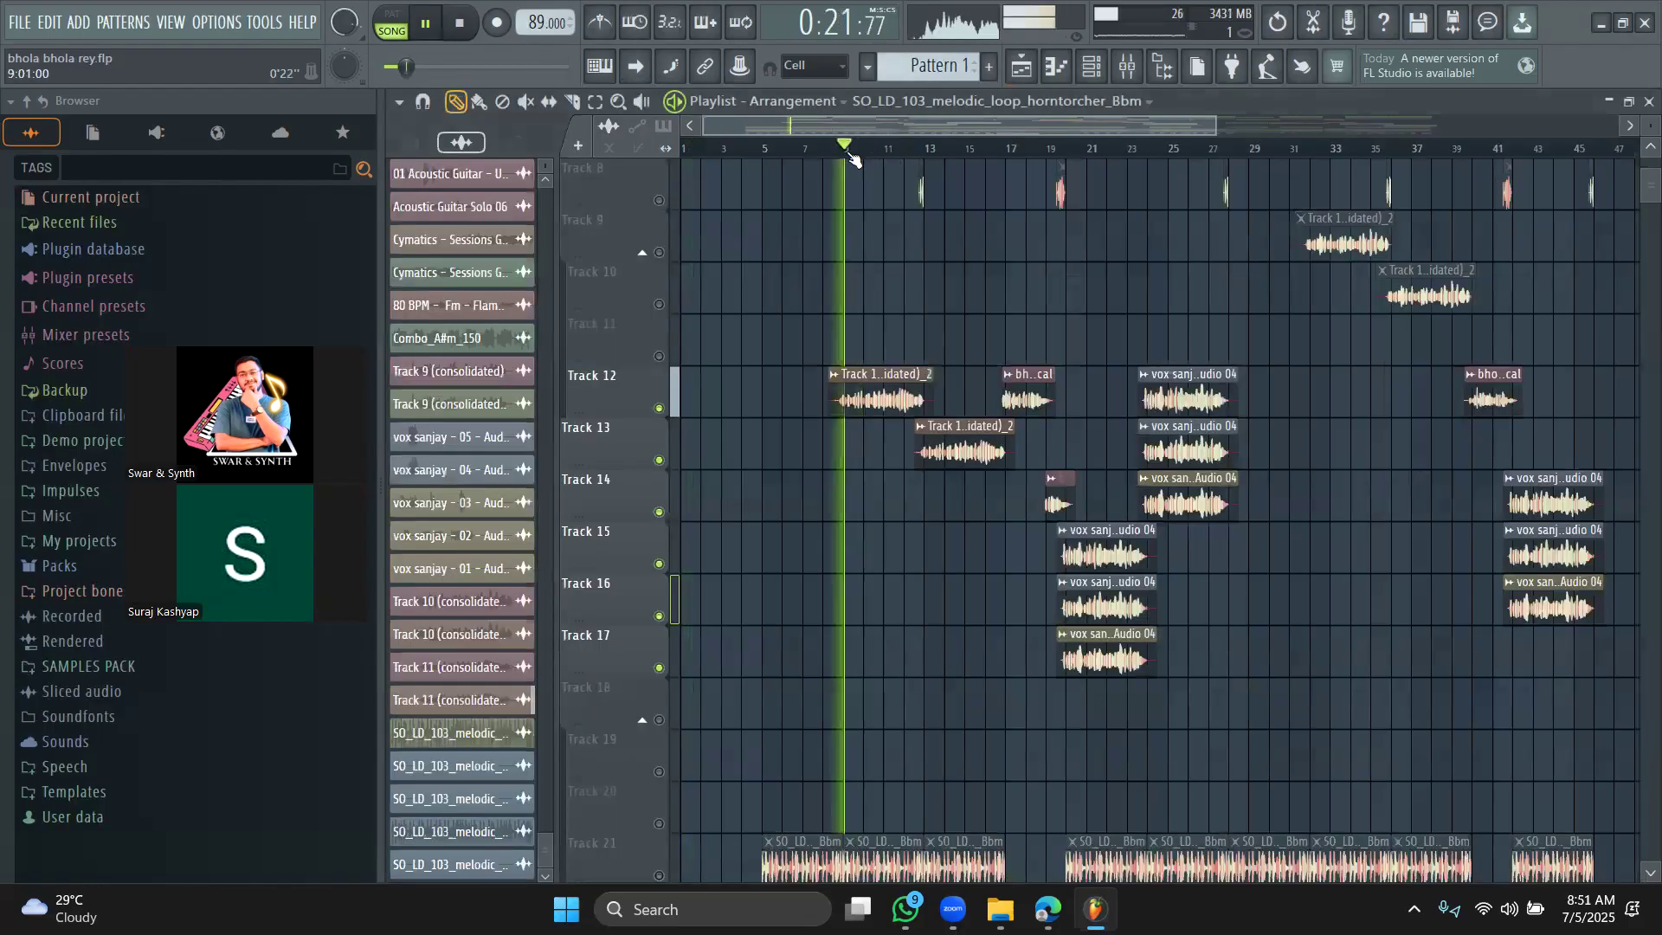
left_click(1127, 67)
left_click(1527, 365)
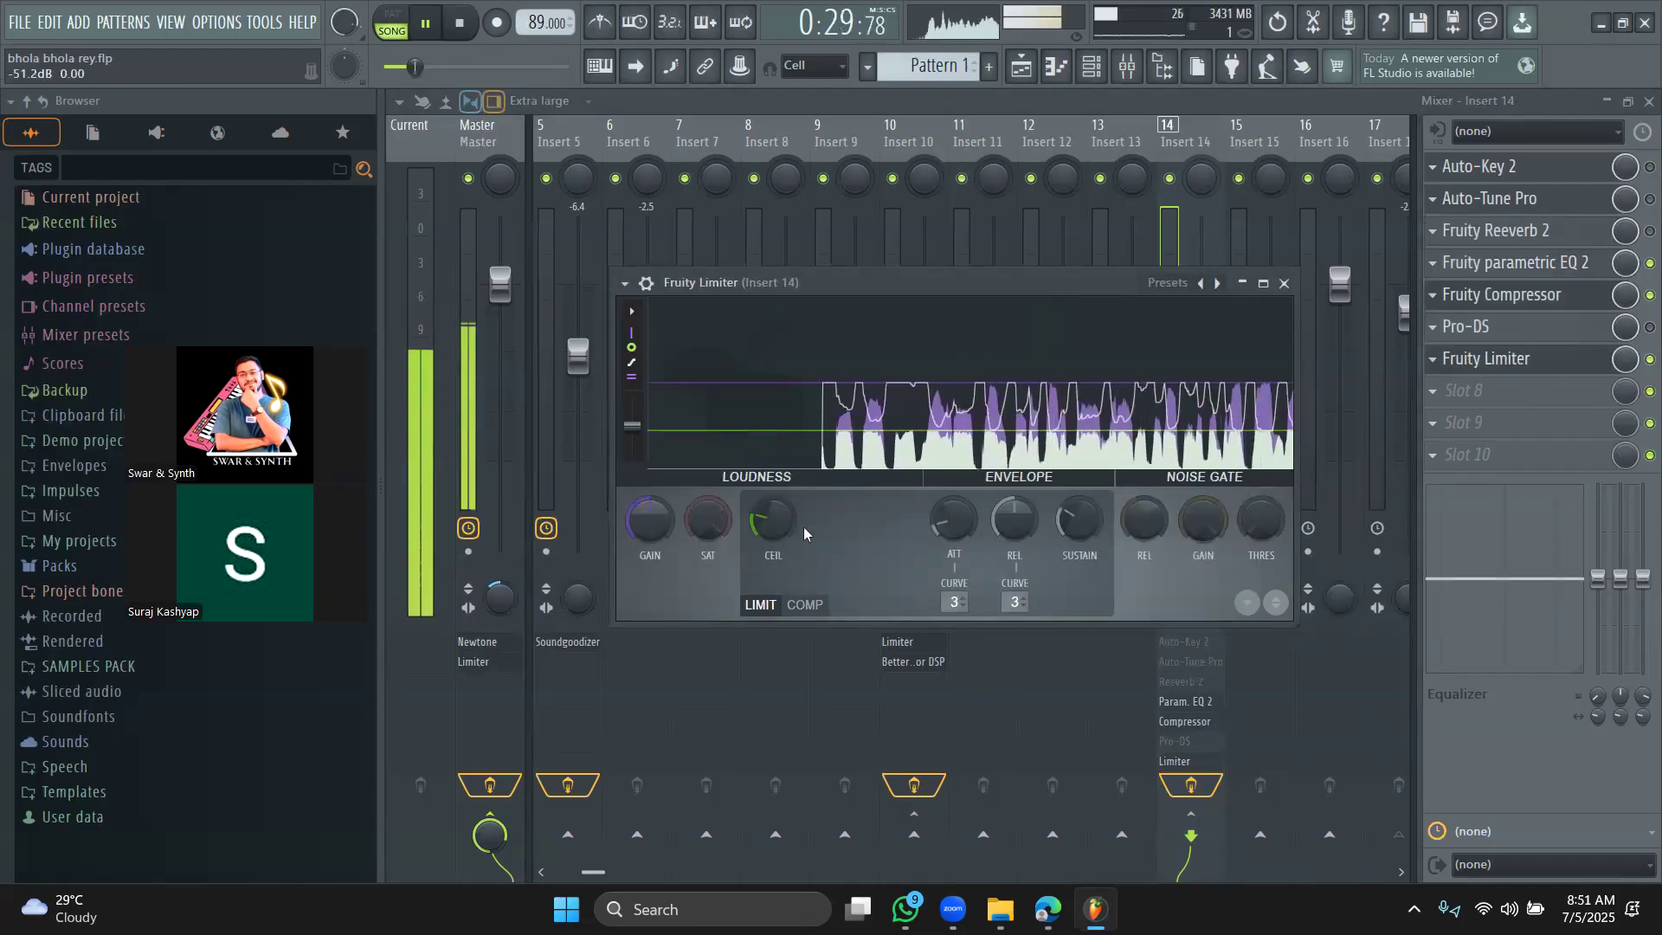
left_click_drag(761, 510, 761, 496)
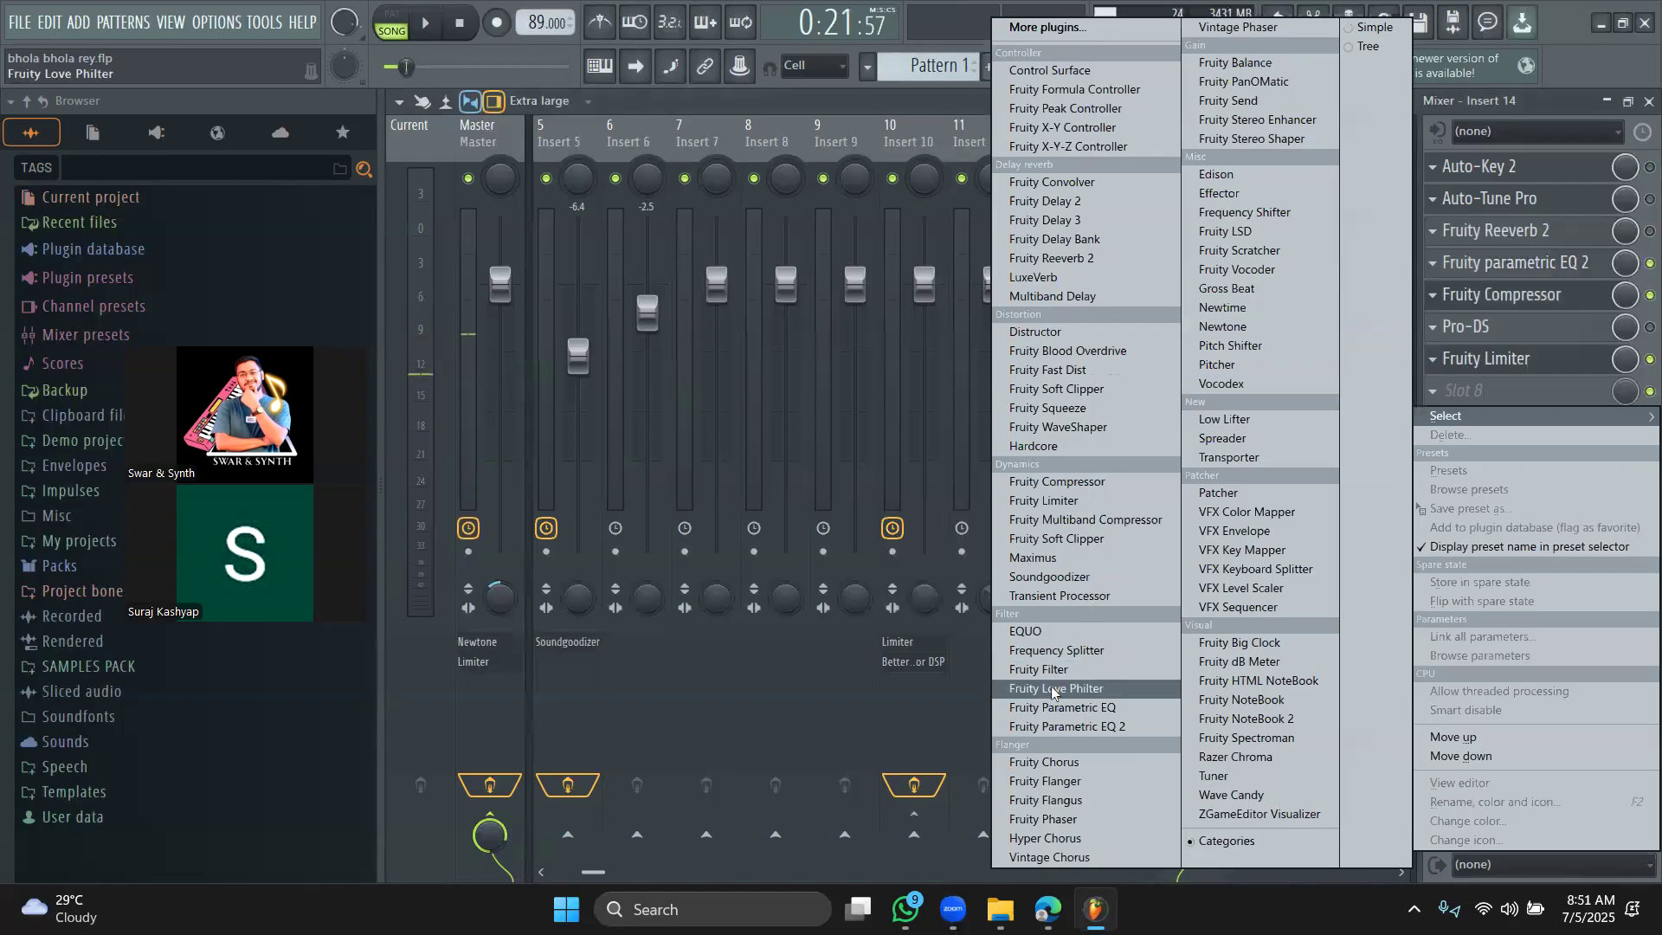
Step: Try a second Fruity Limiter in slot 8, play the vocal through it, and remove it from the chain
left_click(1052, 504)
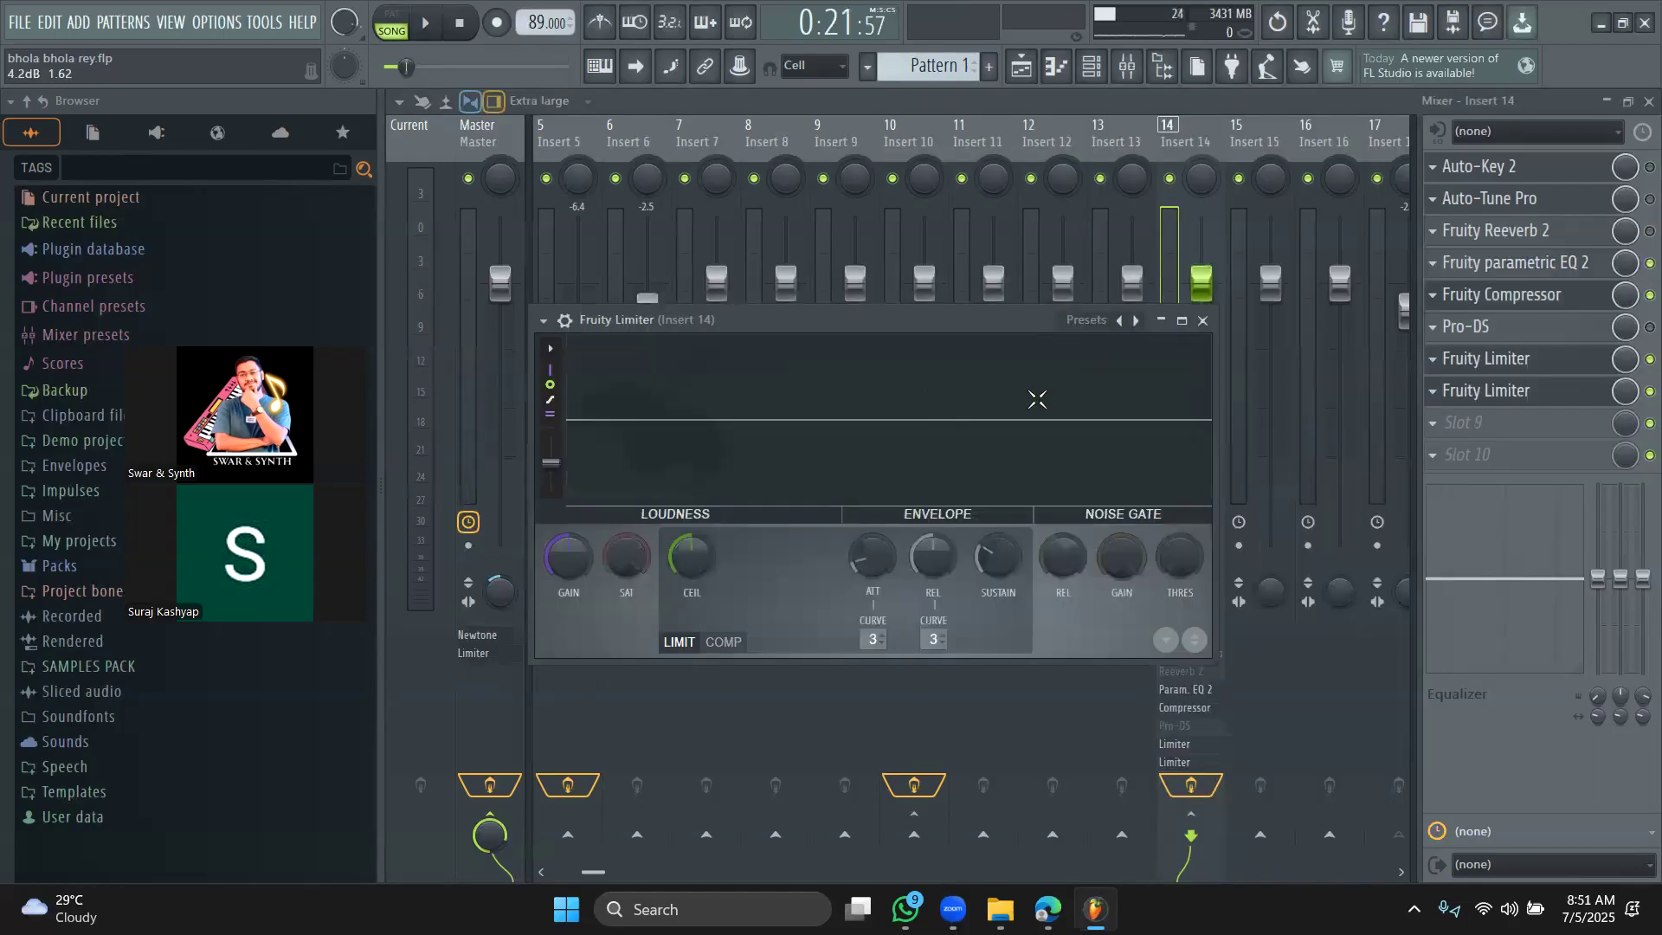
key("space")
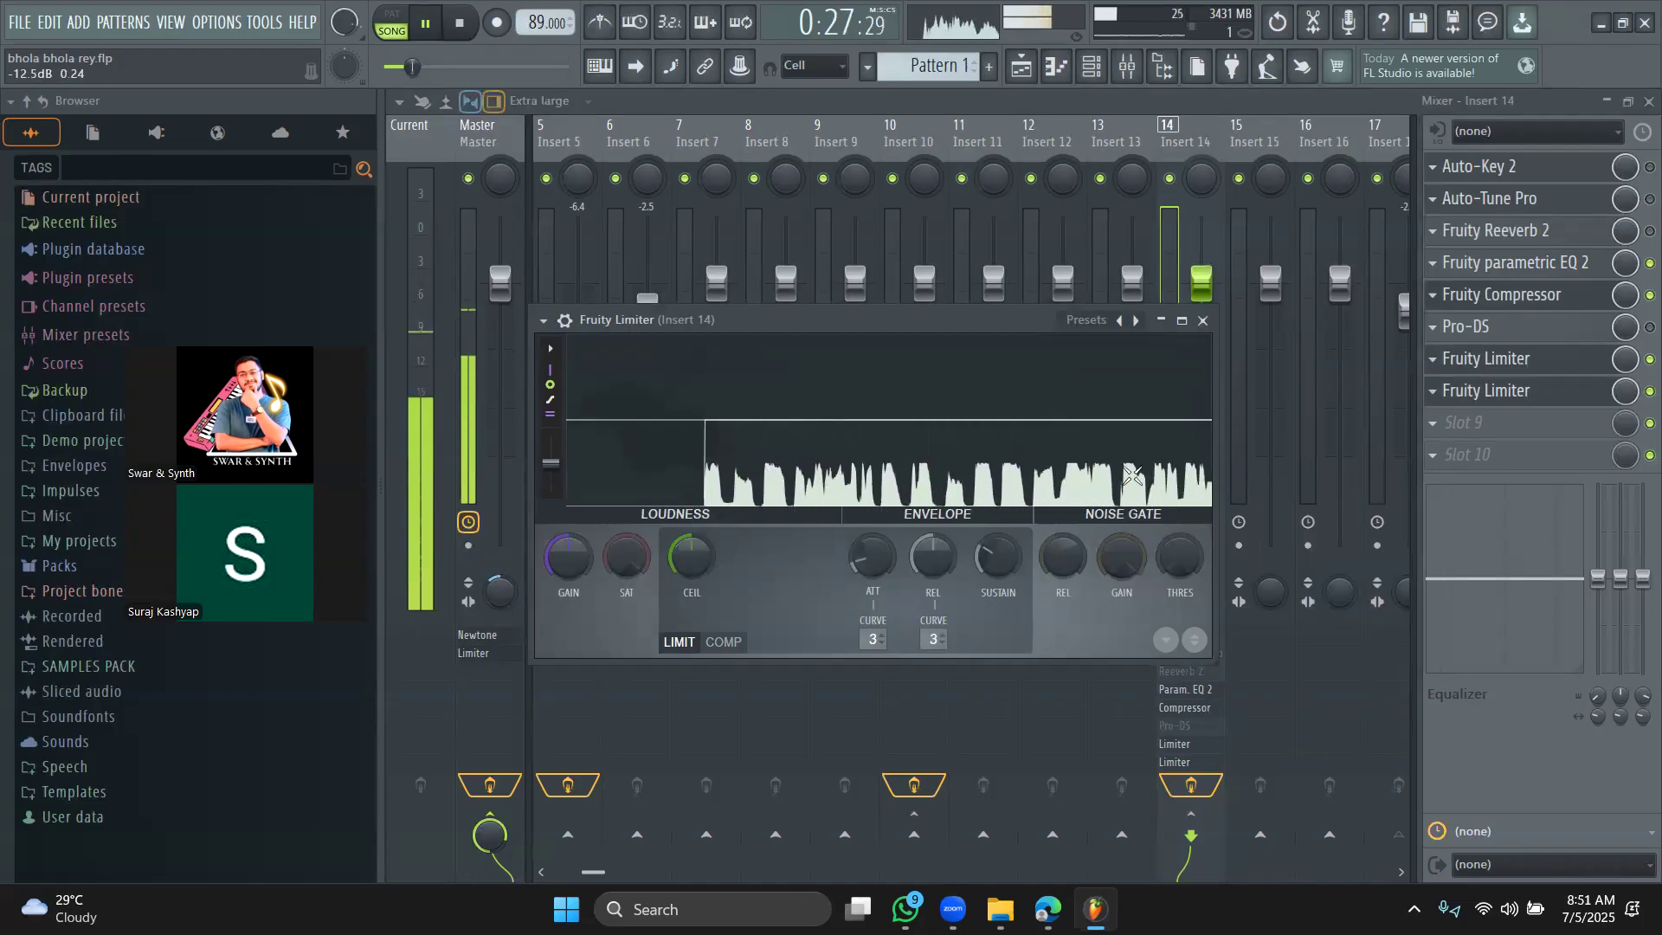
key("space")
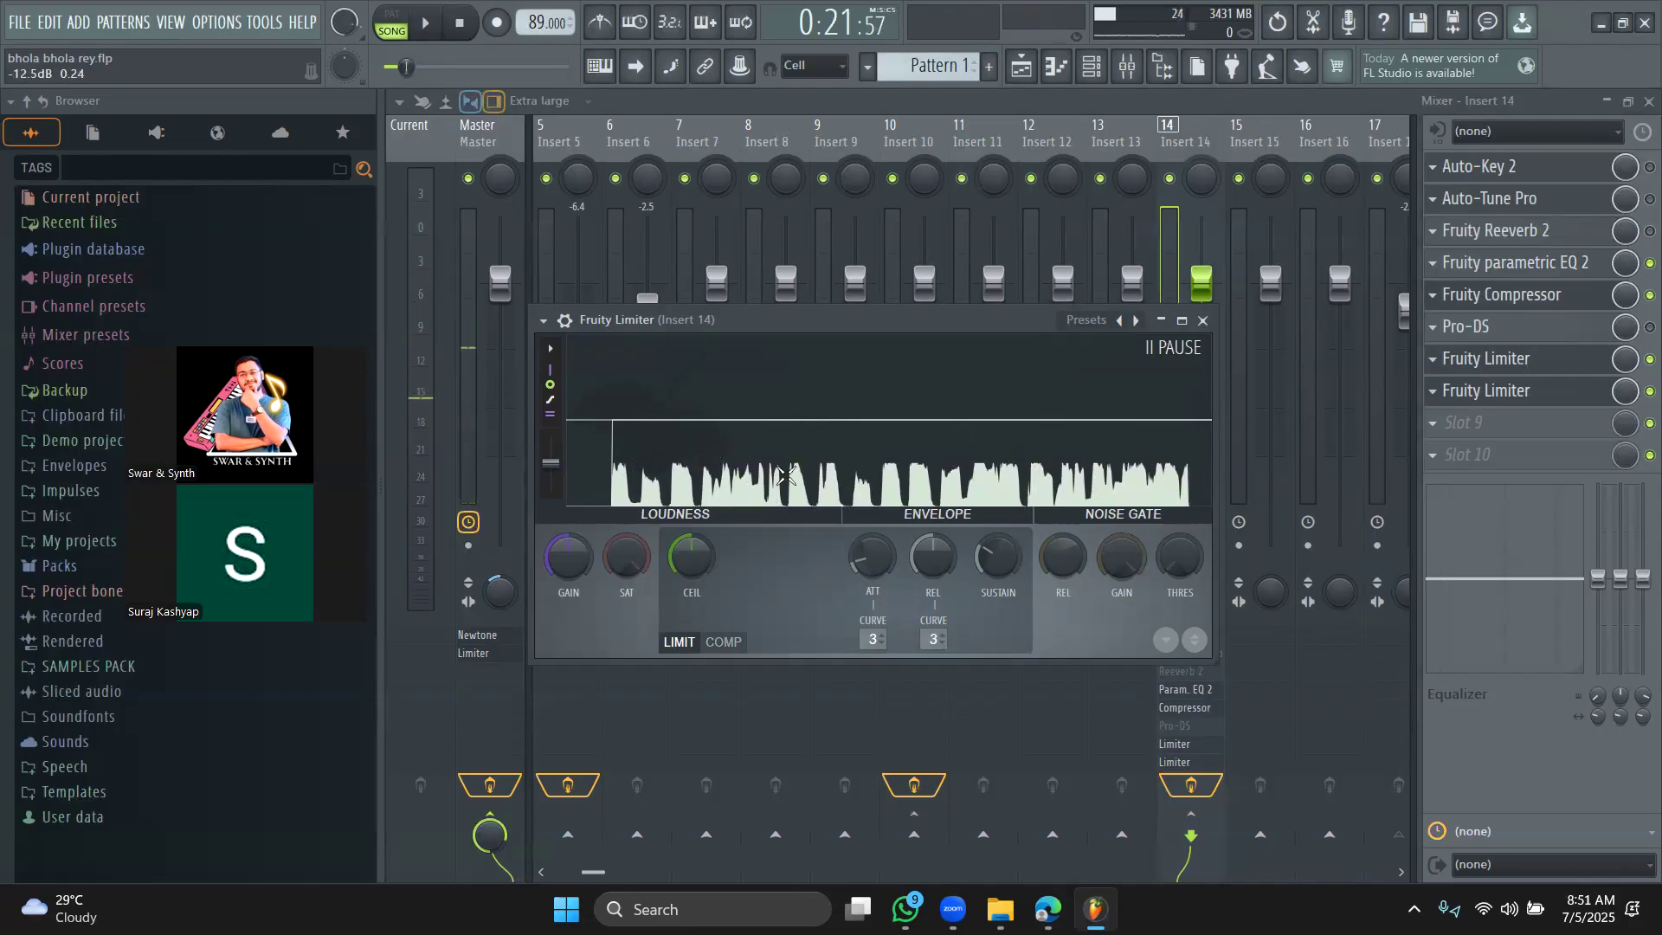
left_click(1435, 394)
left_click(1441, 428)
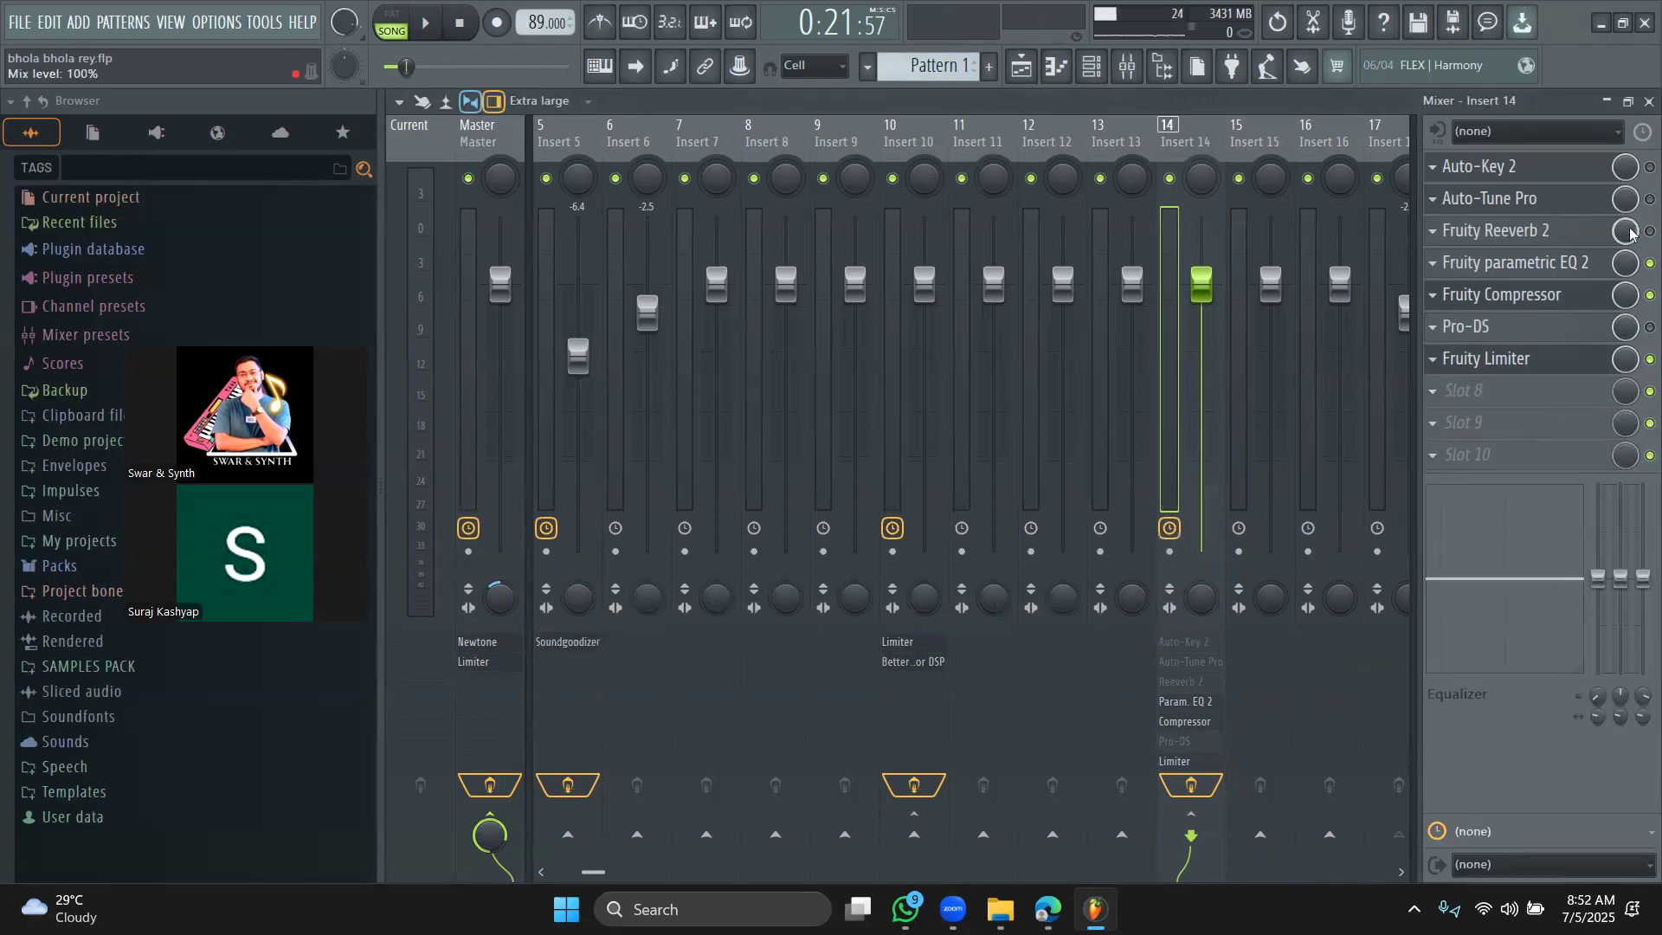
Step: Enable Fruity Reeverb 2 on Insert 14, check its settings, and compare the playing vocal without and with the reverb
left_click(1534, 241)
left_click(1534, 241)
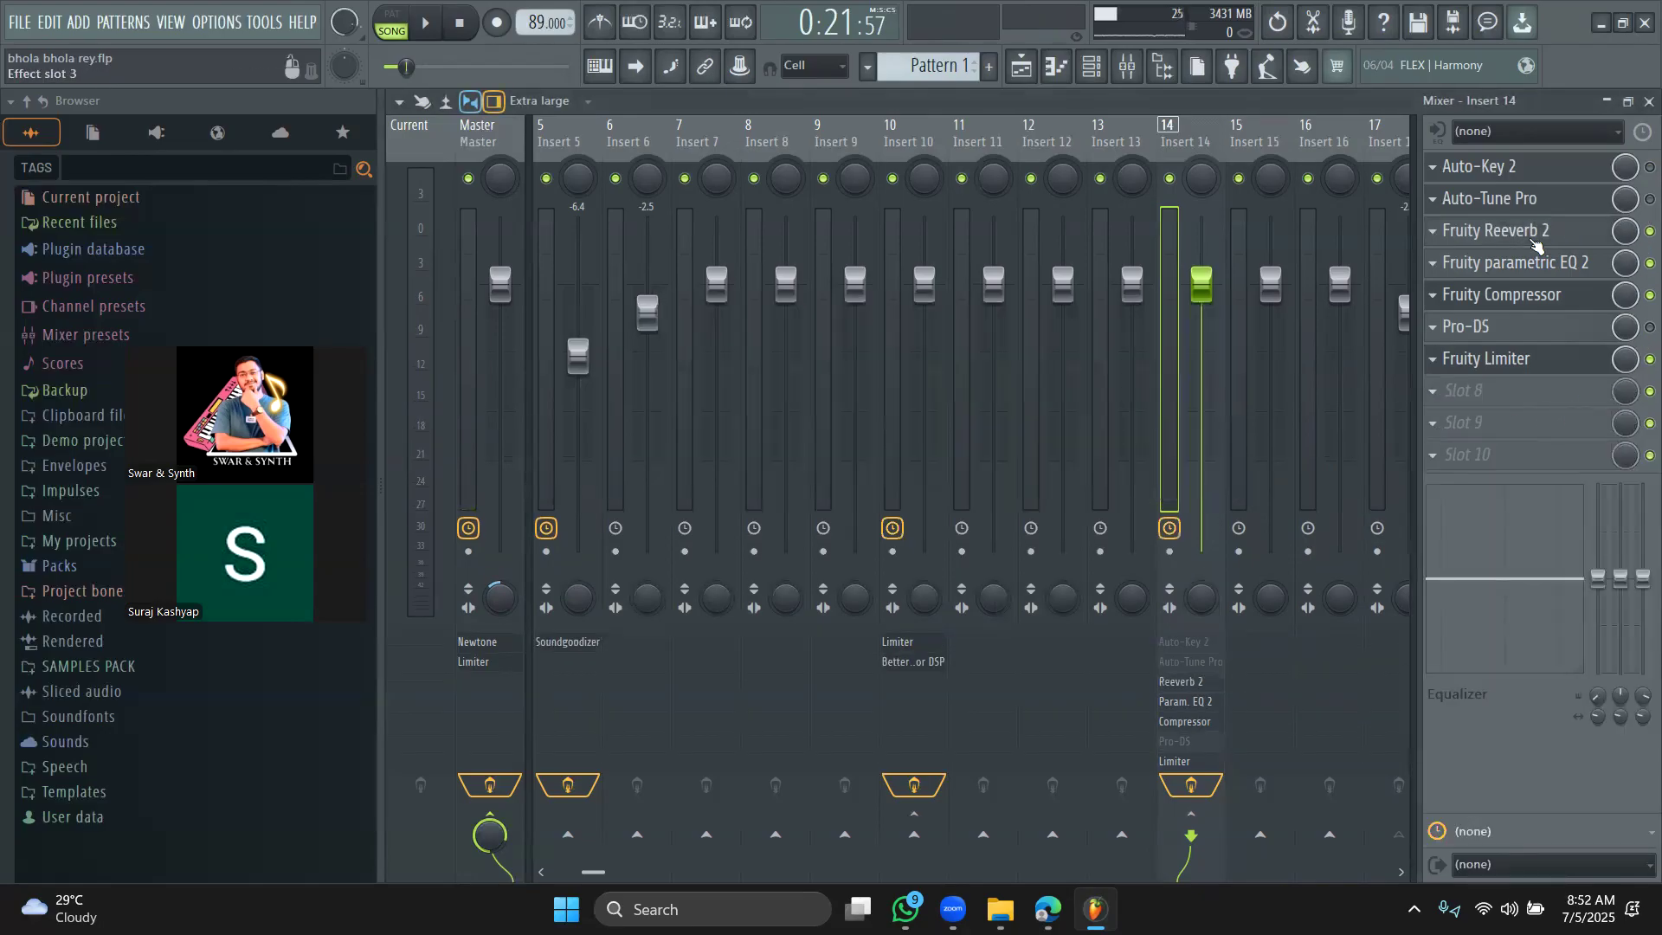
left_click(1534, 241)
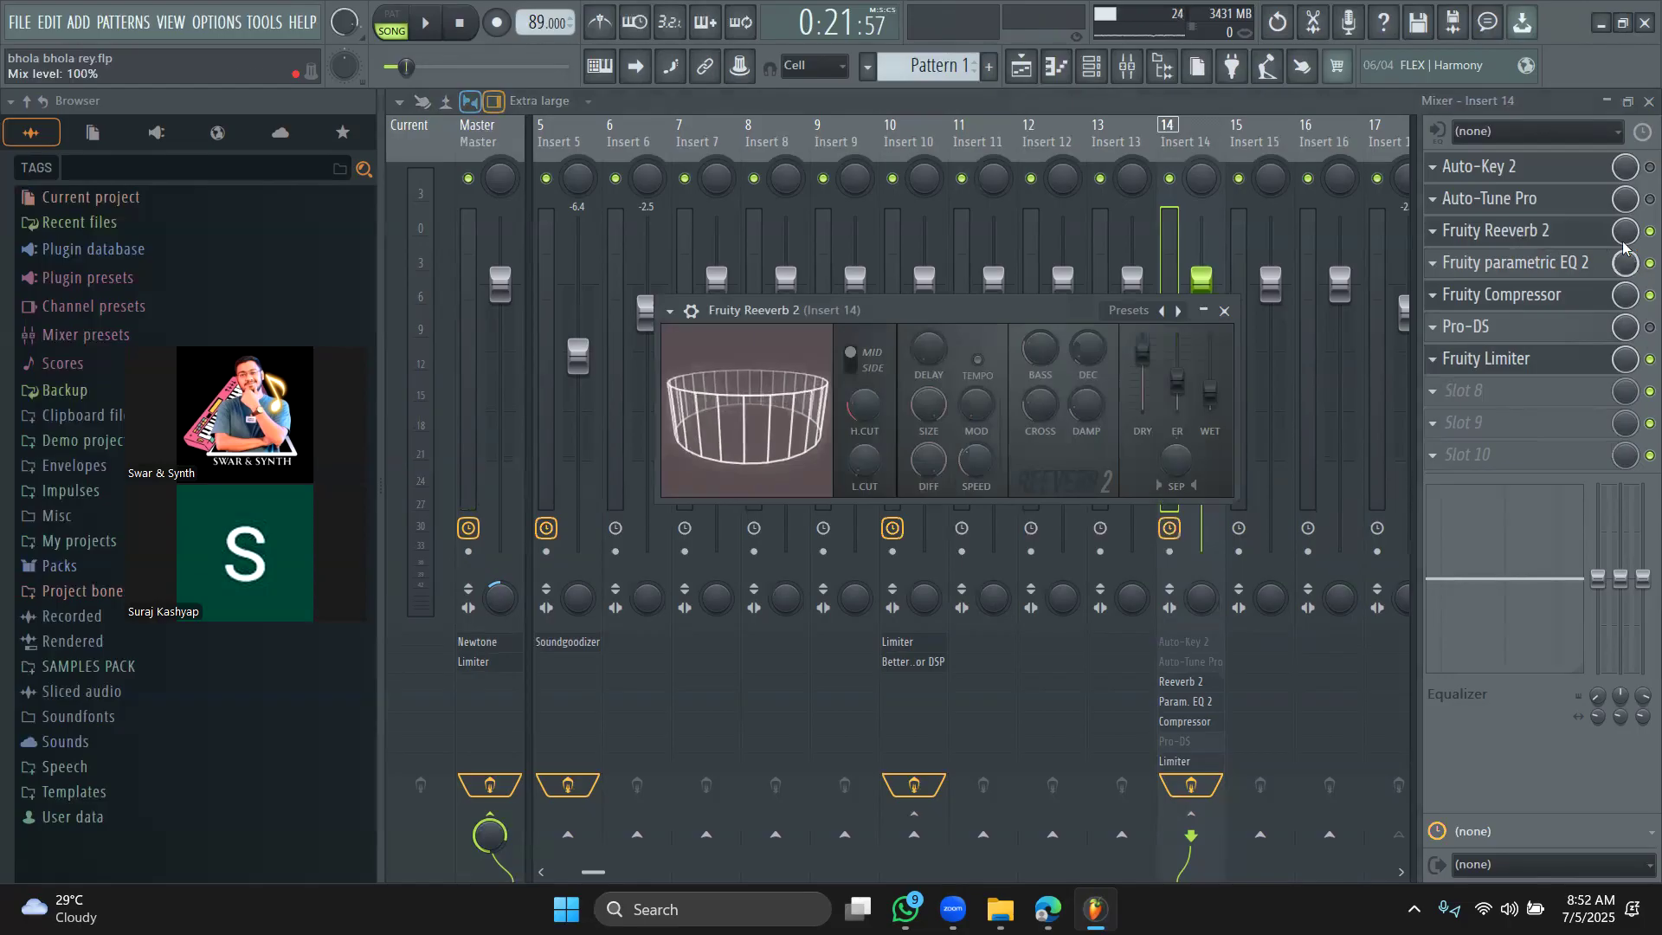
left_click(1648, 231)
left_click(1645, 232)
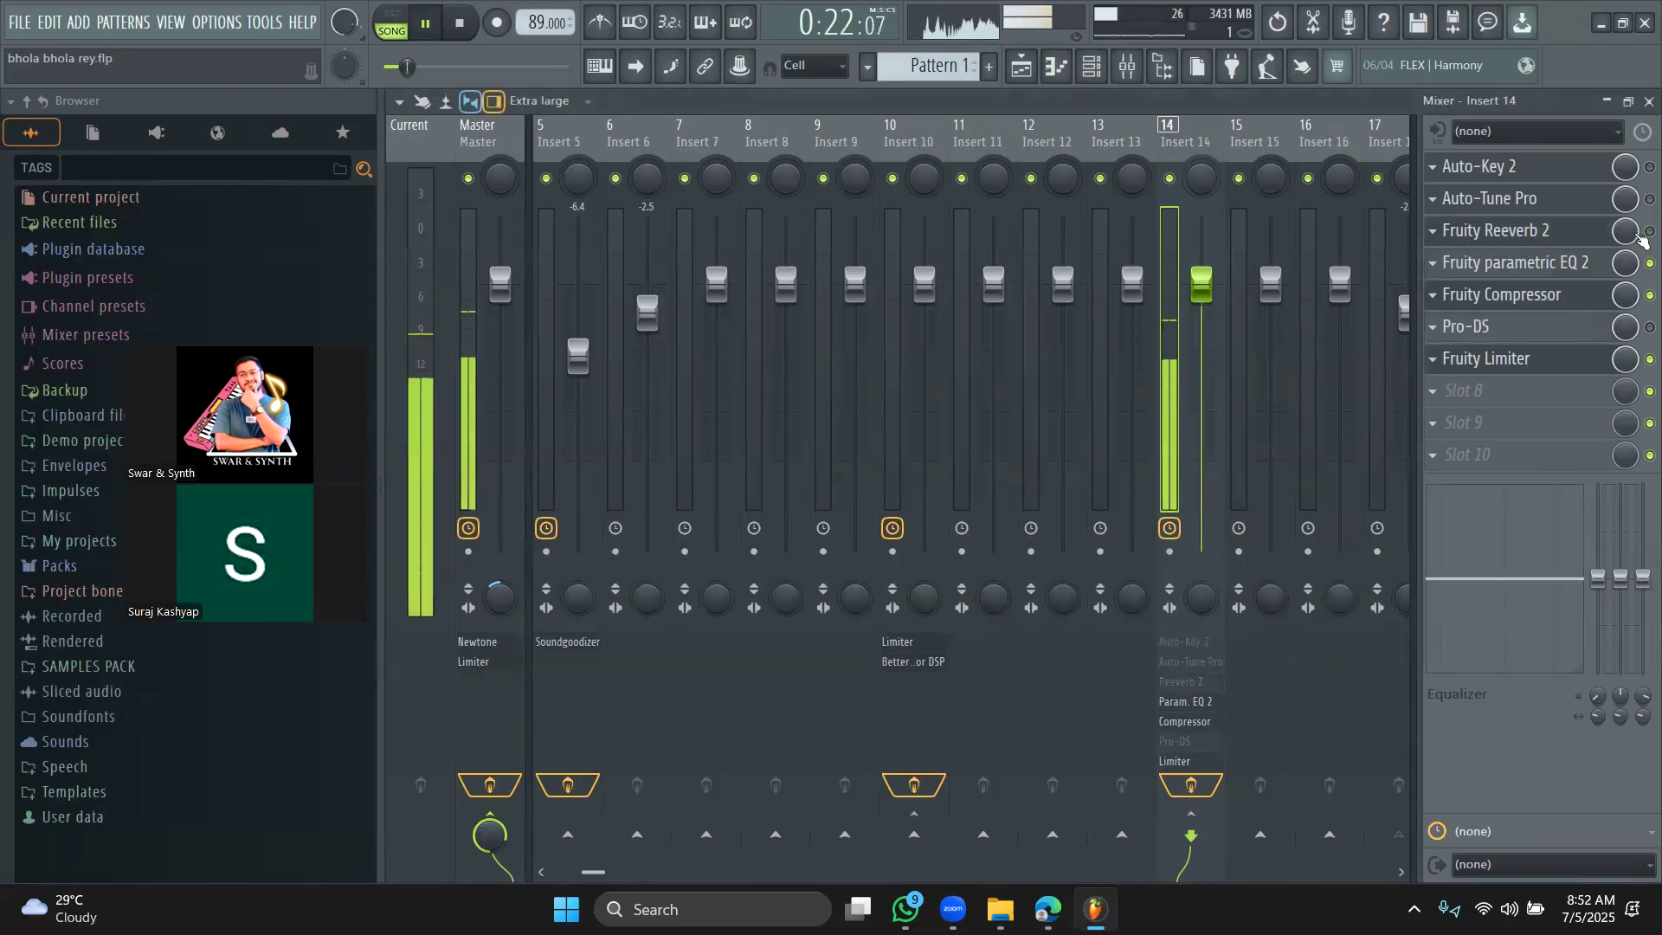
key("space")
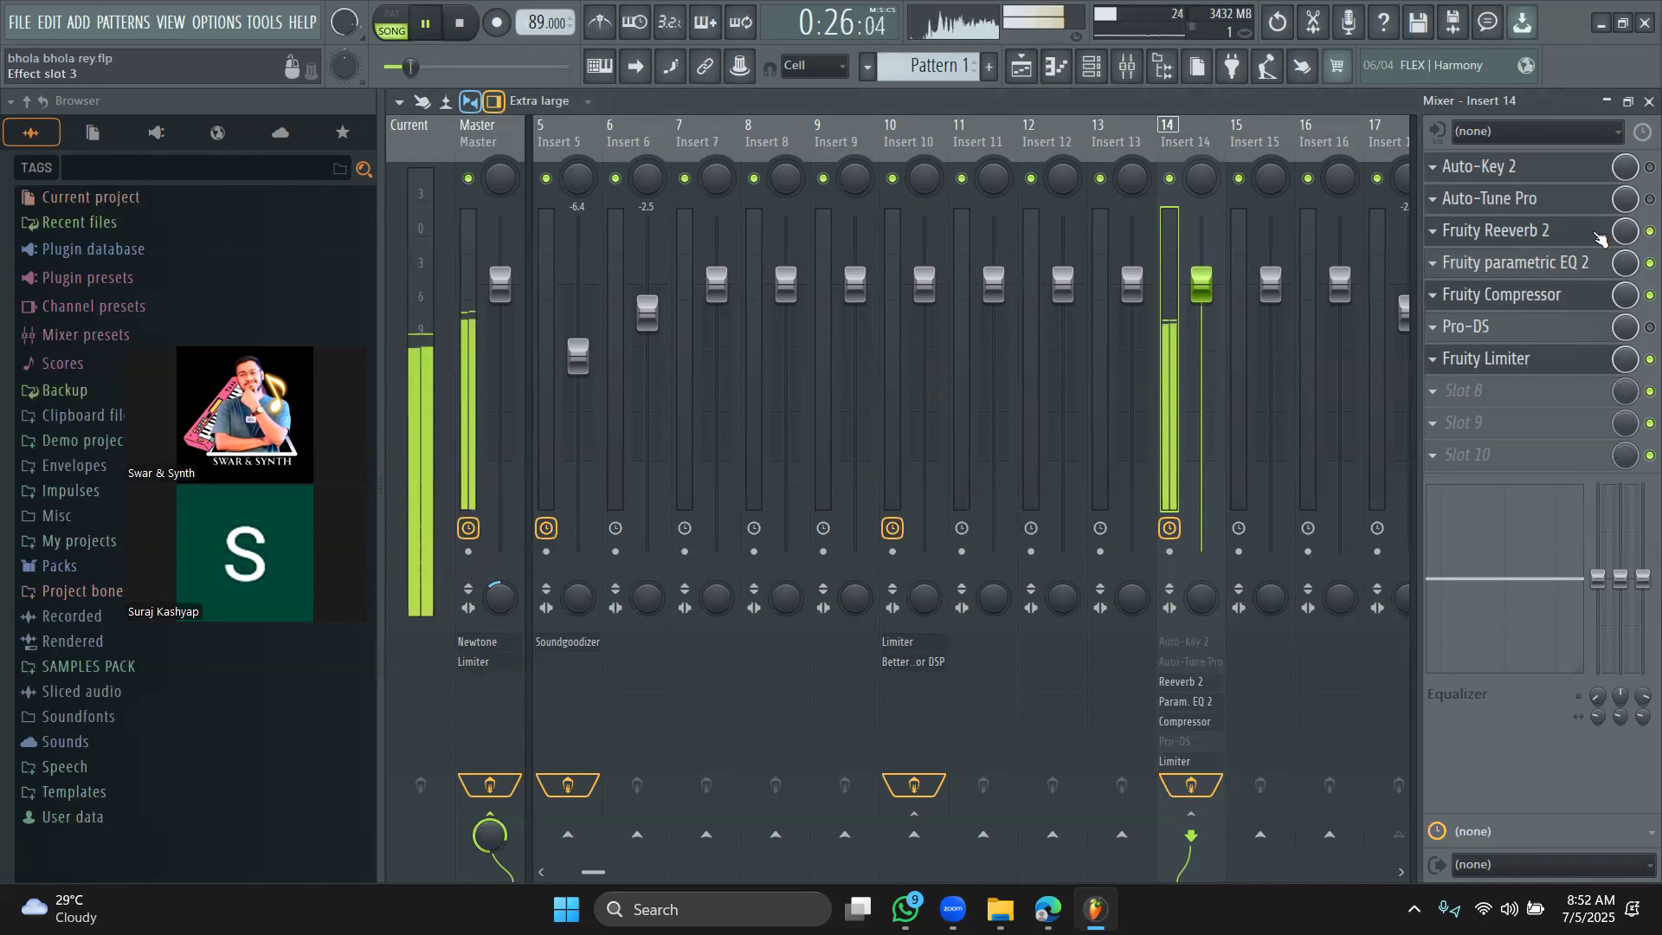
key("space")
Step: Reset the room size and set the wet level to 24% in Fruity Reeverb 2, and play the vocal to check the reverb
left_click(1601, 235)
left_click_drag(1210, 392, 1210, 394)
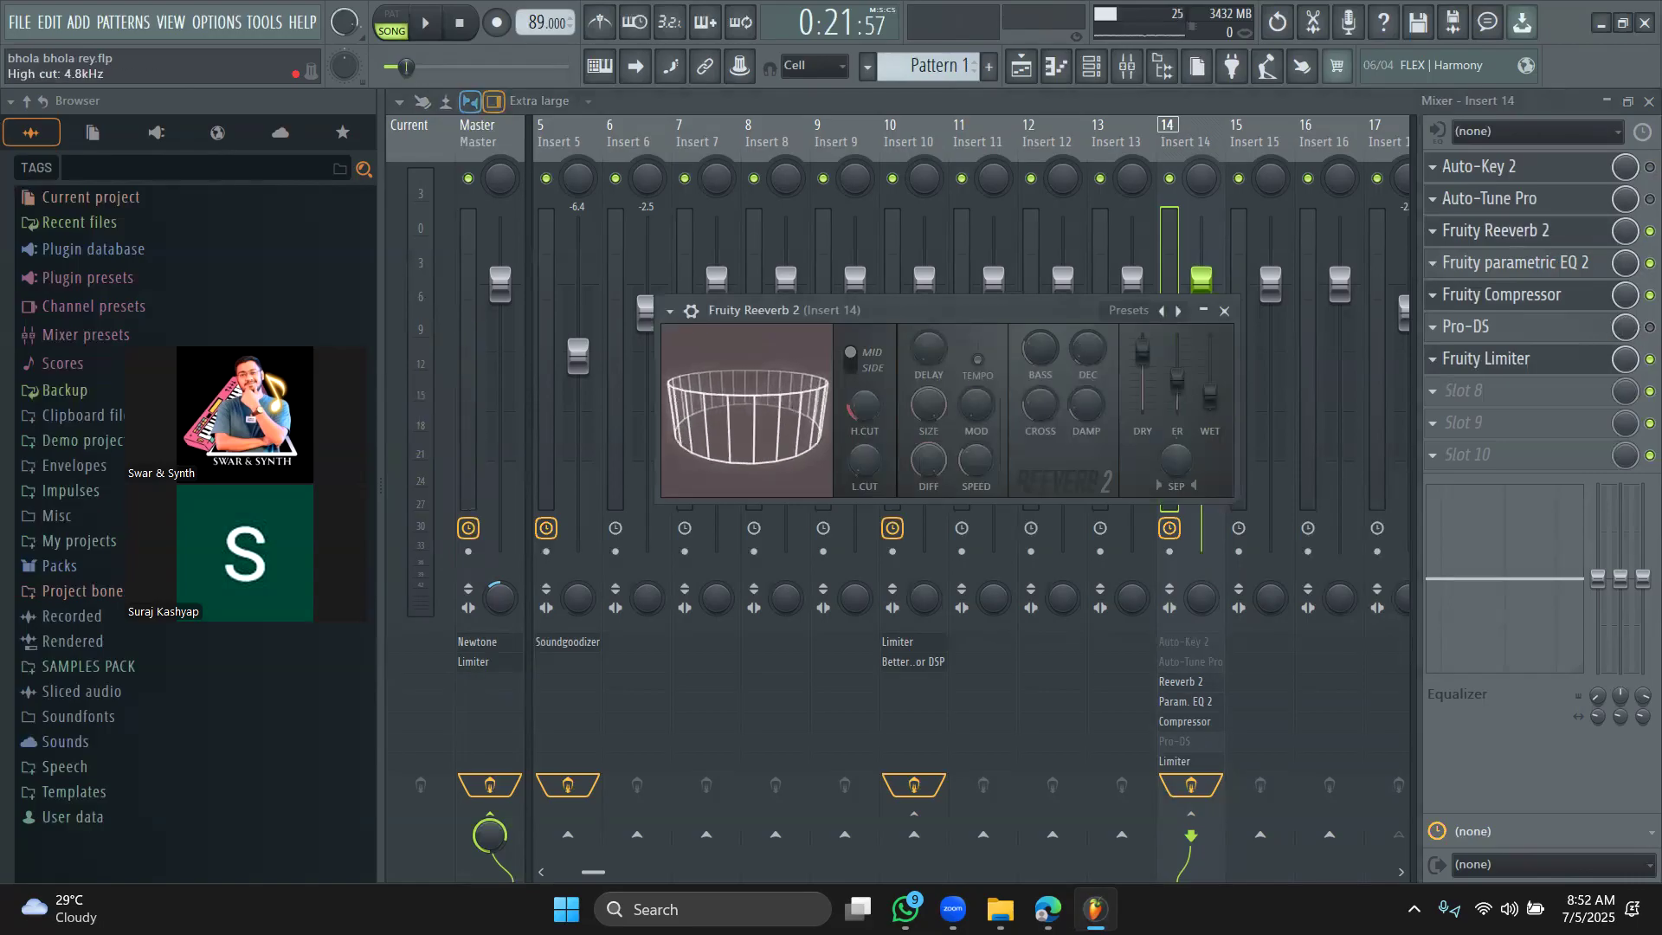
right_click(941, 409)
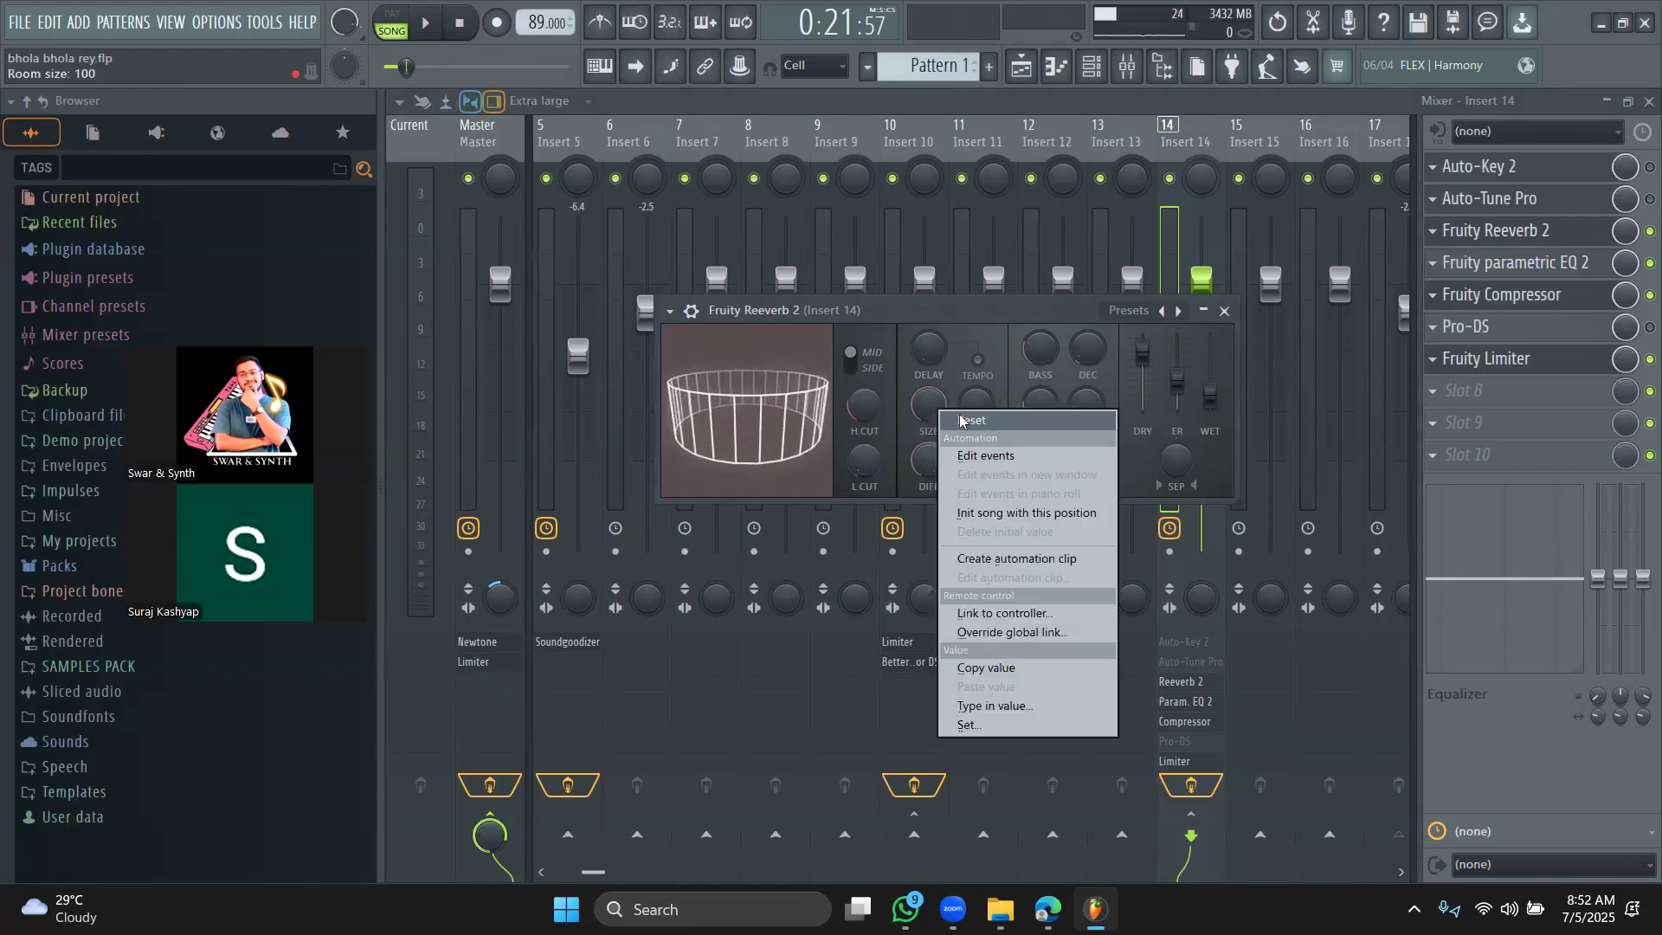
left_click(959, 418)
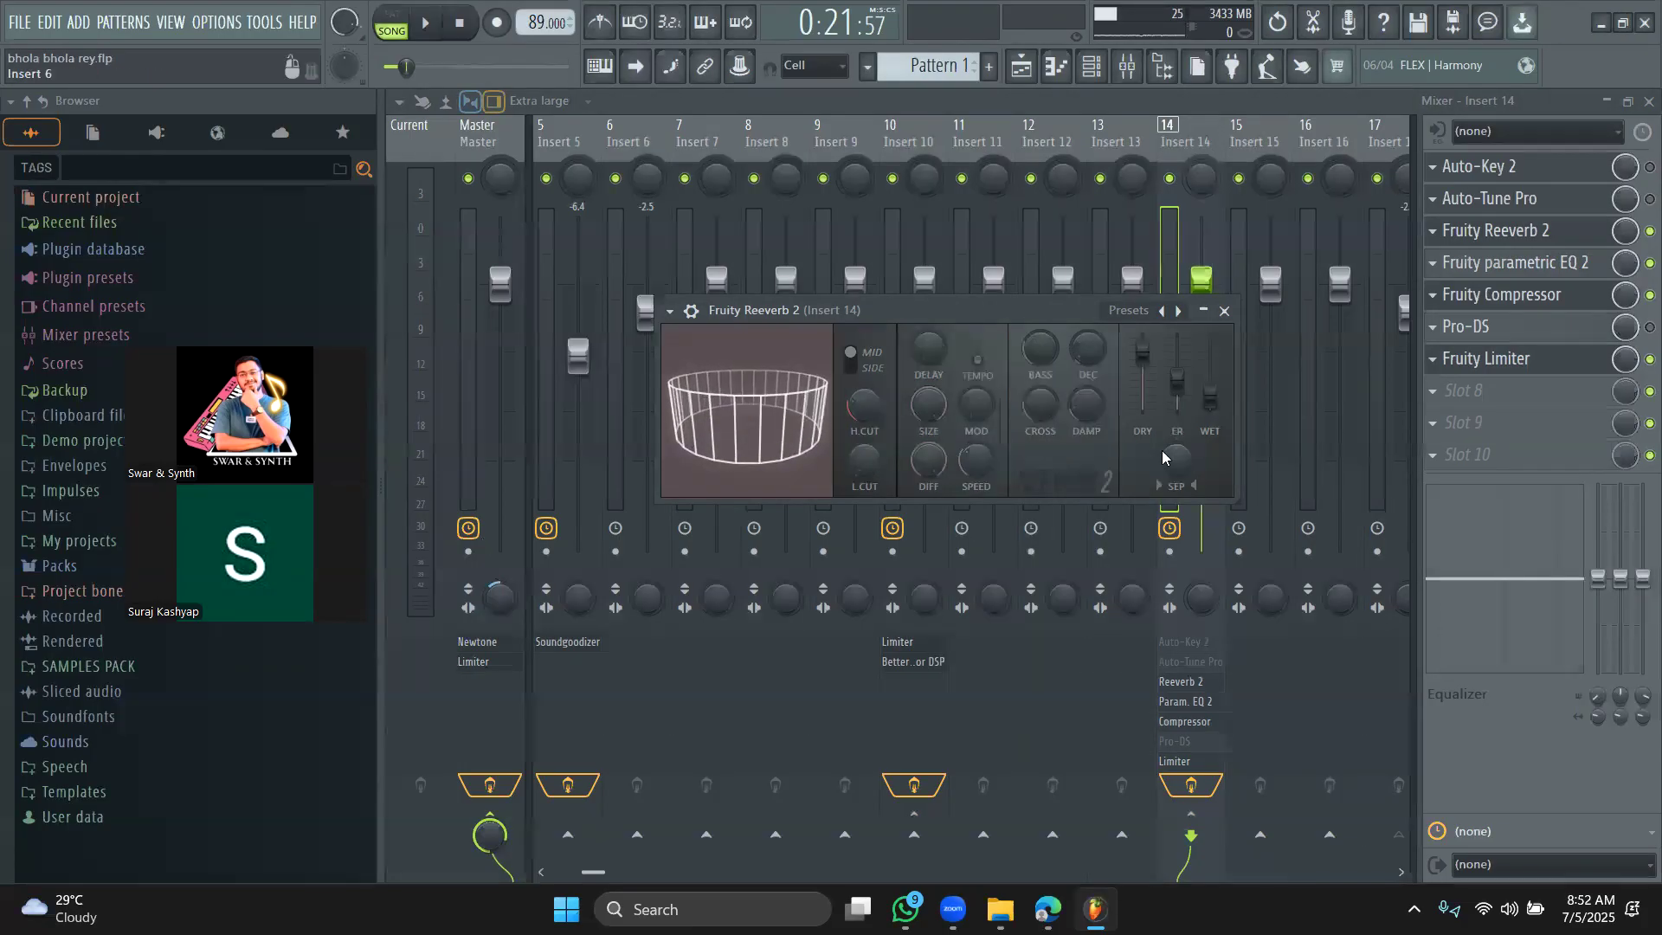
left_click_drag(1210, 409, 1209, 393)
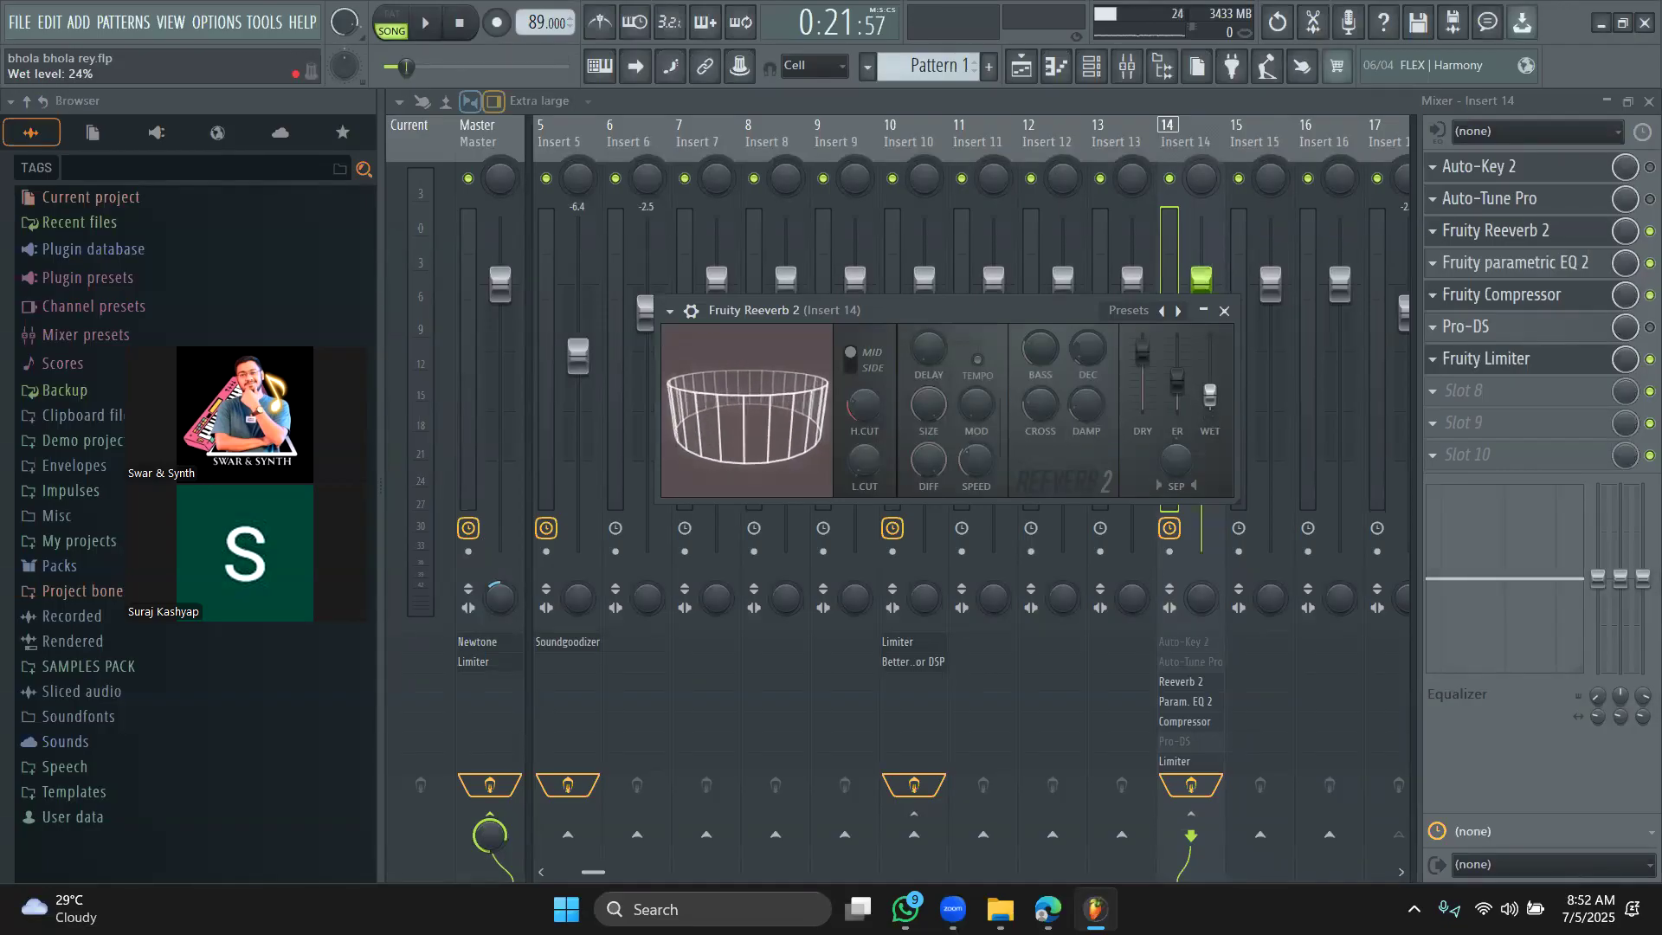
key("space")
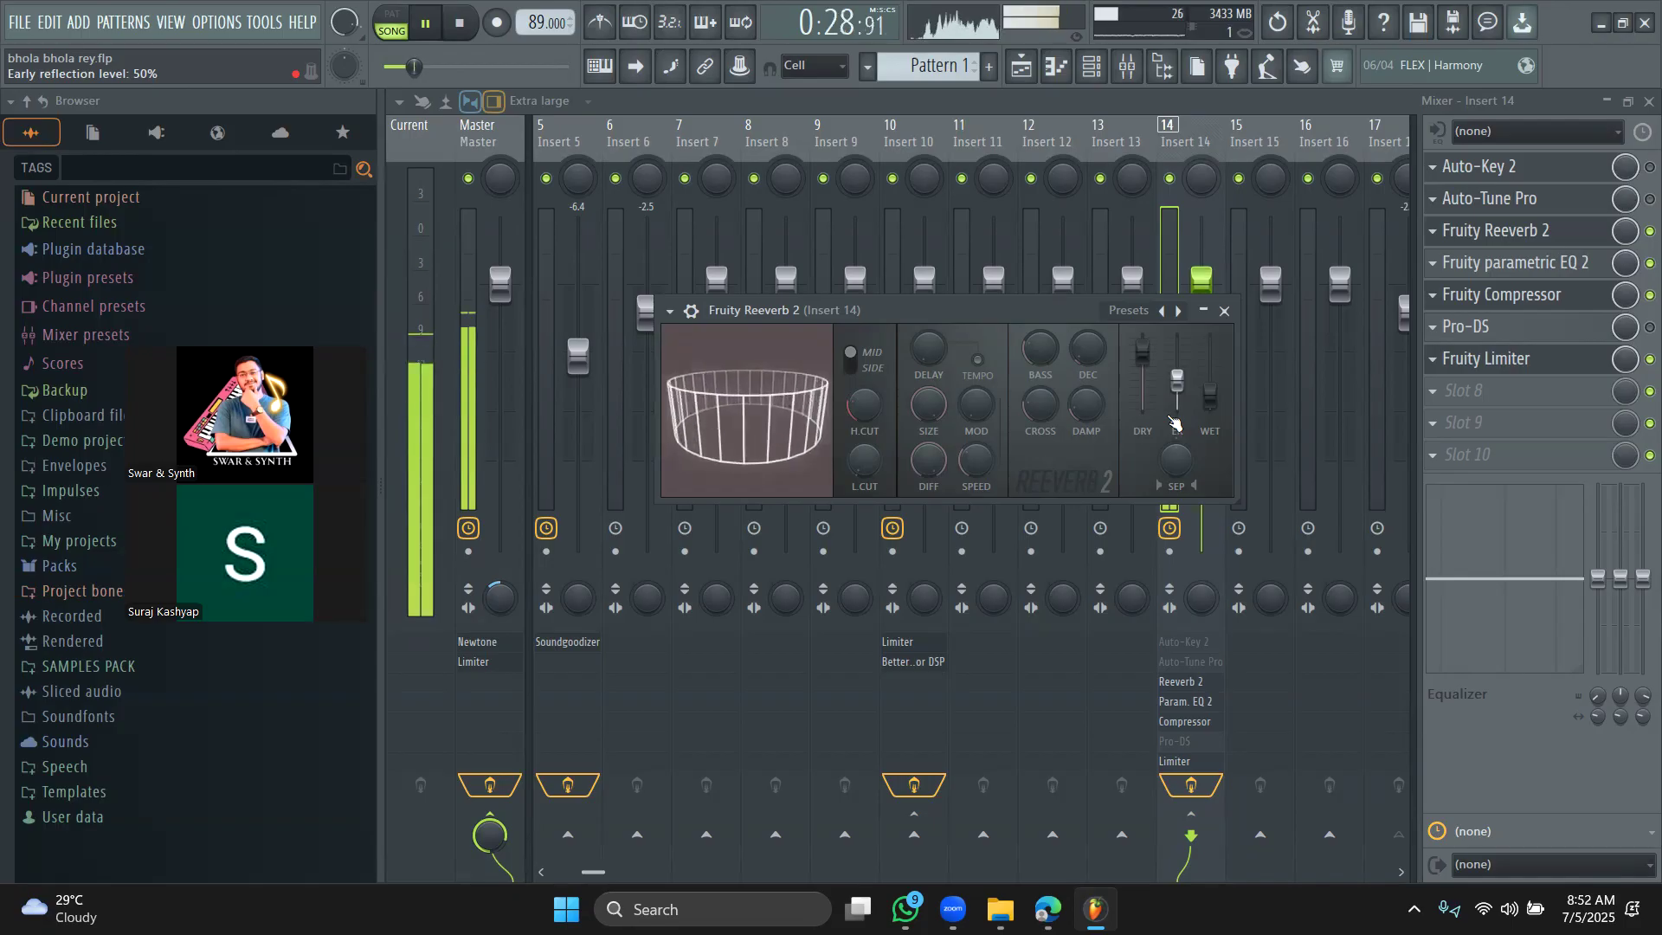
left_click(1527, 229)
key("space")
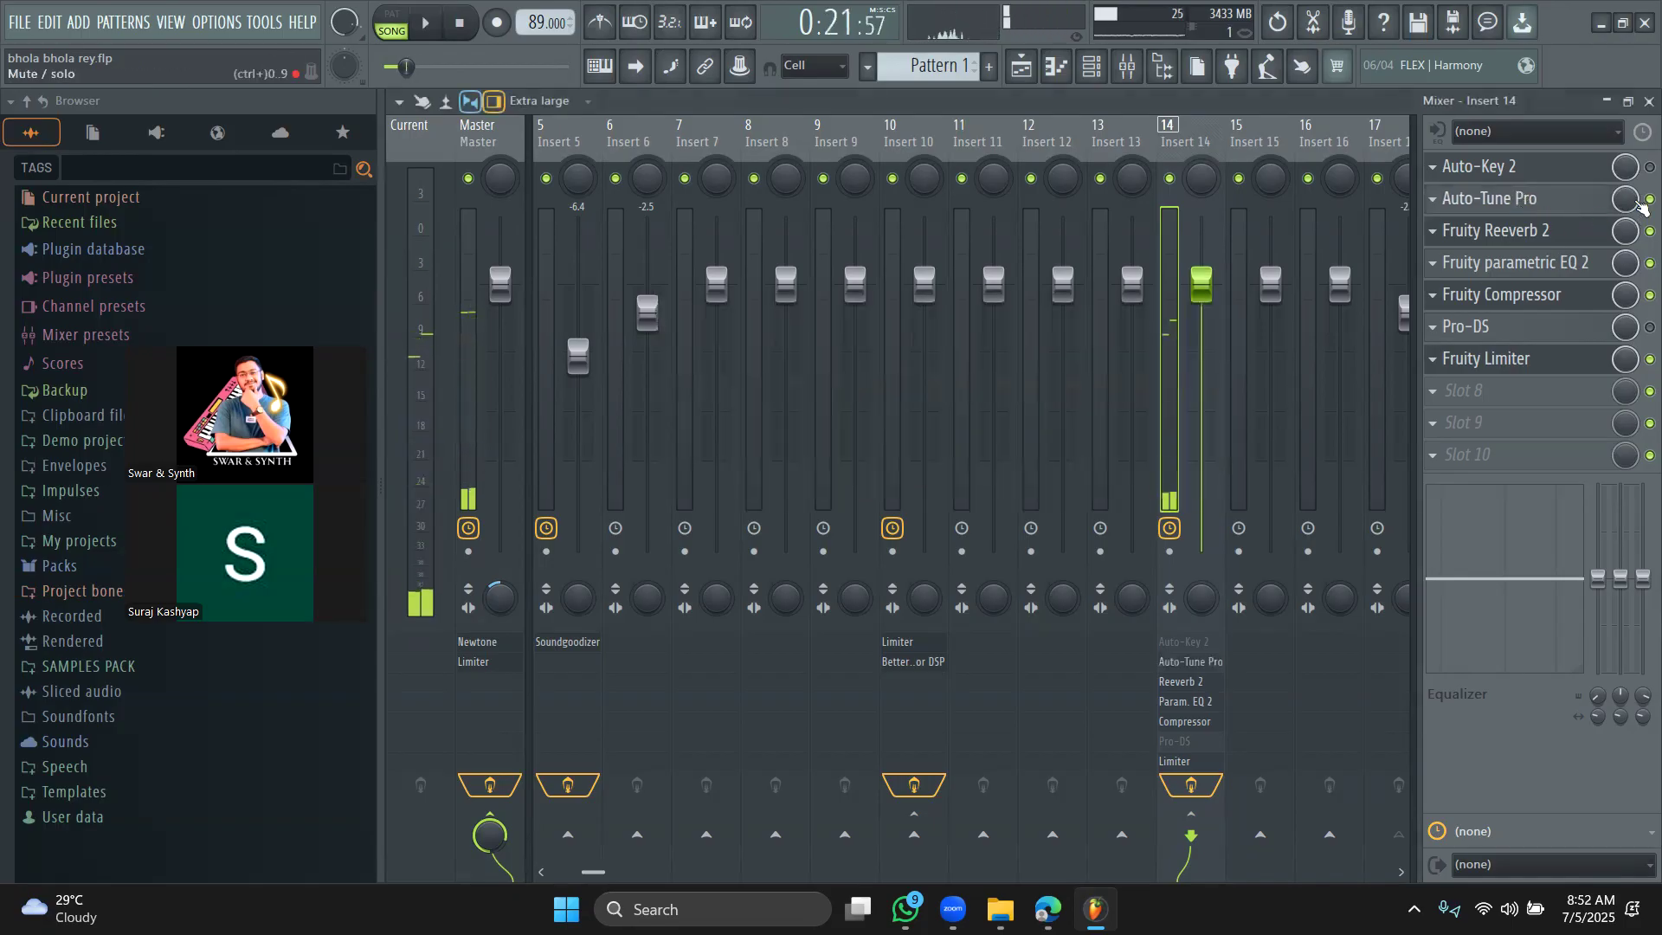
Step: Enable and open Auto-Tune Pro on Insert 14, reposition its window, and look through the key choices, keeping G#
left_click(1571, 200)
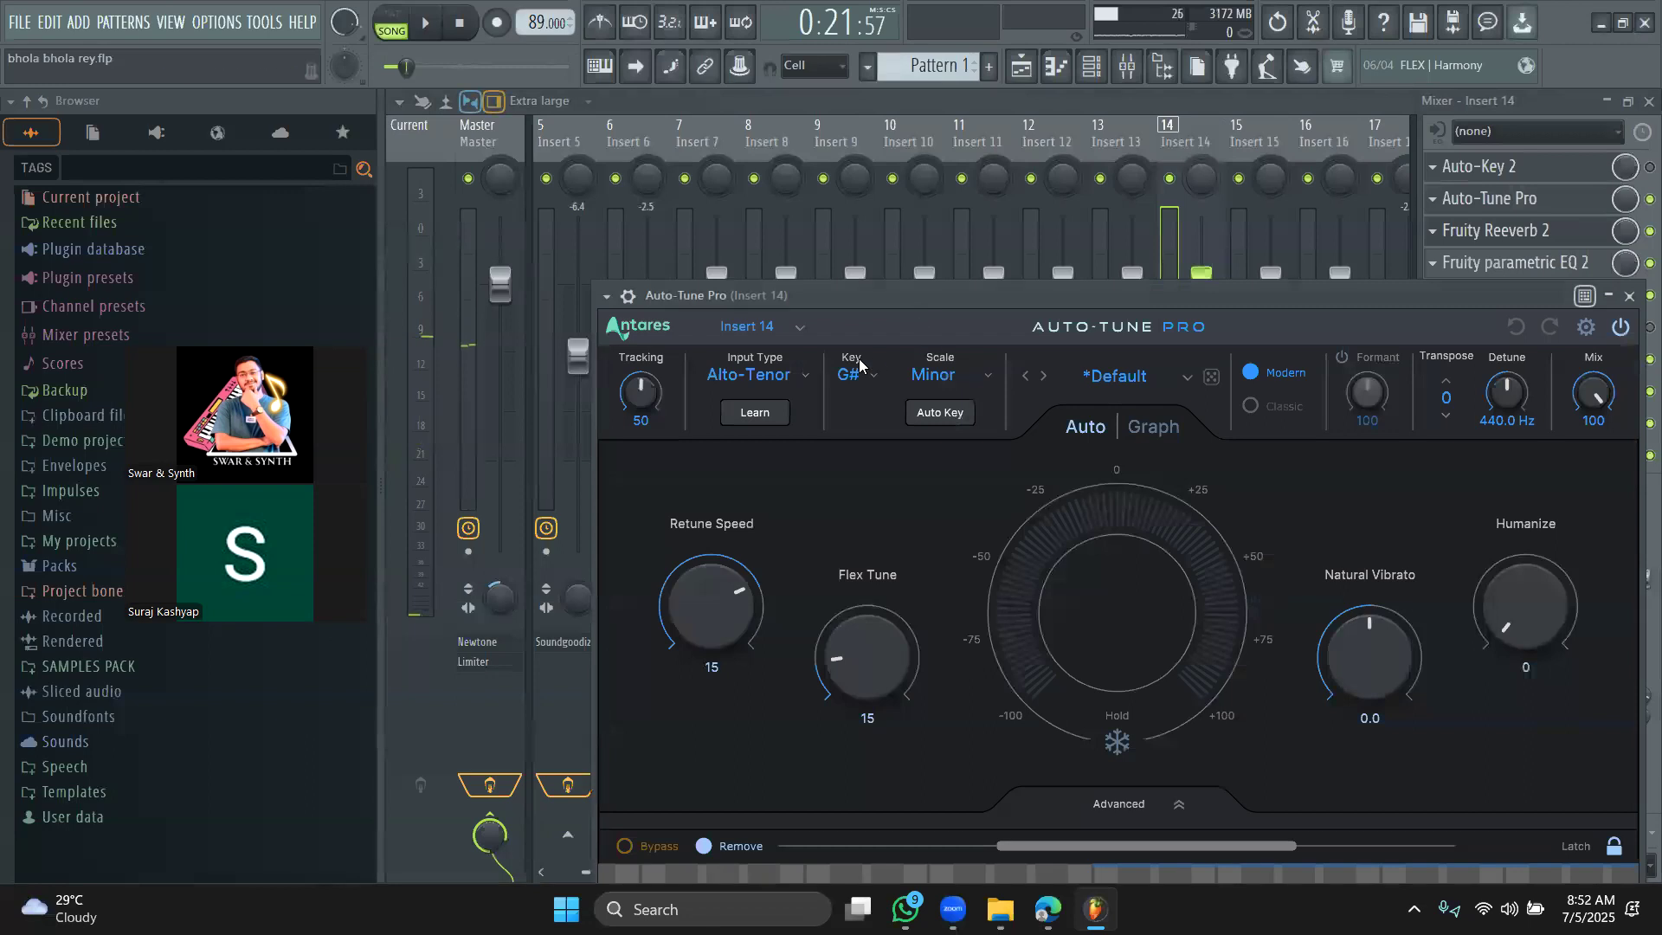
left_click_drag(897, 303, 769, 253)
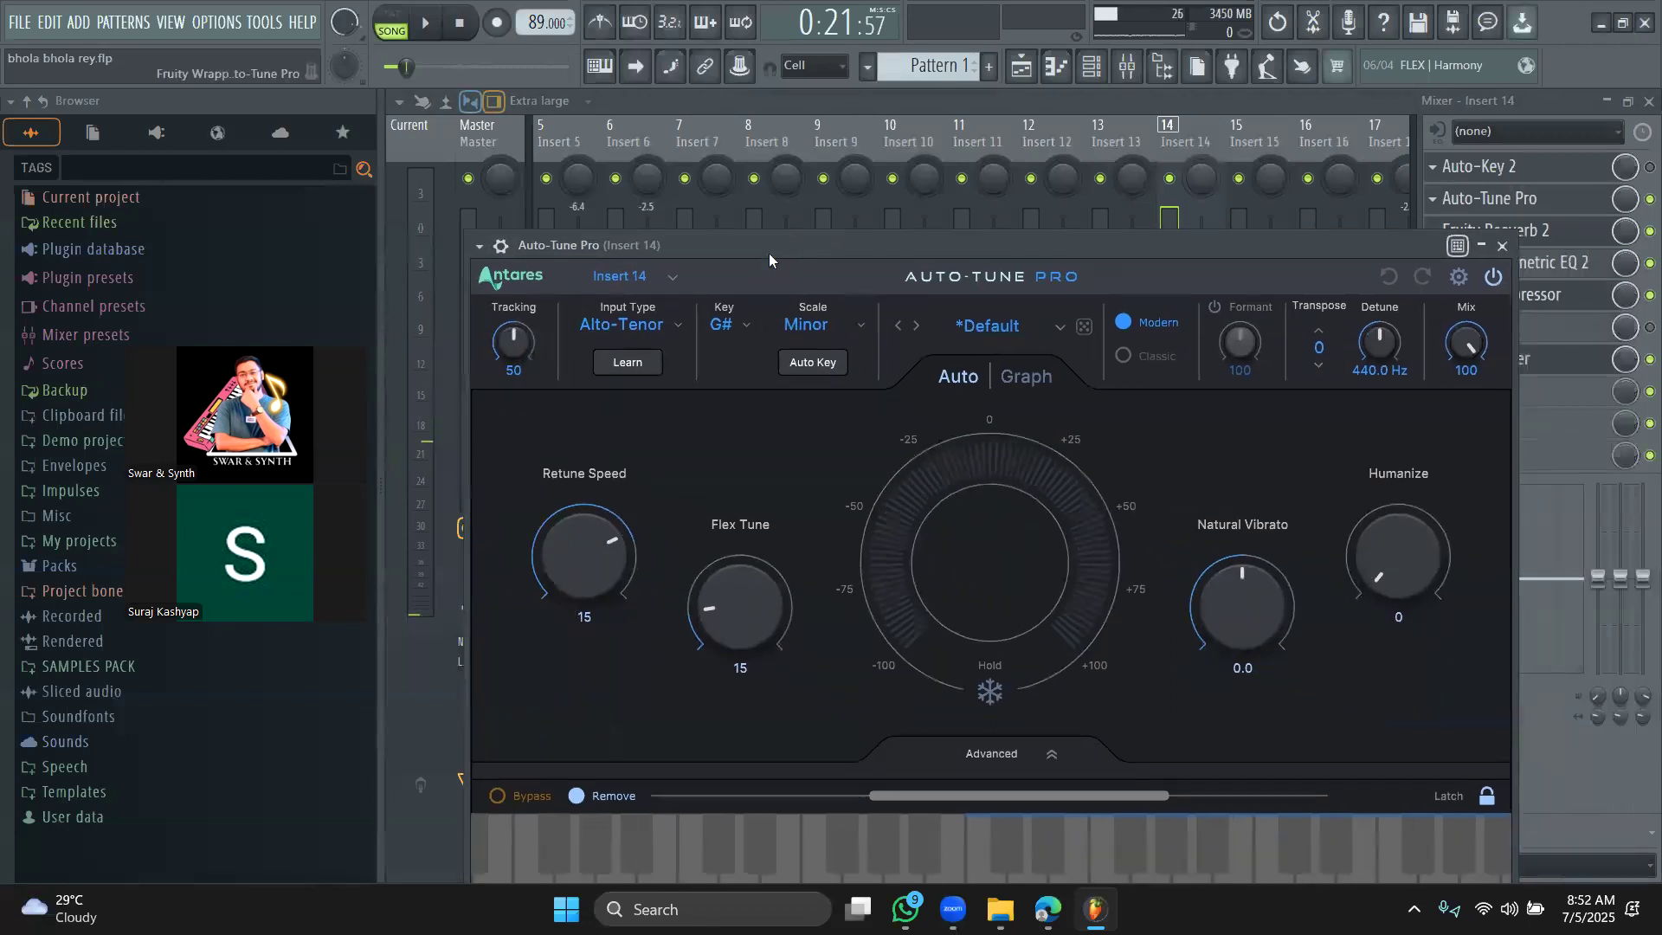
left_click(726, 330)
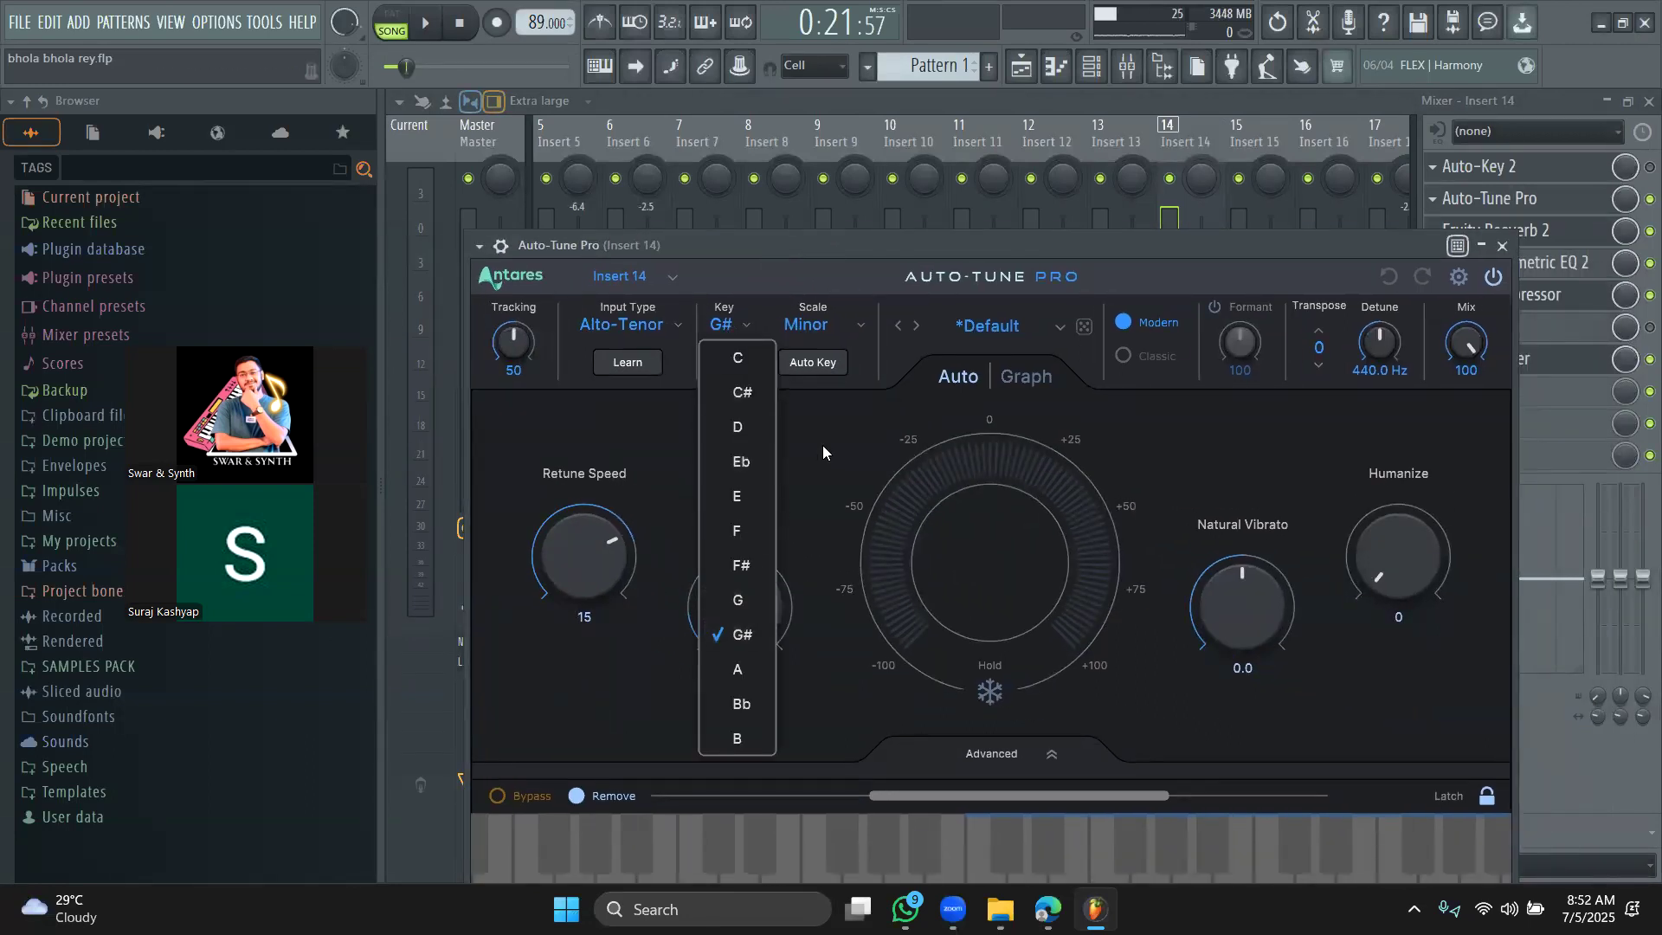
left_click(823, 447)
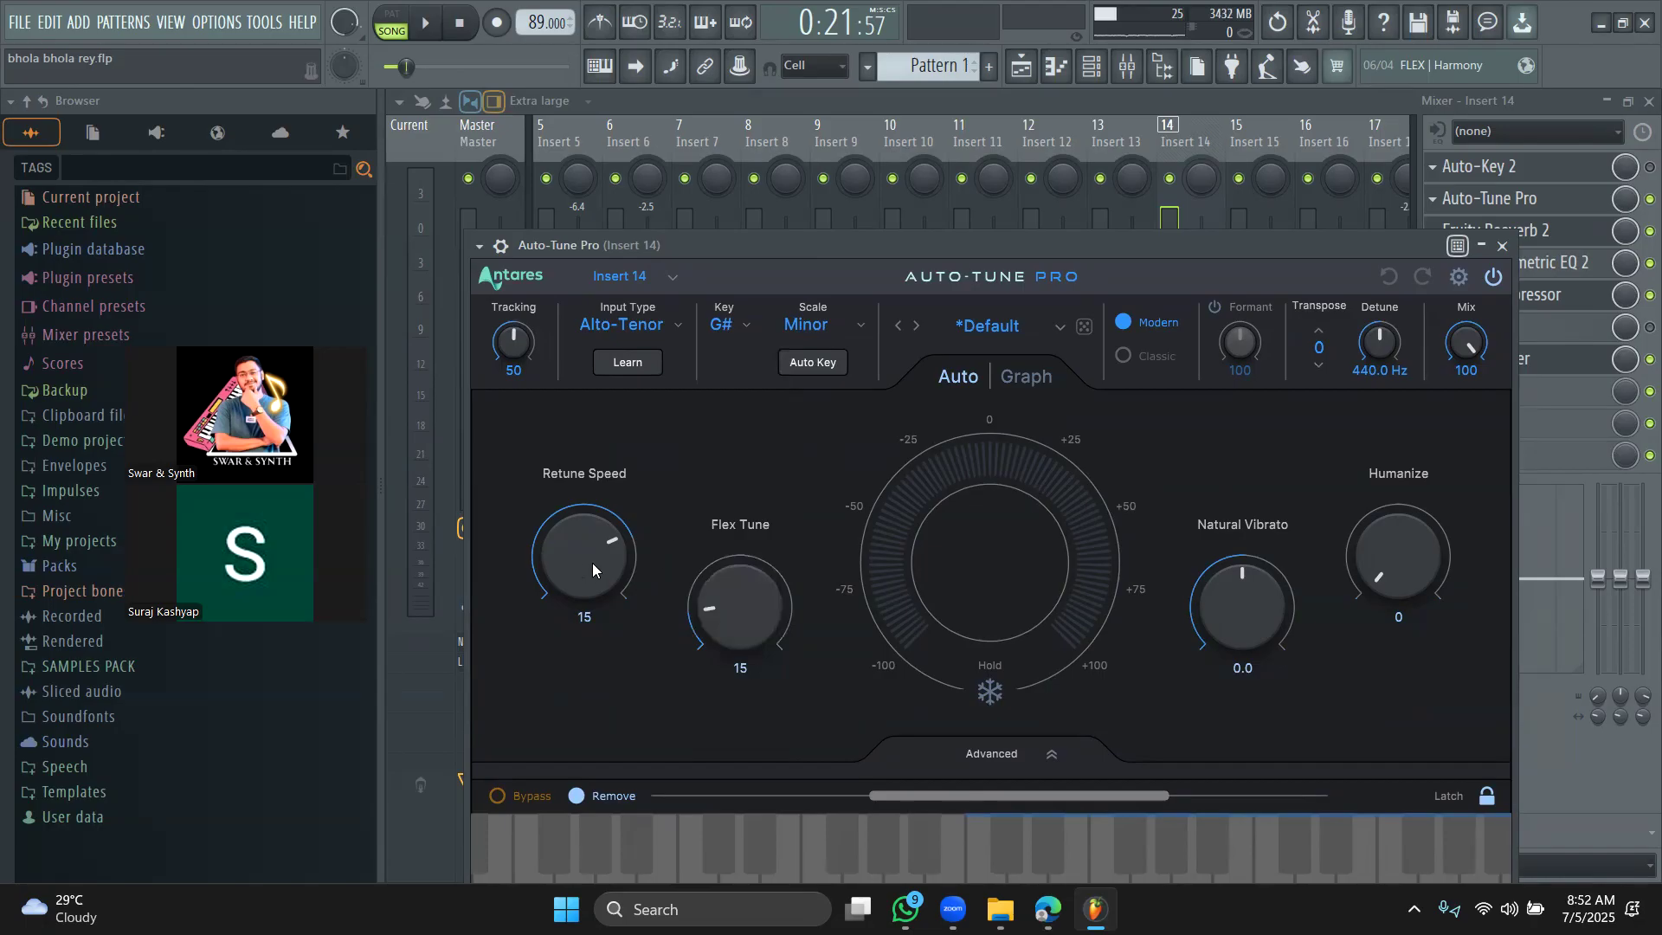
Step: Reduce Auto-Tune Pro's Retune Speed to 10 and then 0 while starting vocal playback
scroll(592, 546, "down", 3)
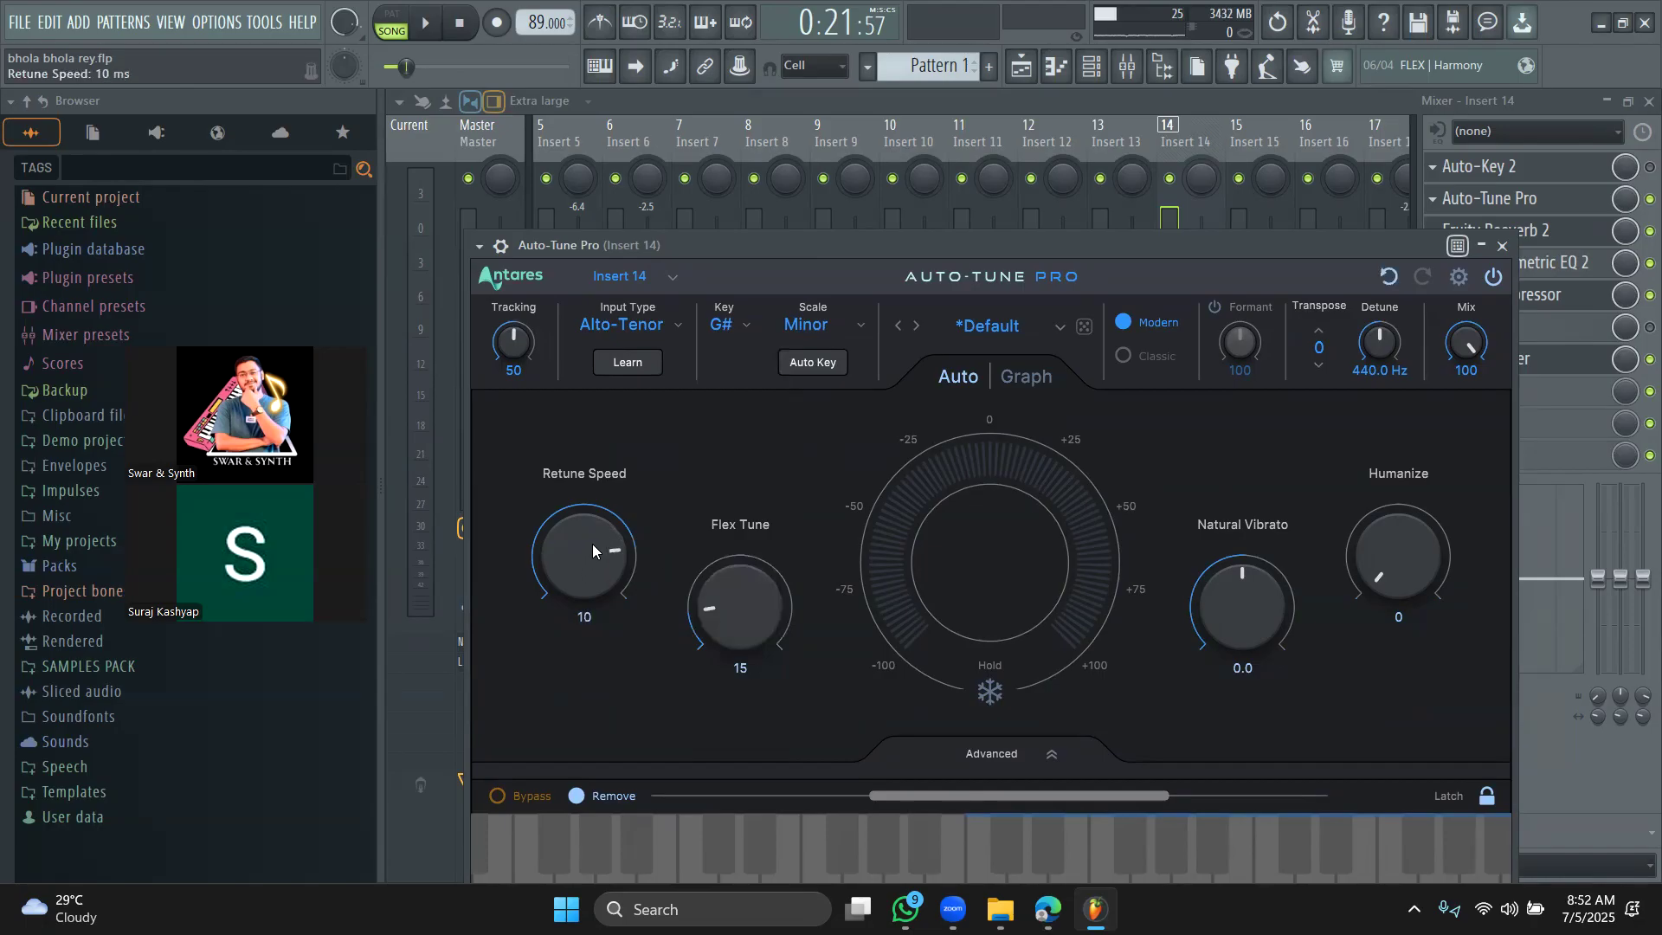
left_click(442, 35)
scroll(584, 545, "down", 2)
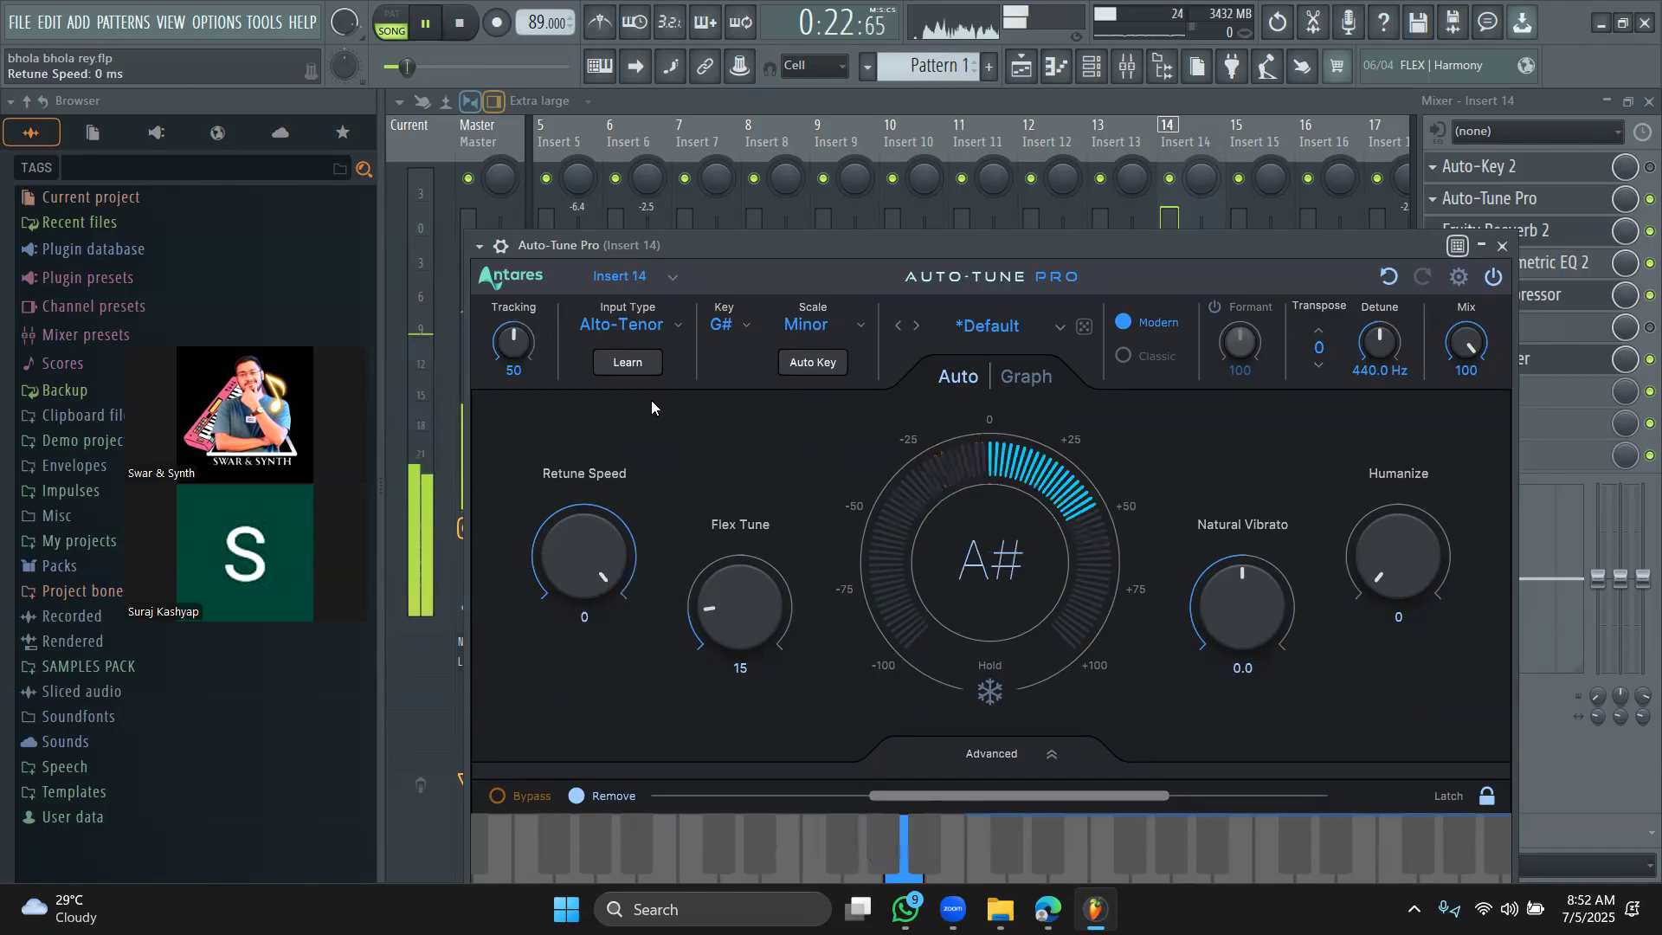
Step: Try Flex Tune at 0 on the playing vocal, stop playback, and restore Flex Tune to 15
left_click_drag(736, 632, 713, 708)
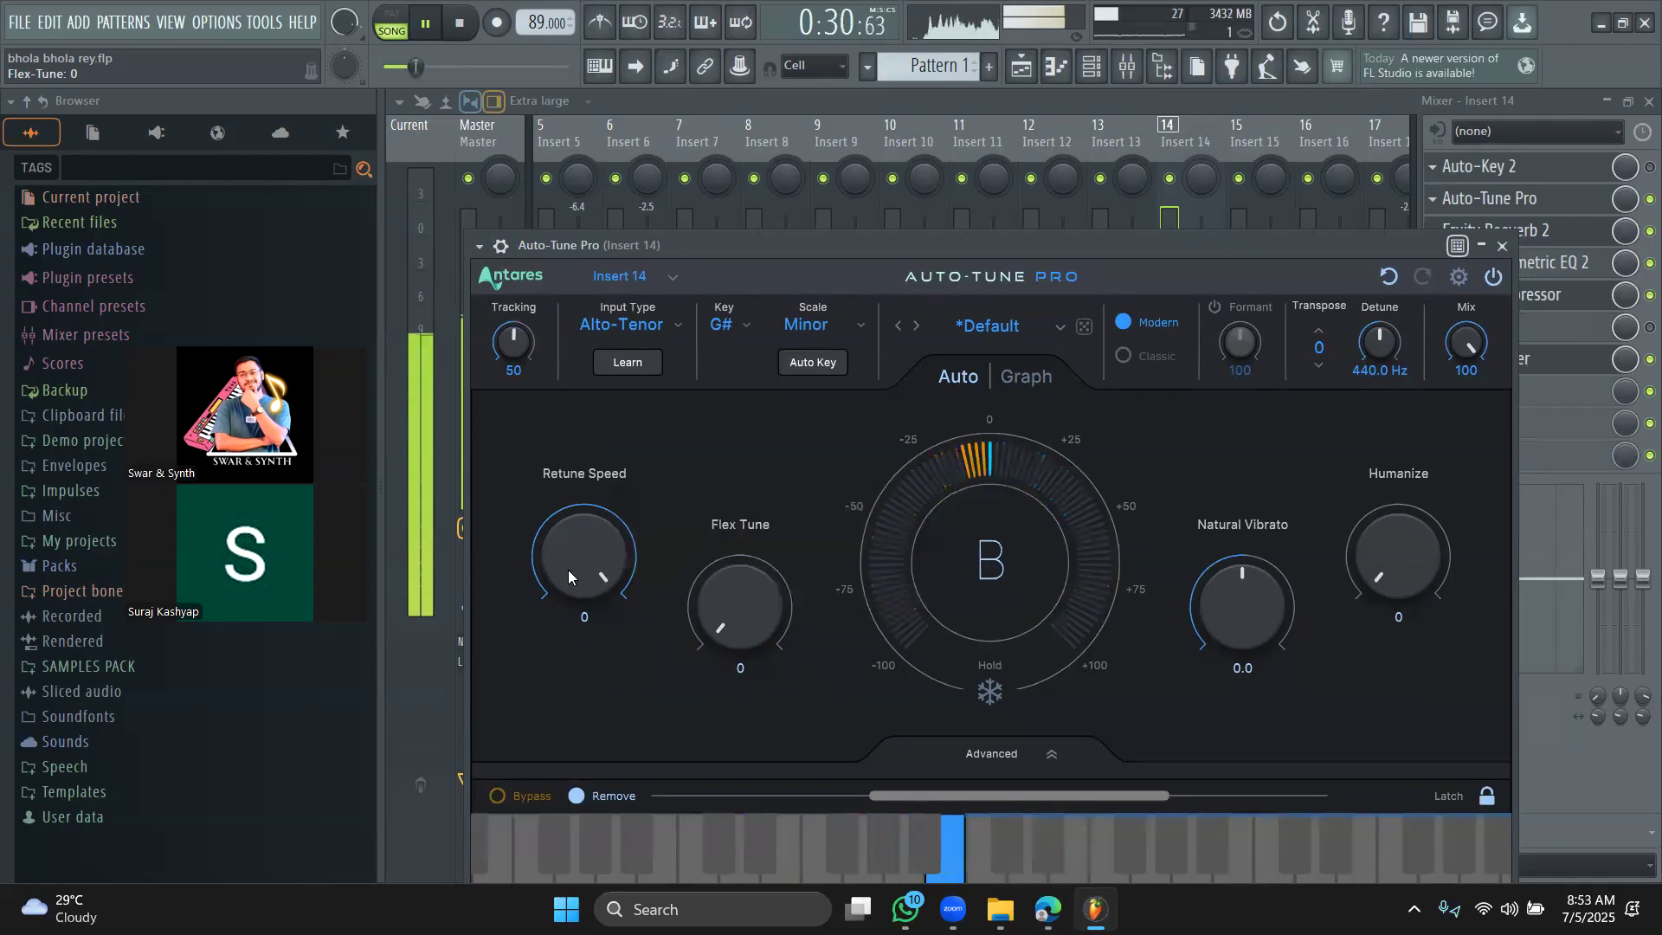
key("space")
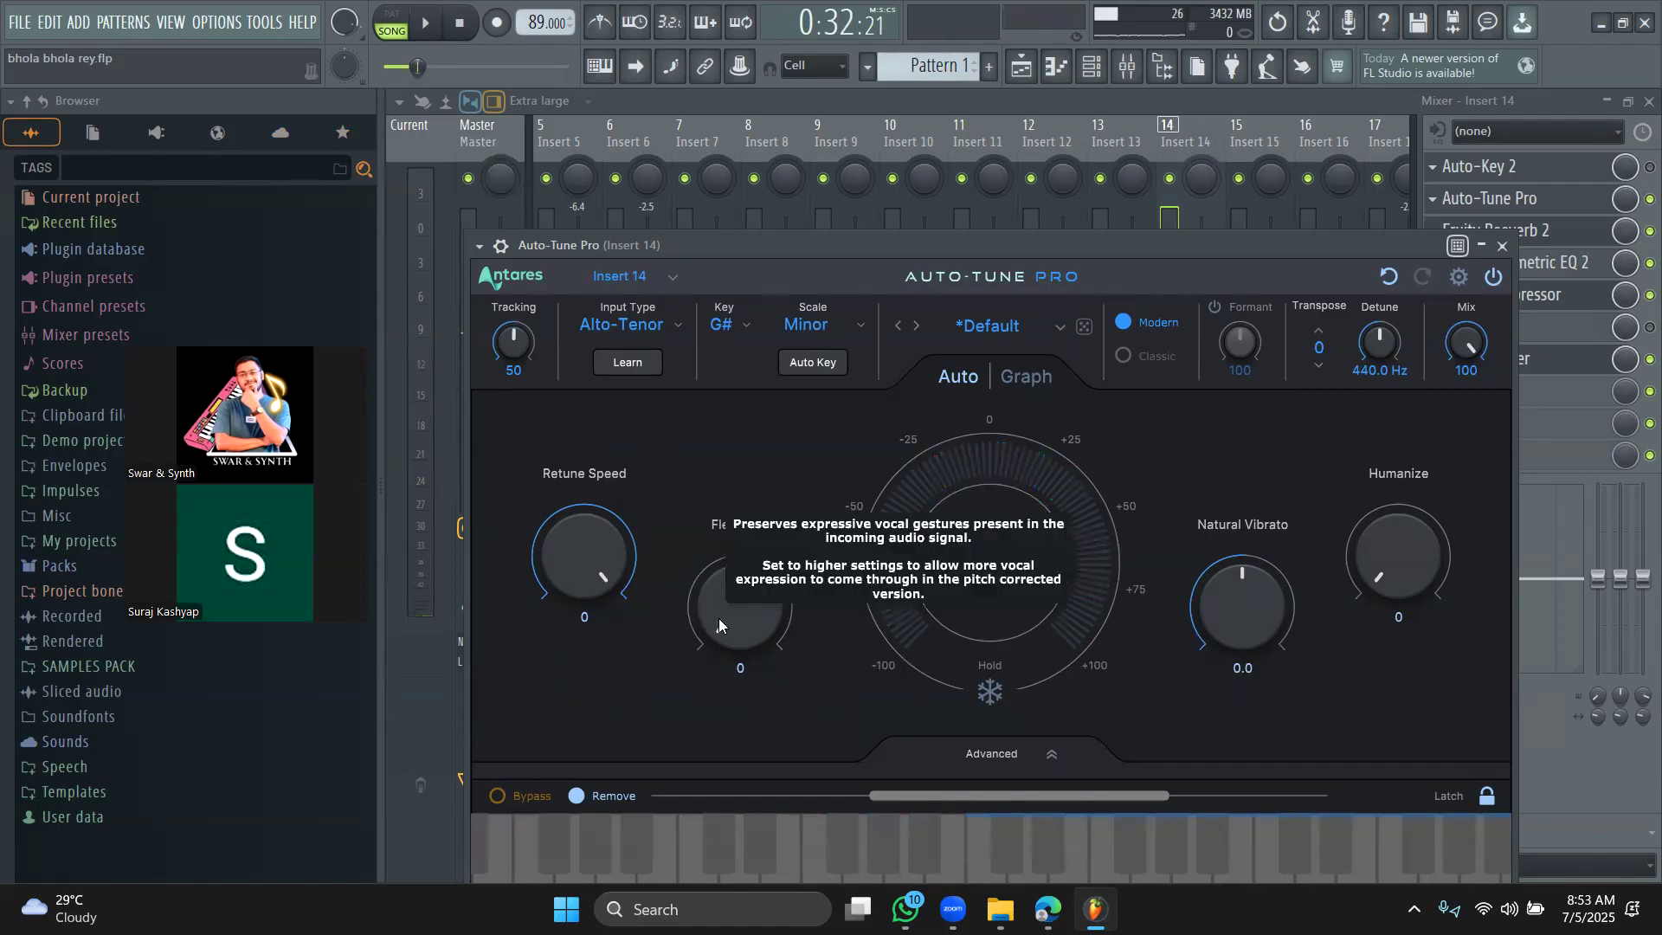
left_click_drag(729, 622, 739, 588)
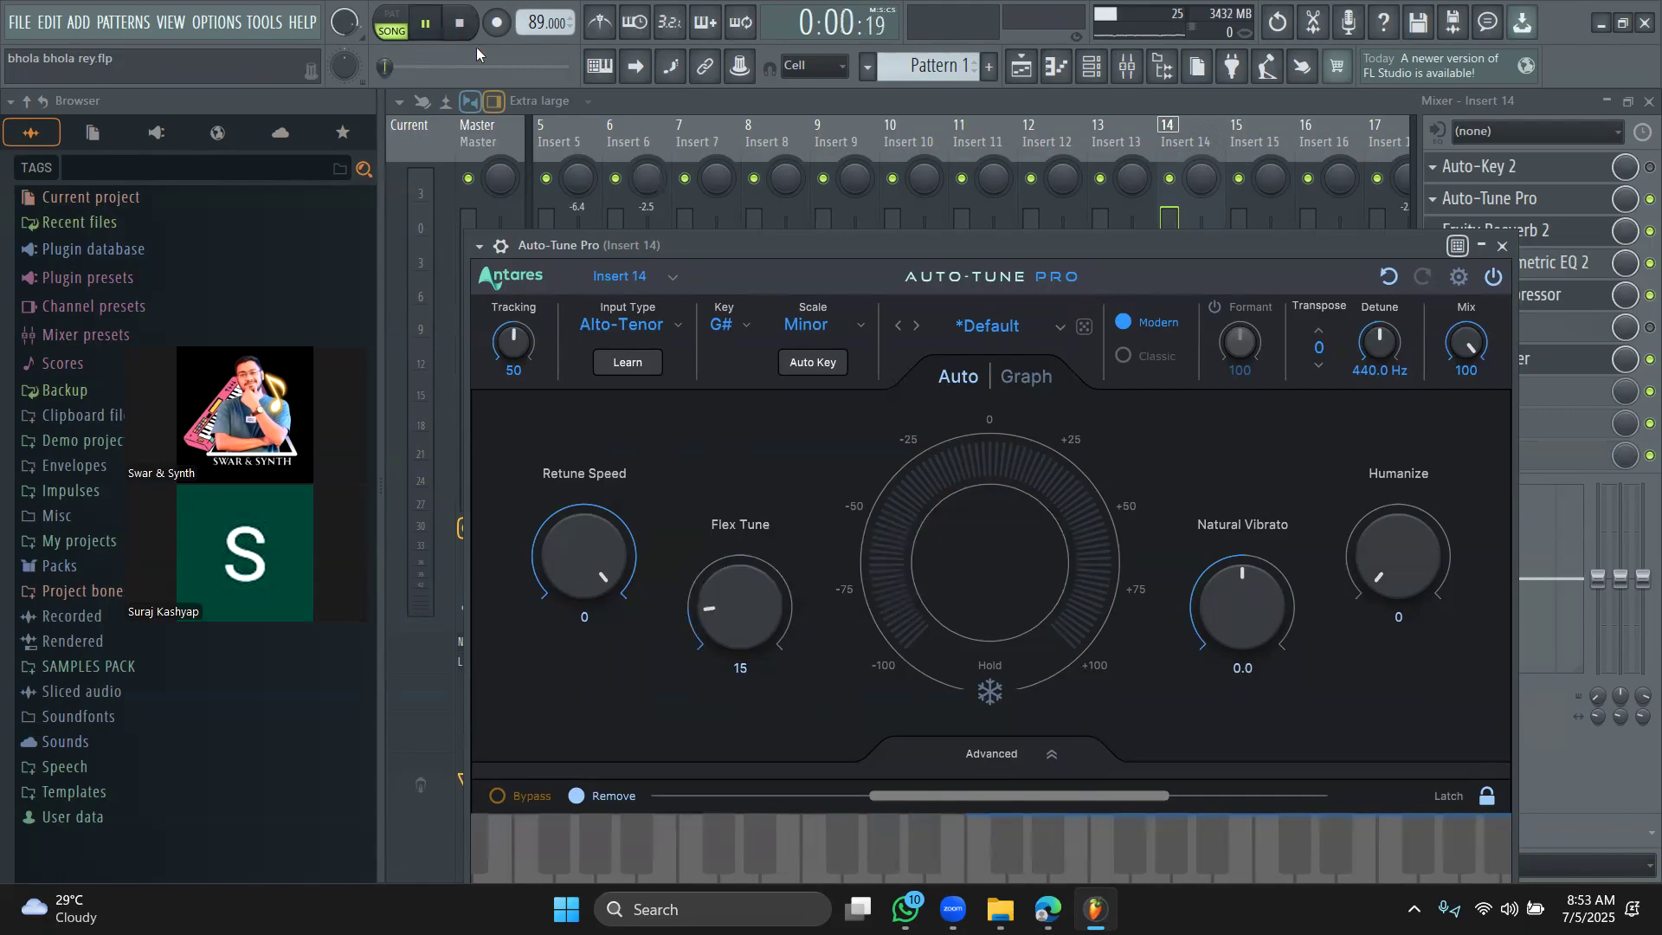
Step: Play the vocal from bar 9 through Auto-Tune Pro, pause it, and set Retune Speed to 10
left_click(1022, 80)
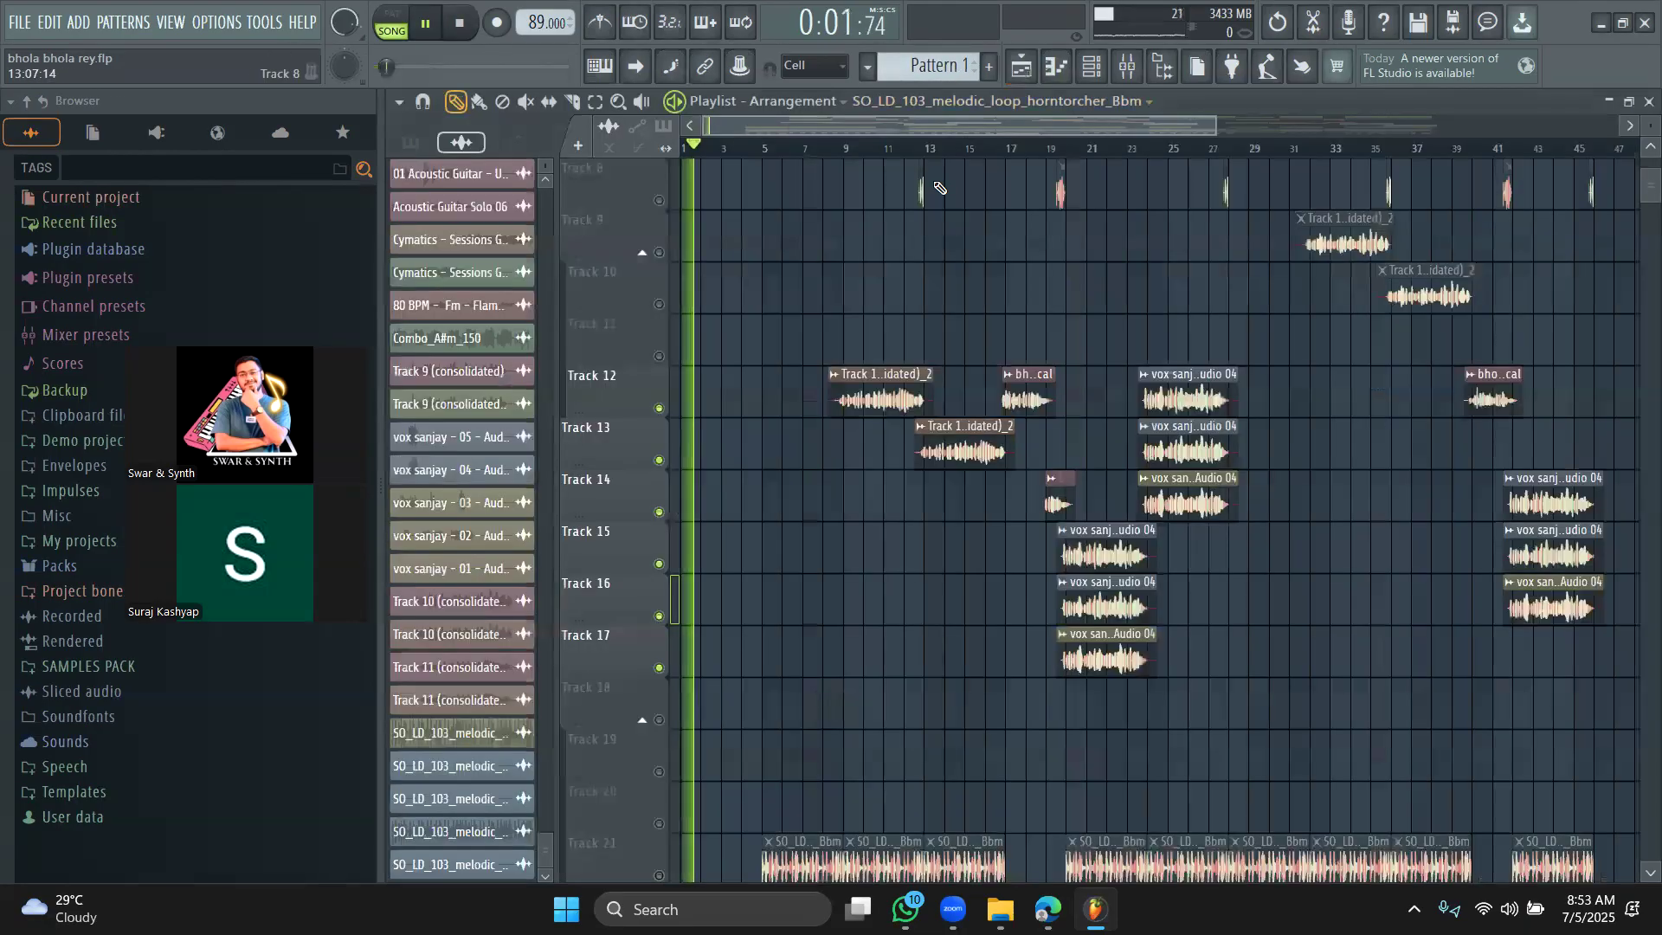
left_click(850, 147)
left_click(1130, 69)
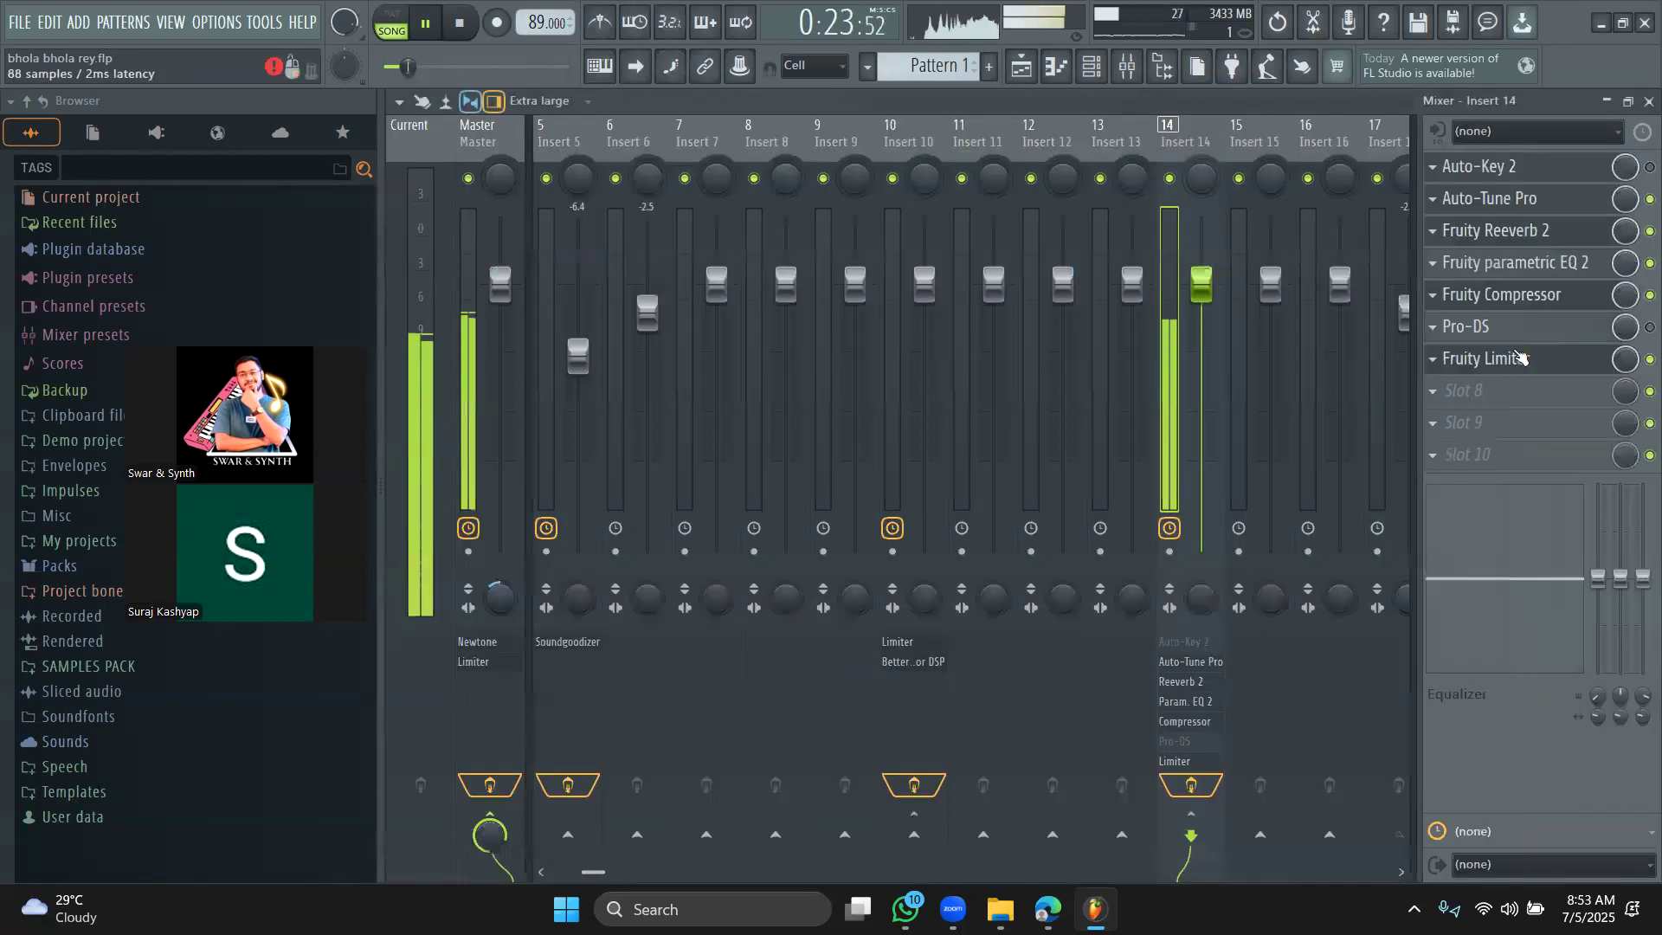
left_click(1489, 199)
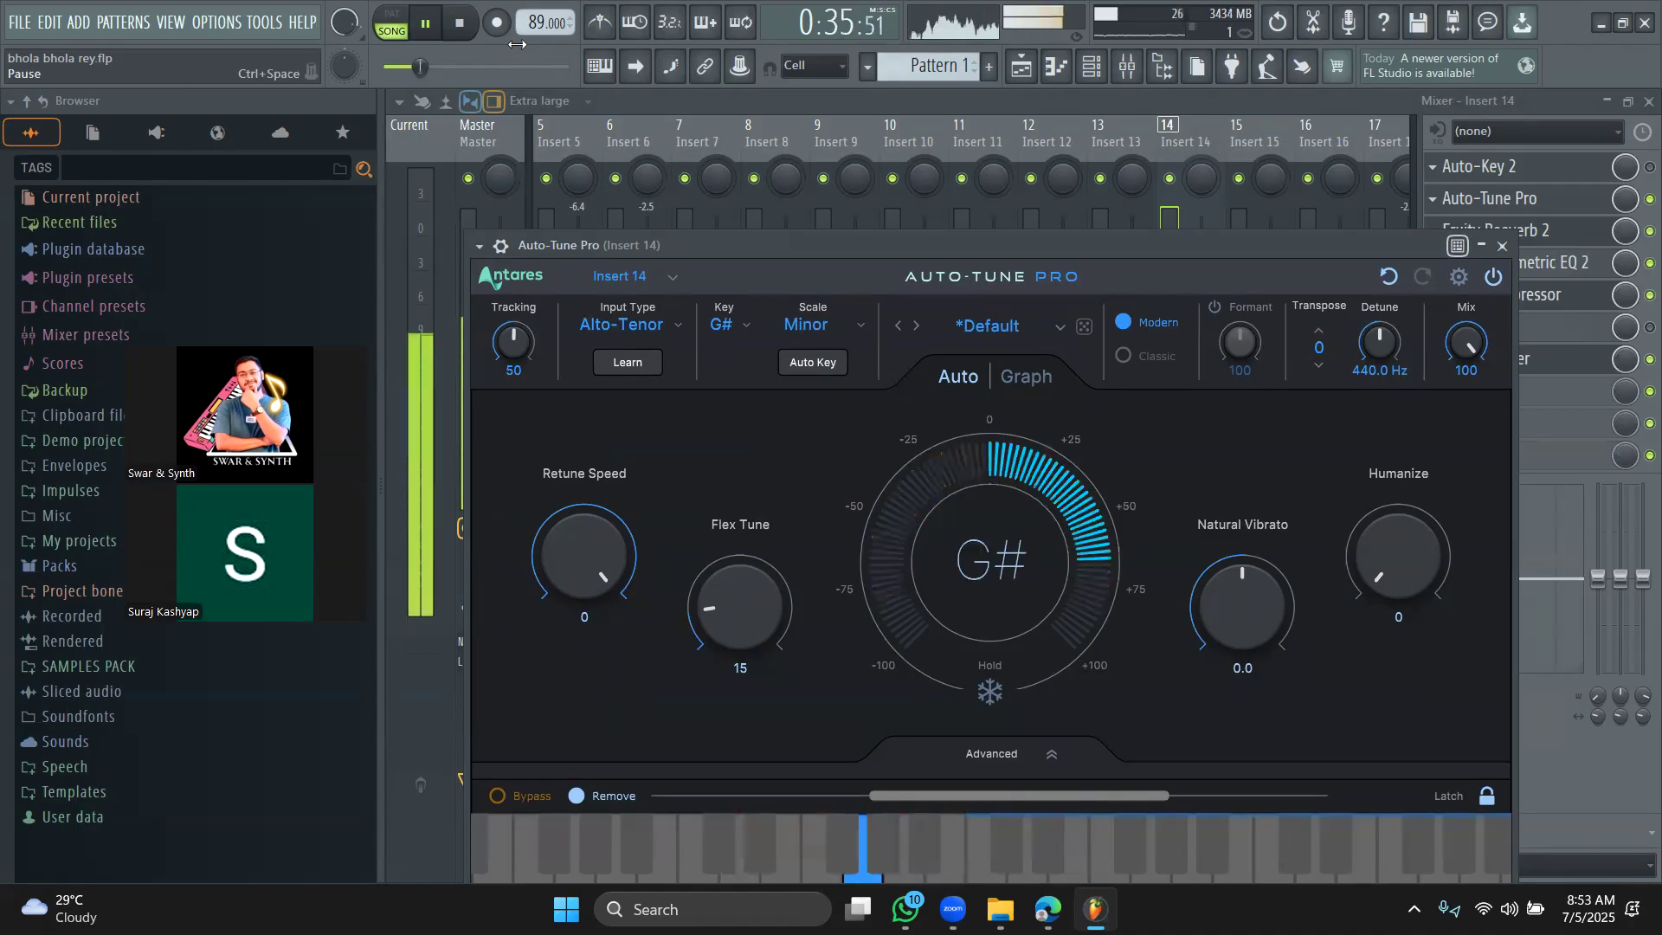
left_click(425, 24)
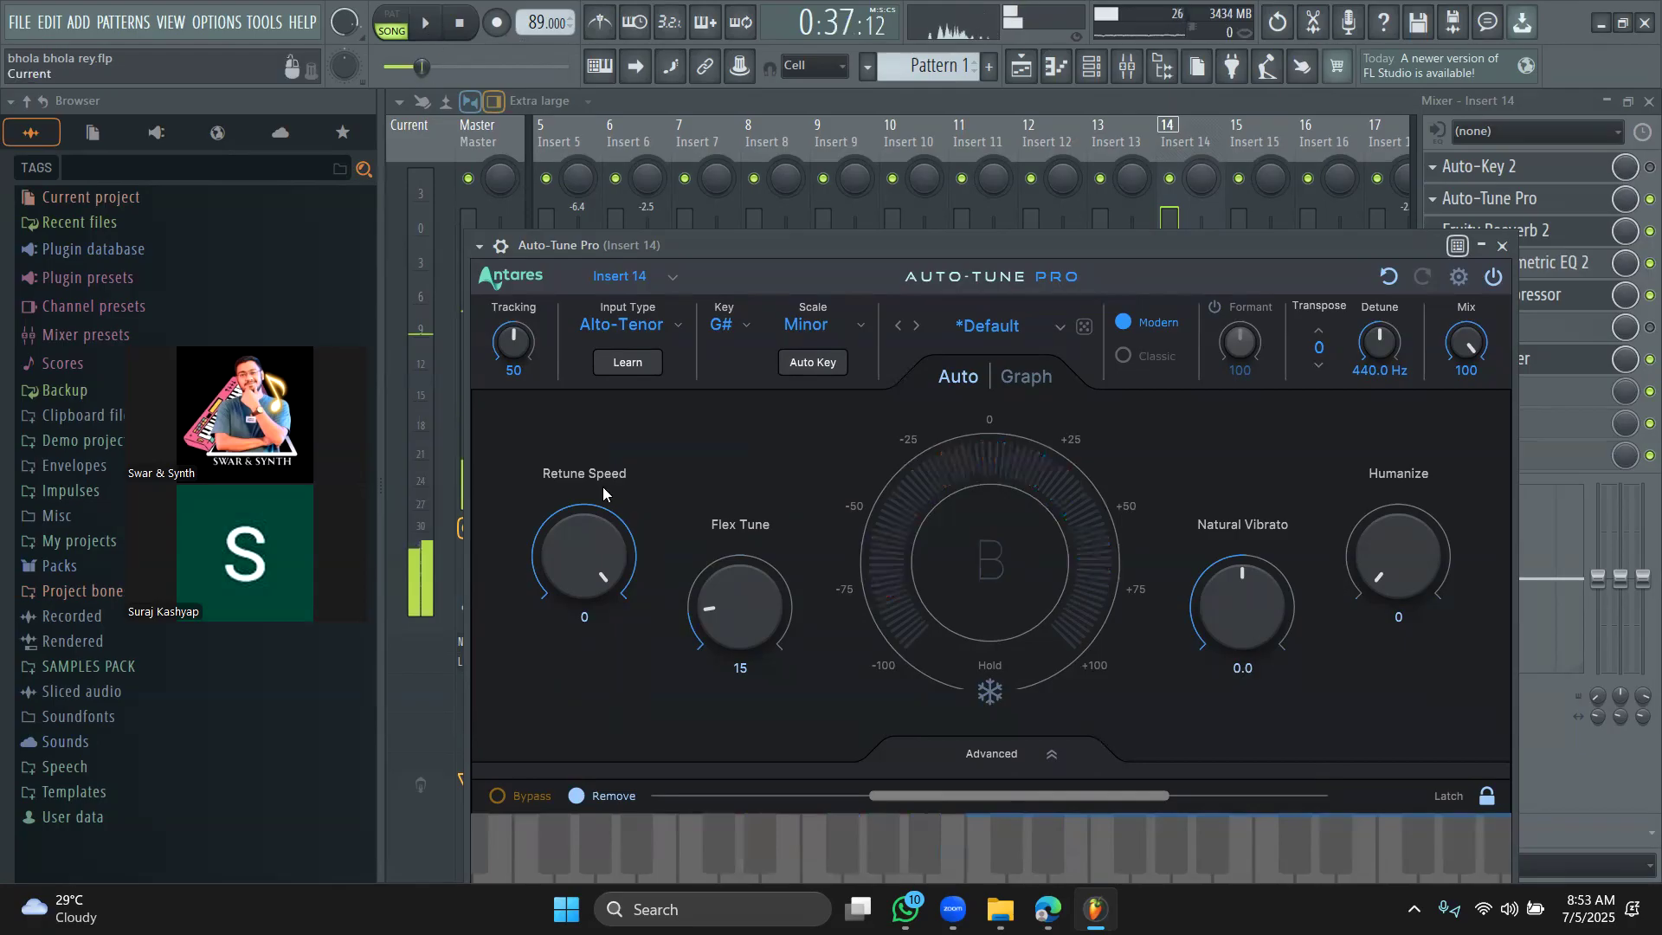
scroll(623, 623, "up", 5)
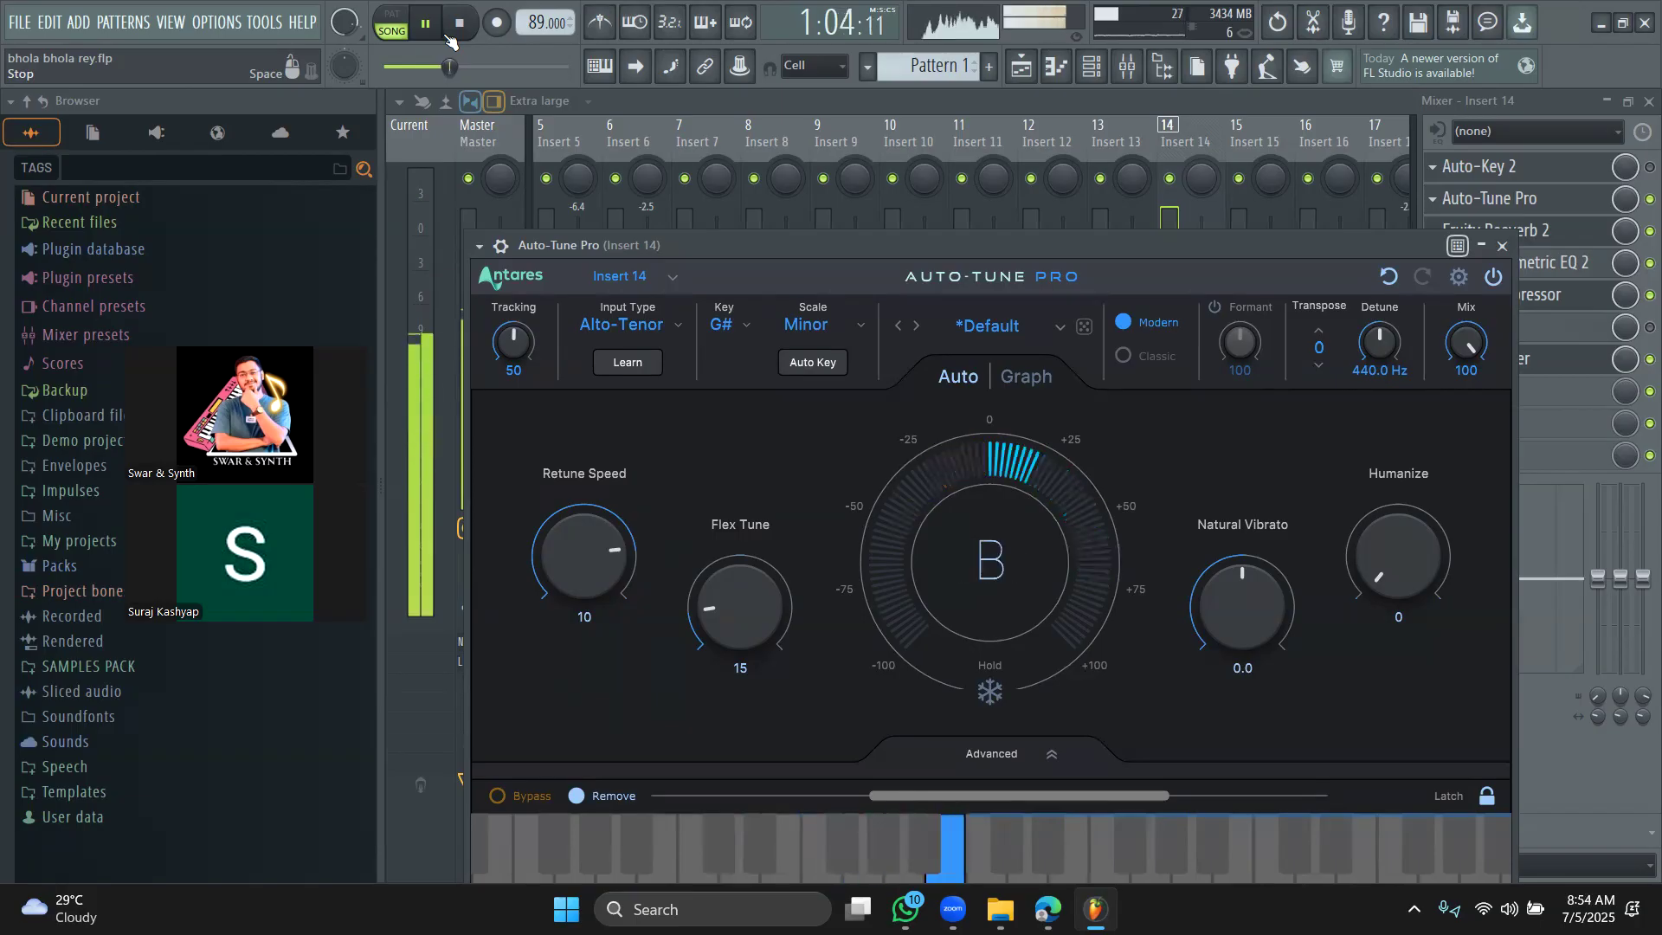
Step: Stop playback, move the playlist position to bar 20, and mute Track 16
left_click(1018, 69)
key("space")
scroll(1107, 249, "down", 1)
left_click(1079, 156)
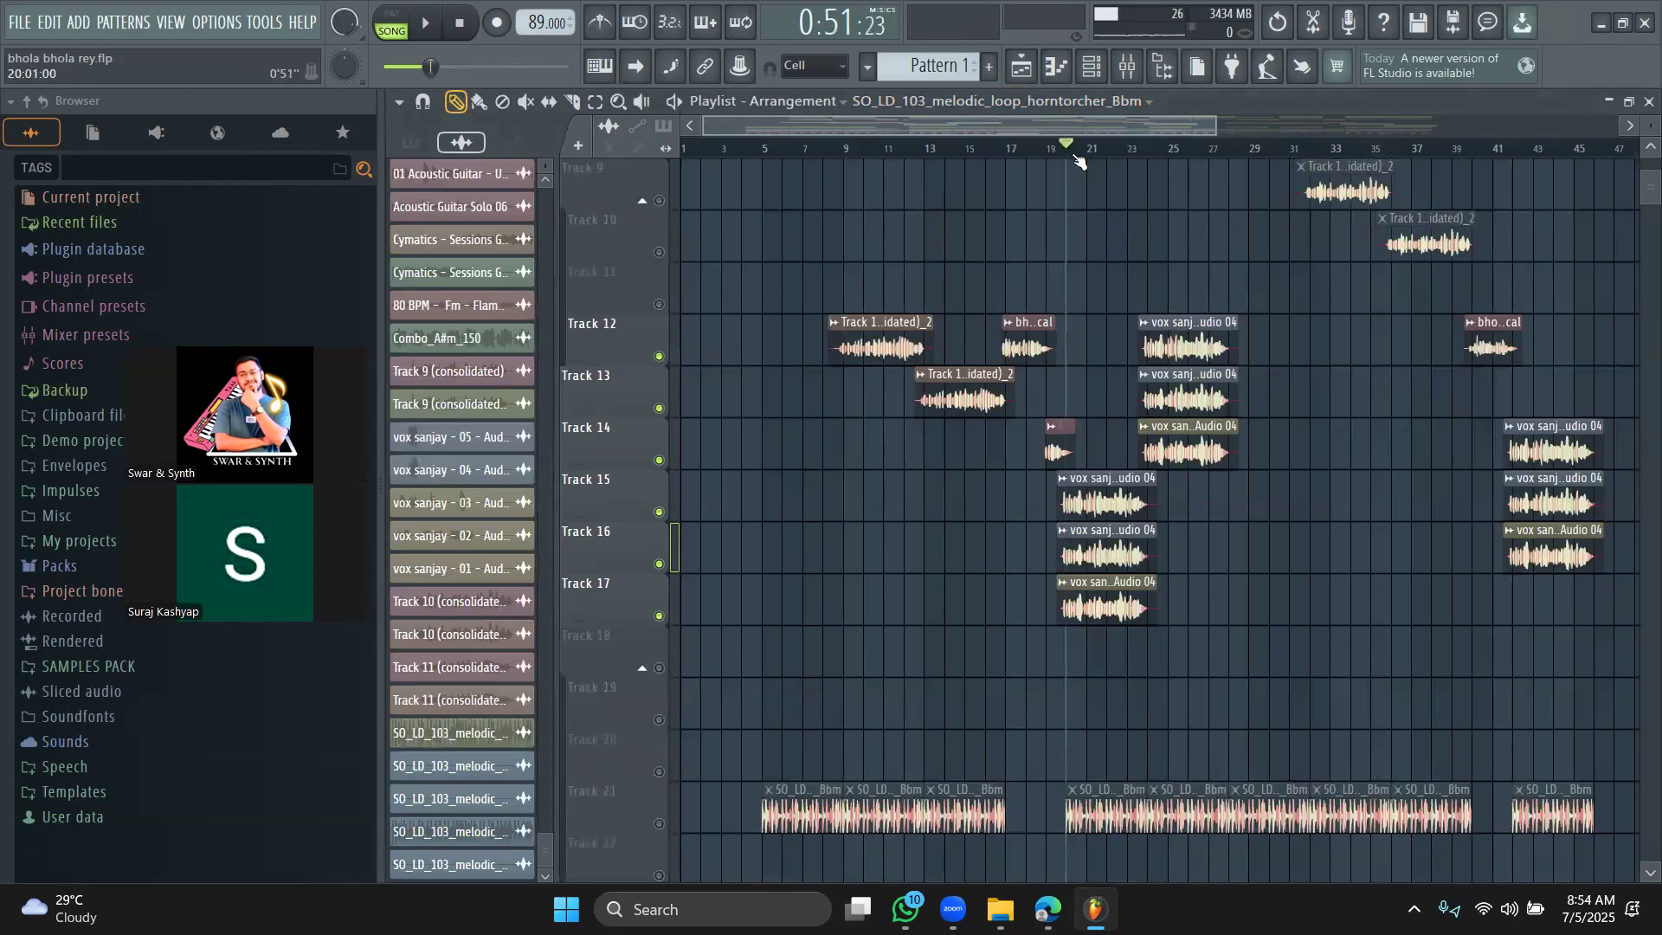
left_click(658, 563)
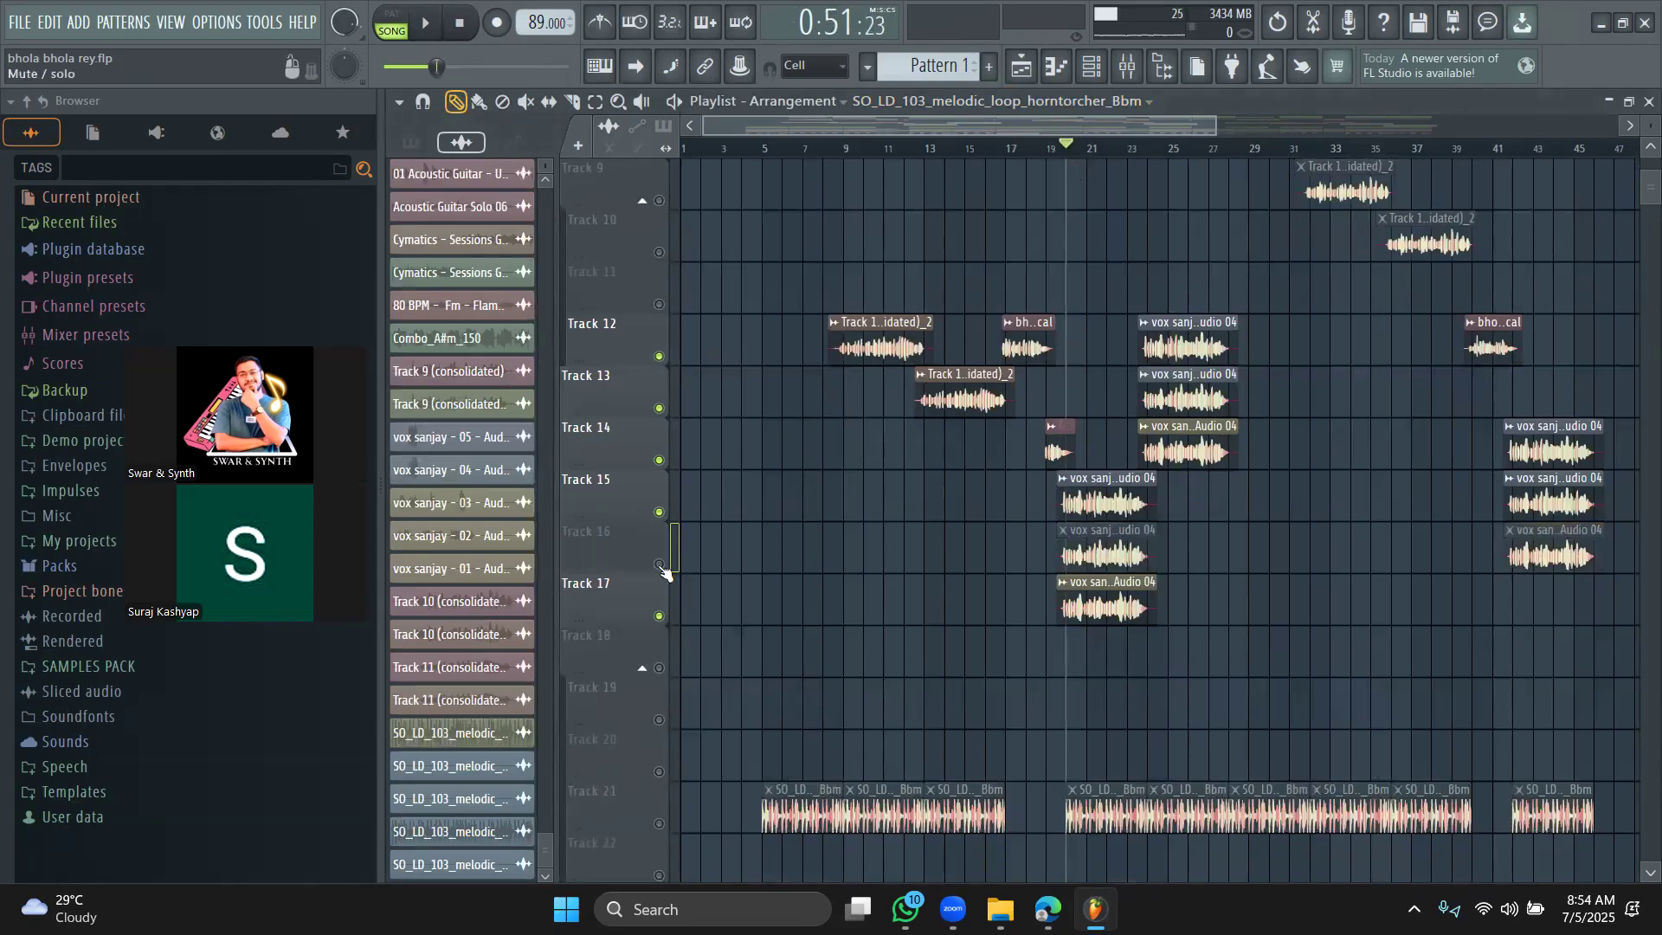
Step: Mute Track 17, play the remaining vocal layer from bar 20, and stop playback
left_click(659, 615)
key("space")
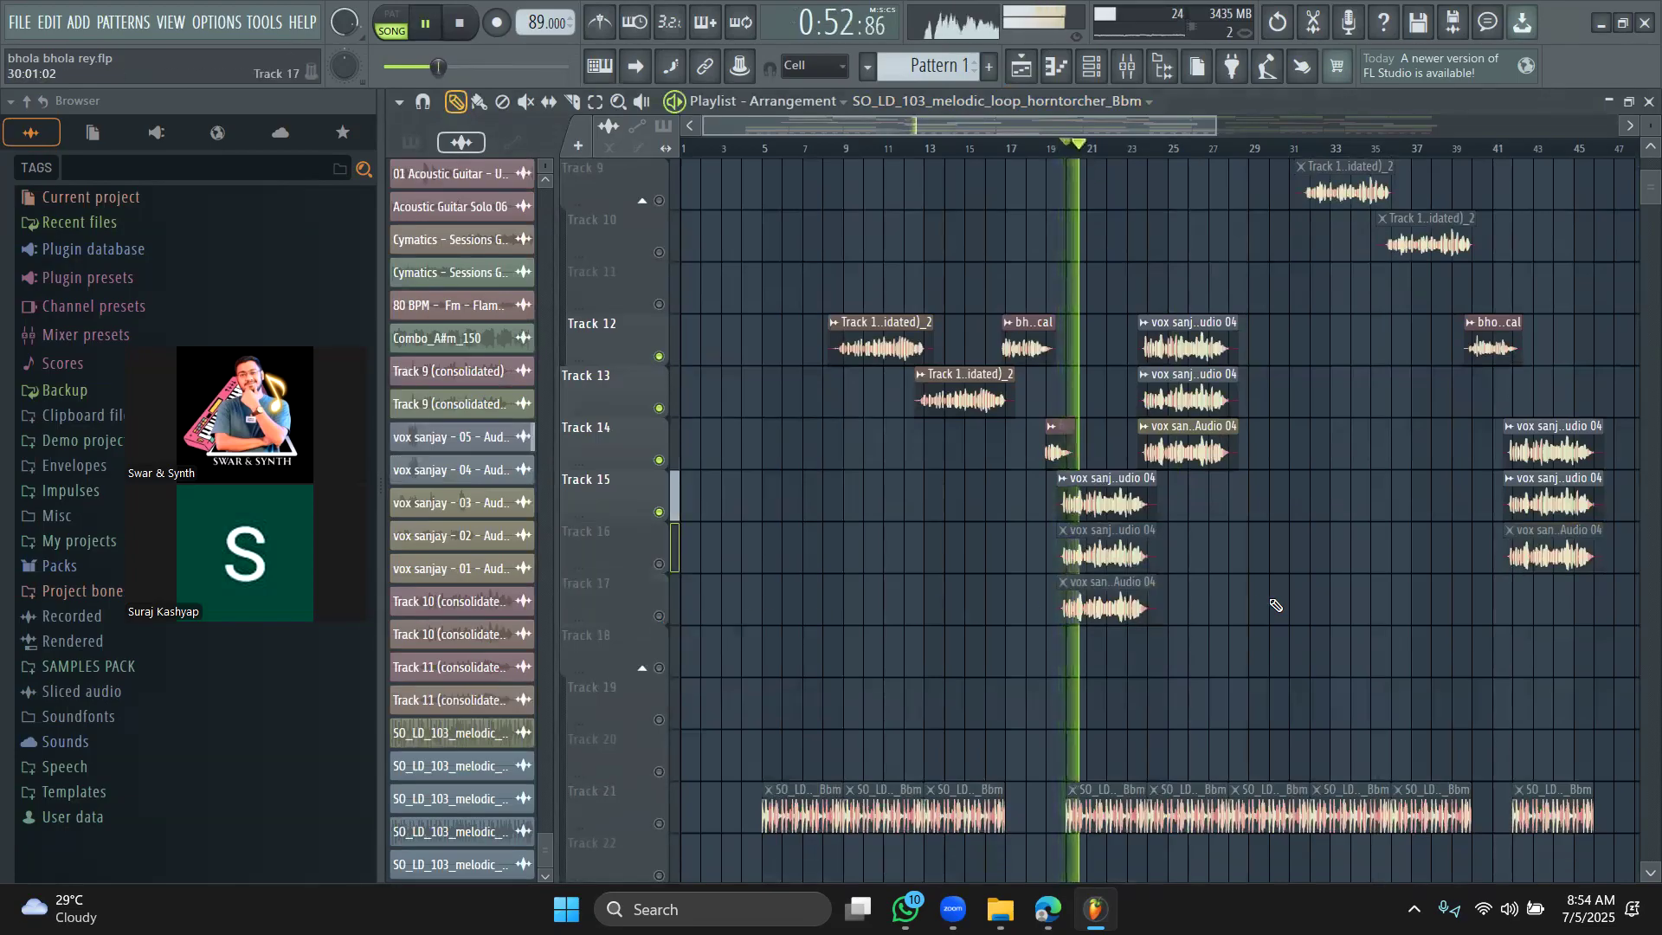
key("space")
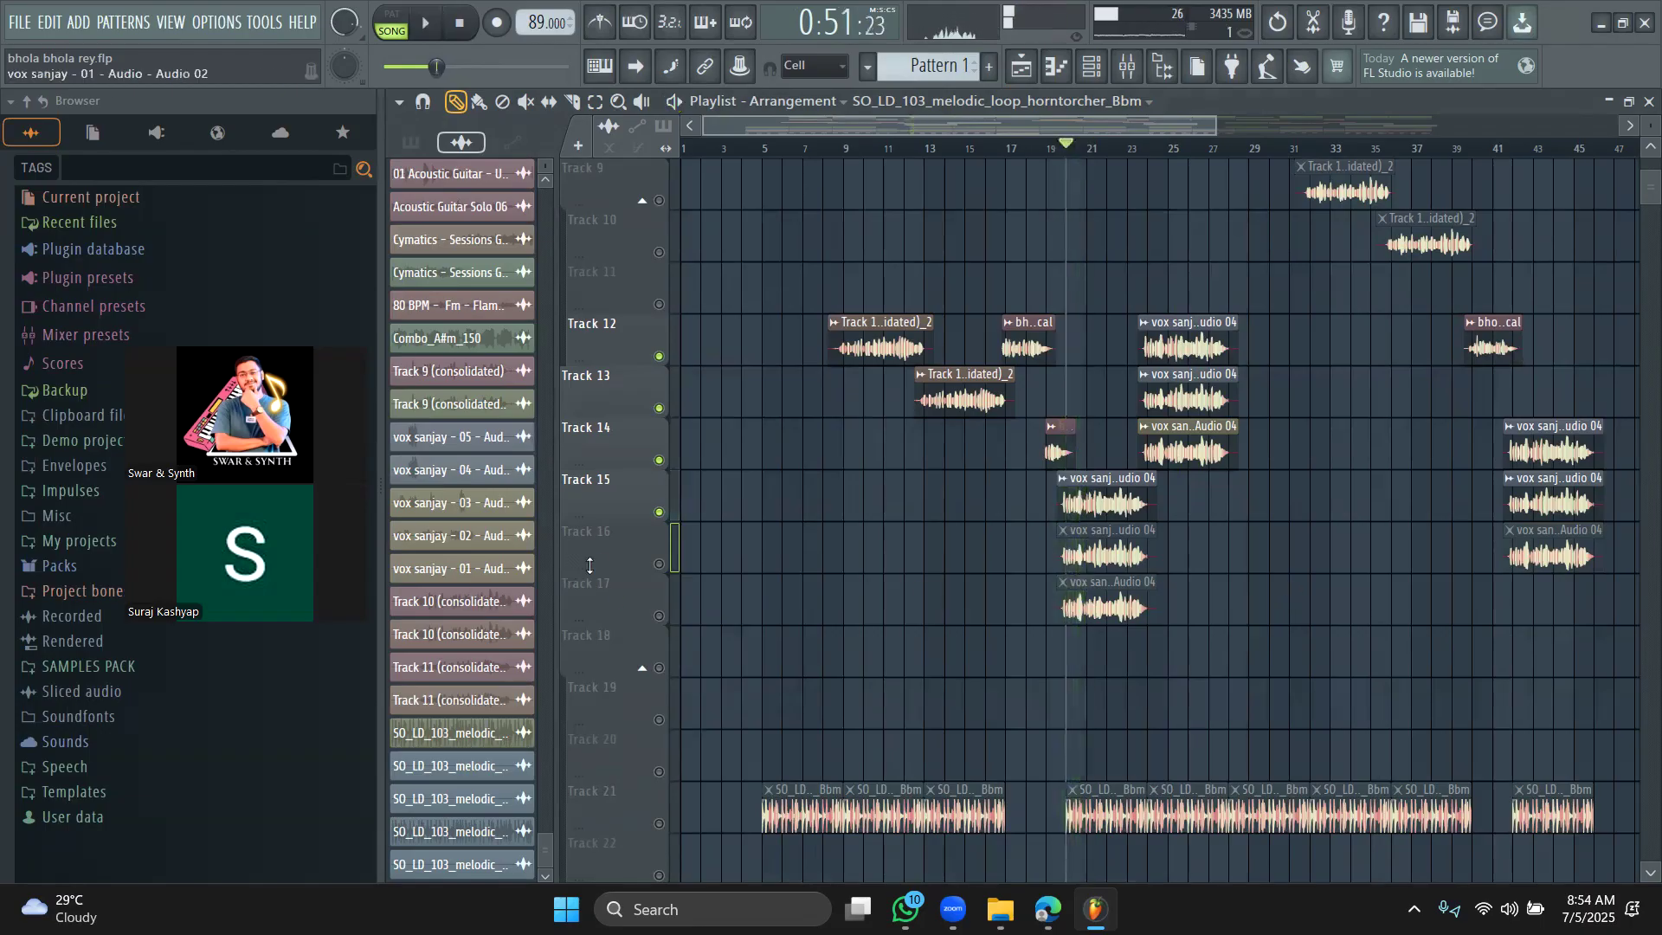
Step: Play Tracks 16 and 17 soloed together from bar 20, add Track 15, and play all three vocal layers
left_click(659, 563, "ctrl")
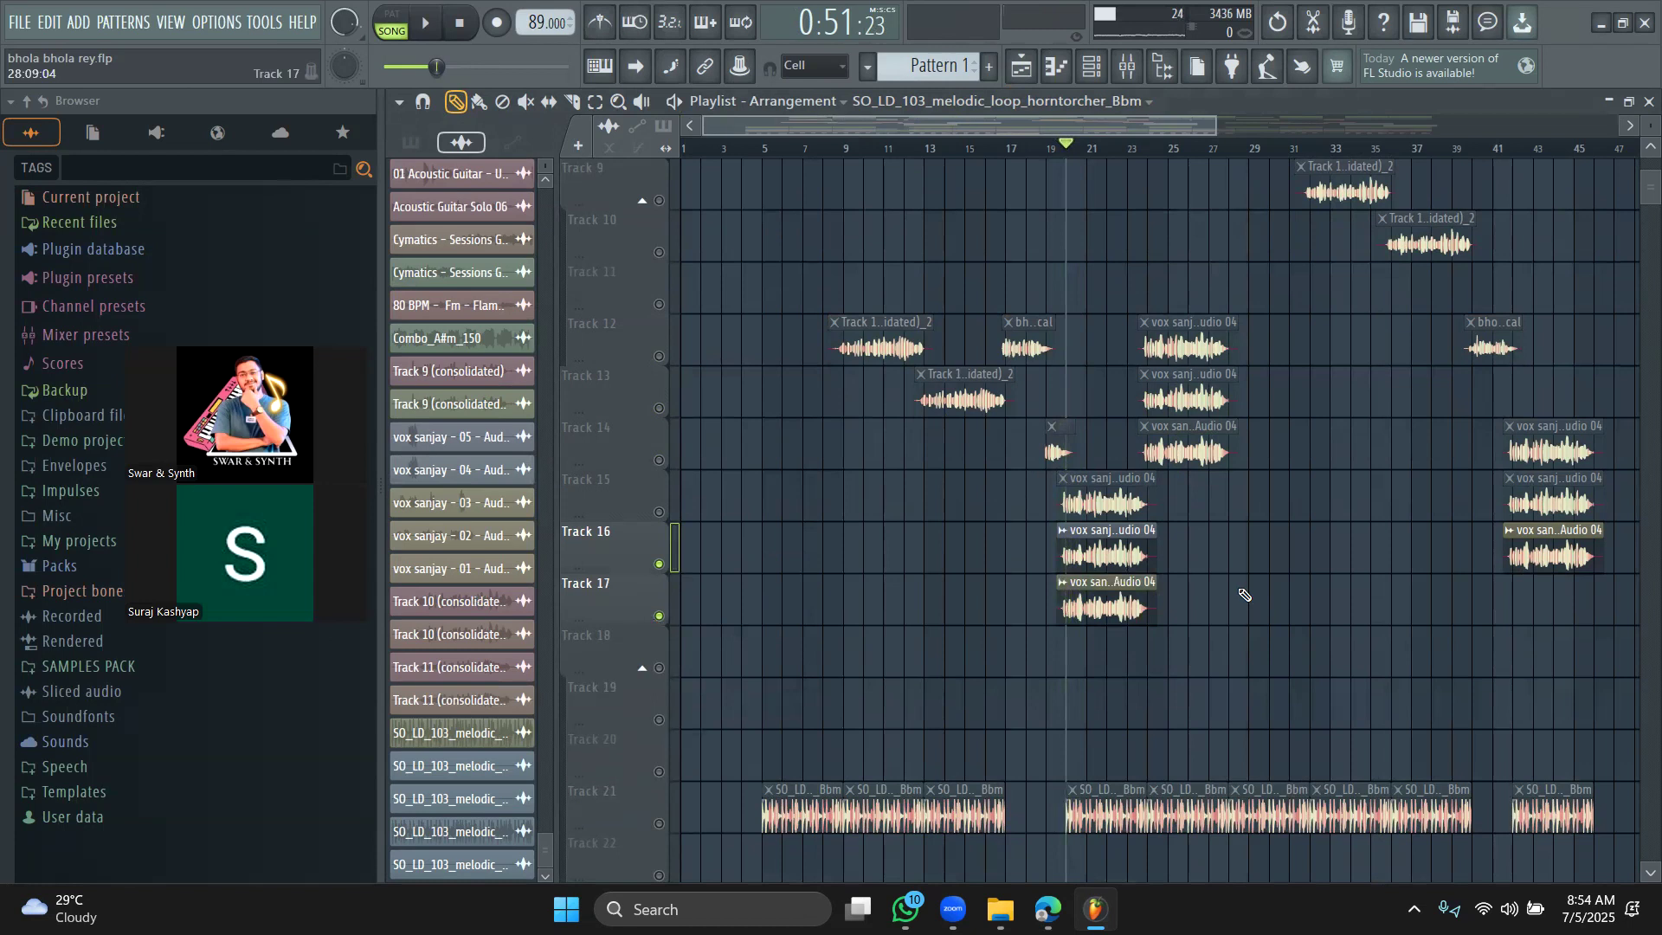
key("space")
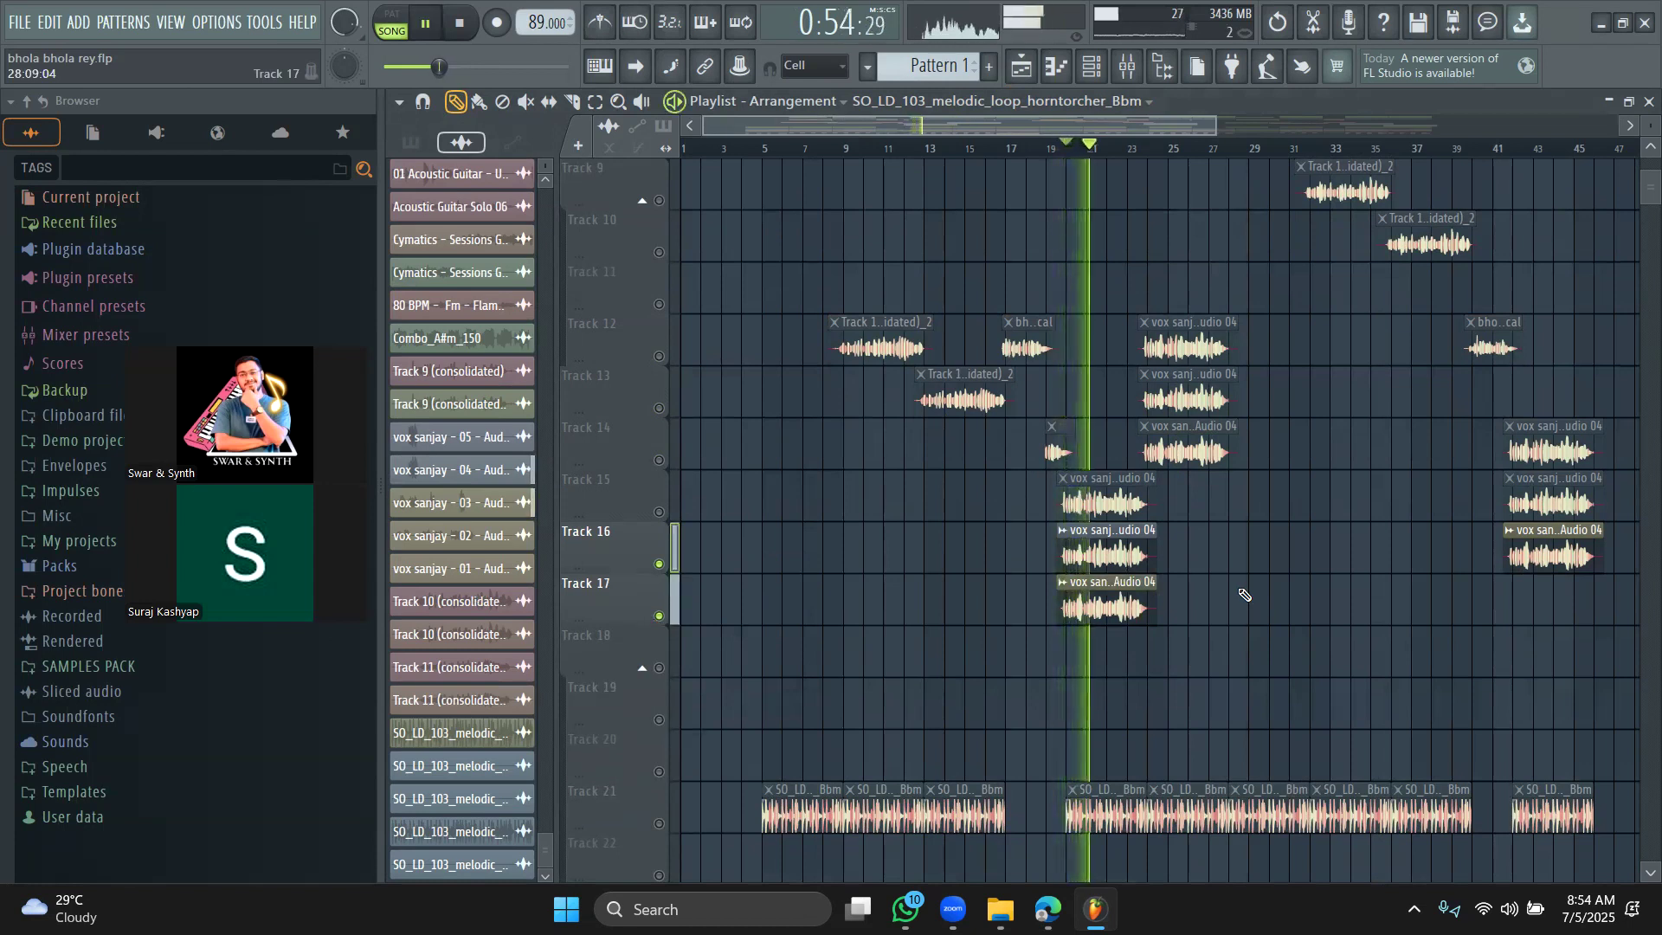
key("space")
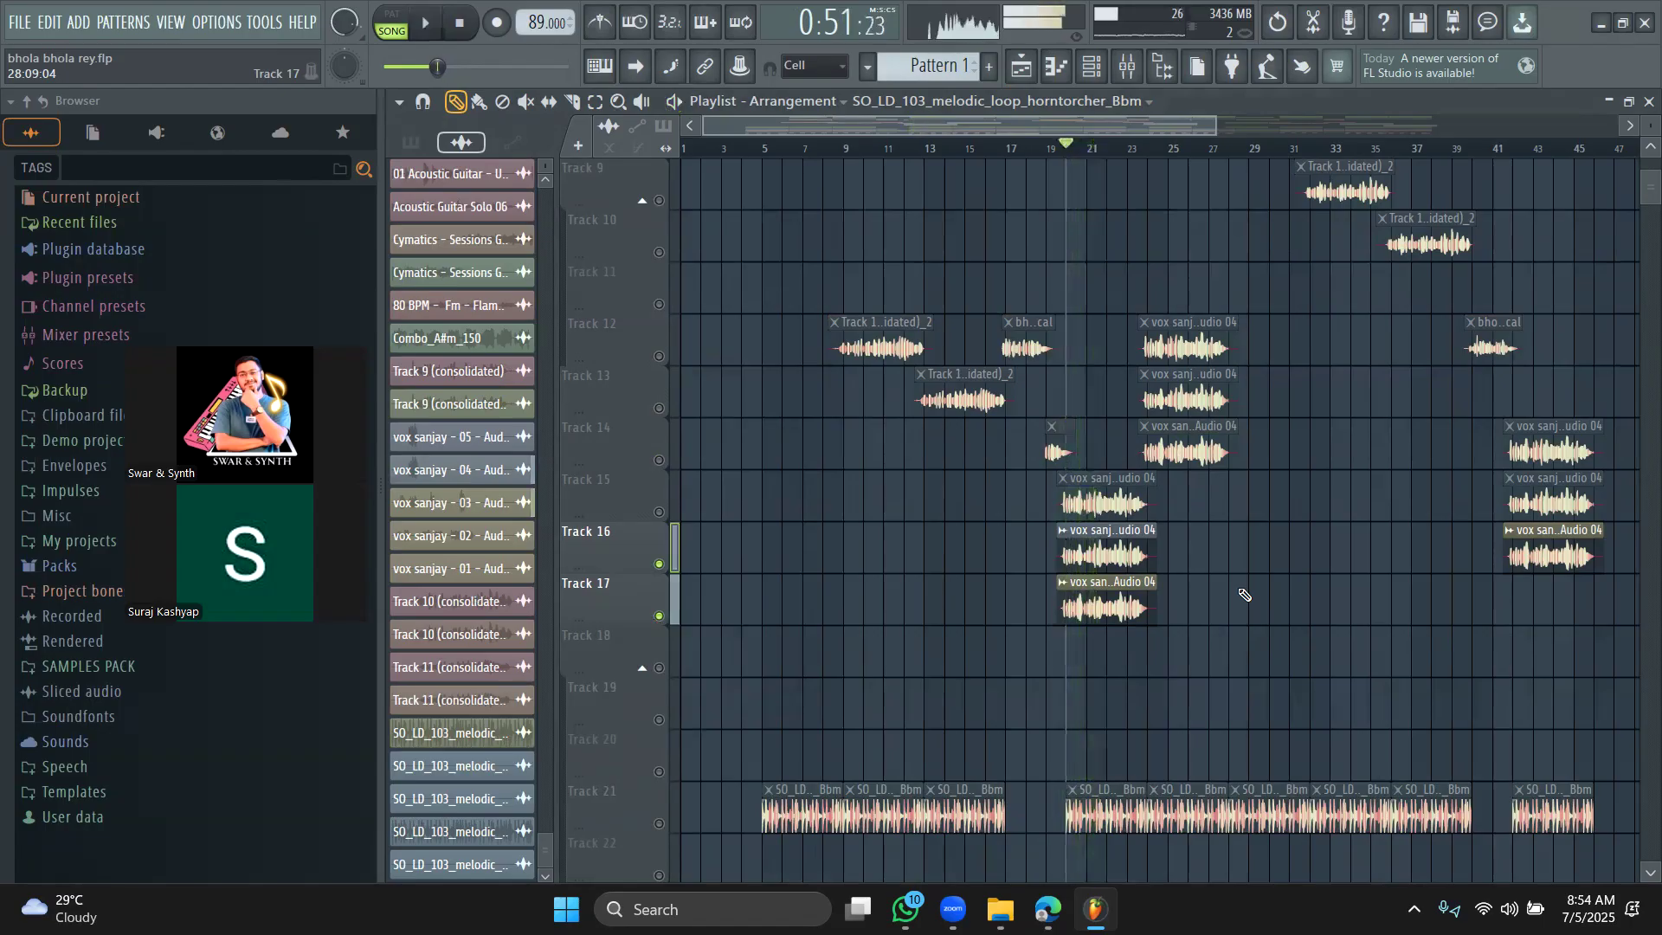
left_click(660, 513)
key("space")
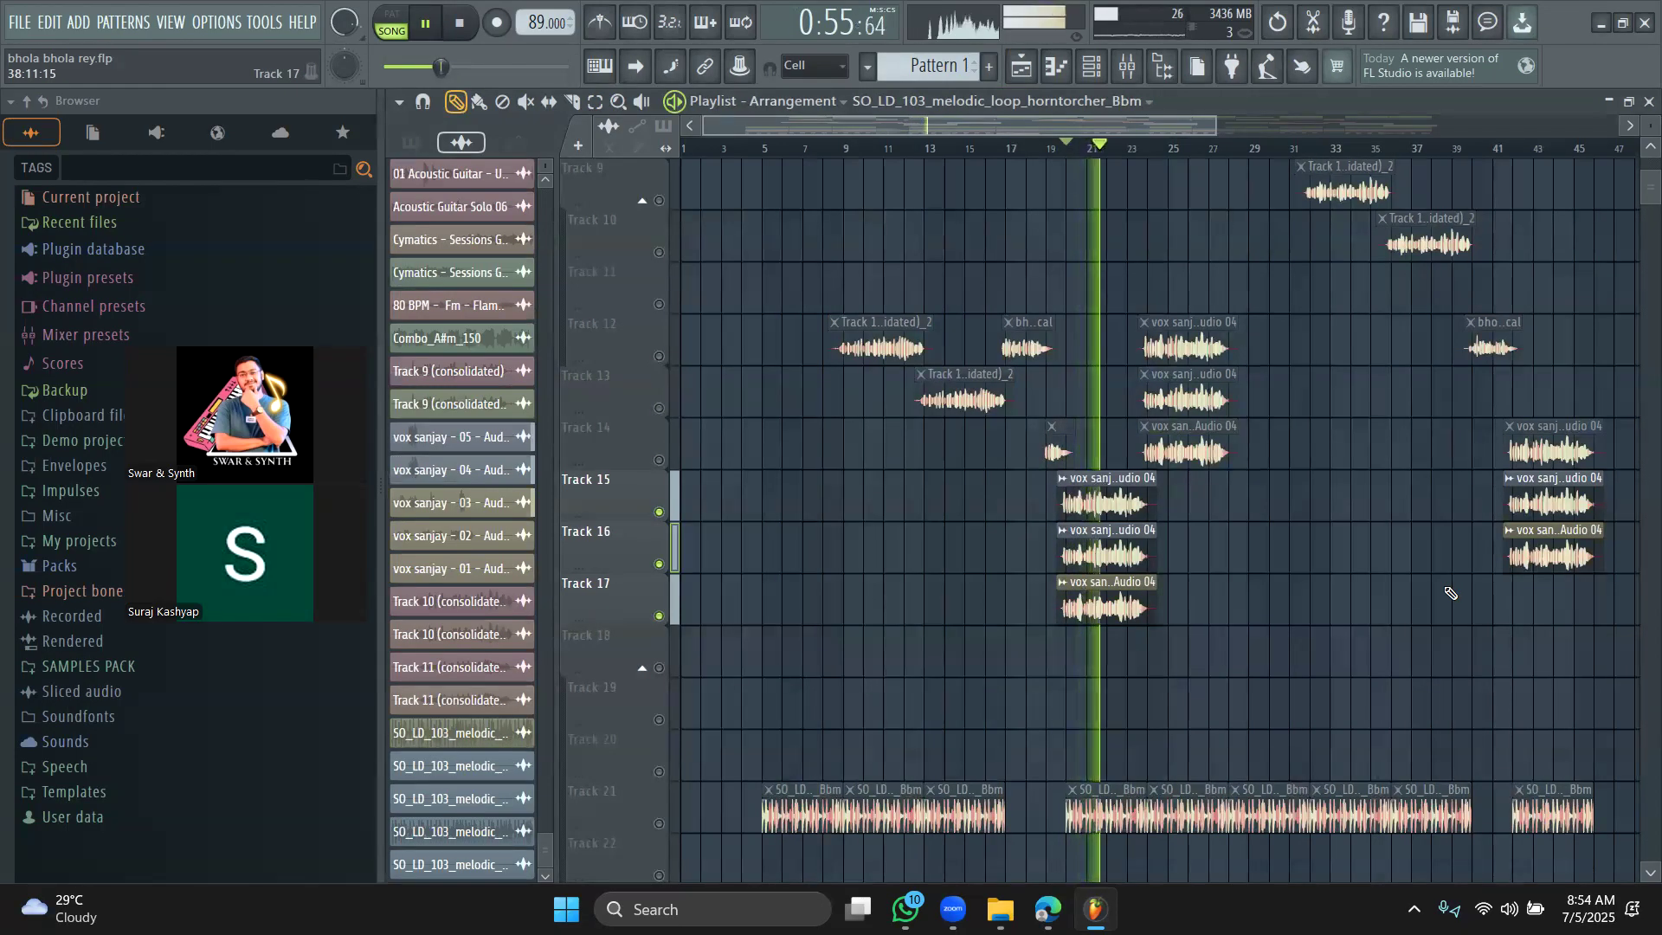
key("space")
Step: Turn all playlist tracks back on and move the playback position to bar 14
right_click(659, 519)
right_click(661, 517)
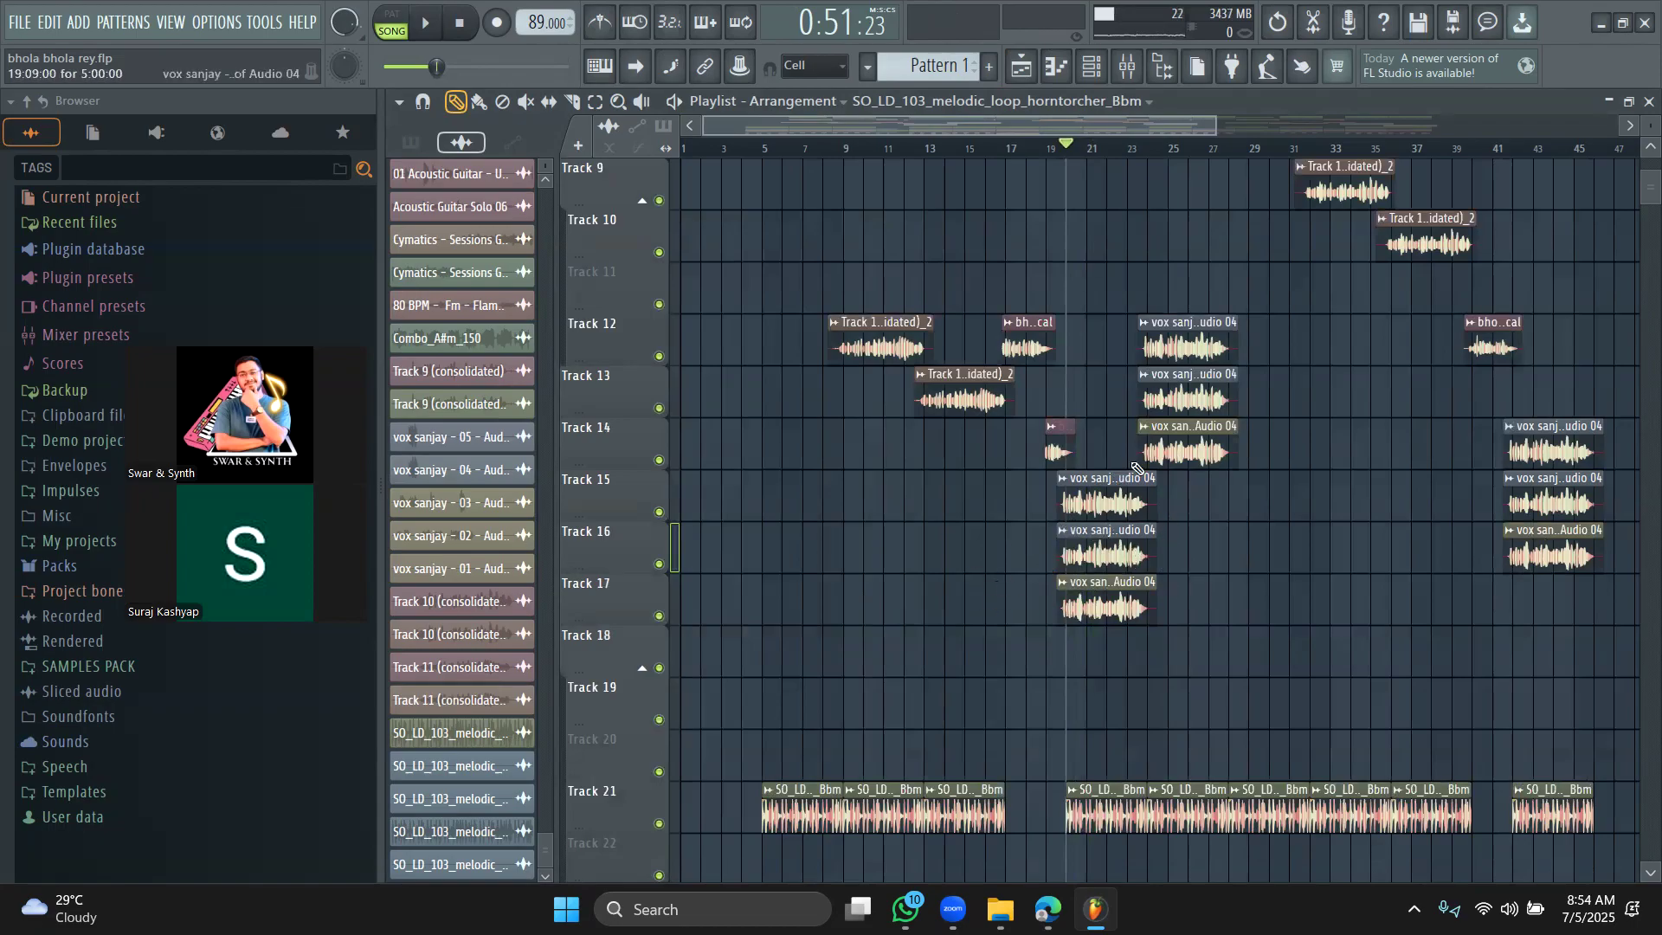
scroll(1099, 460, "up", 7)
left_click_drag(905, 148, 947, 164)
Step: Load Xvox into slot 8 of mixer Insert 14 and move its window up so all controls fit on screen
left_click(1130, 69)
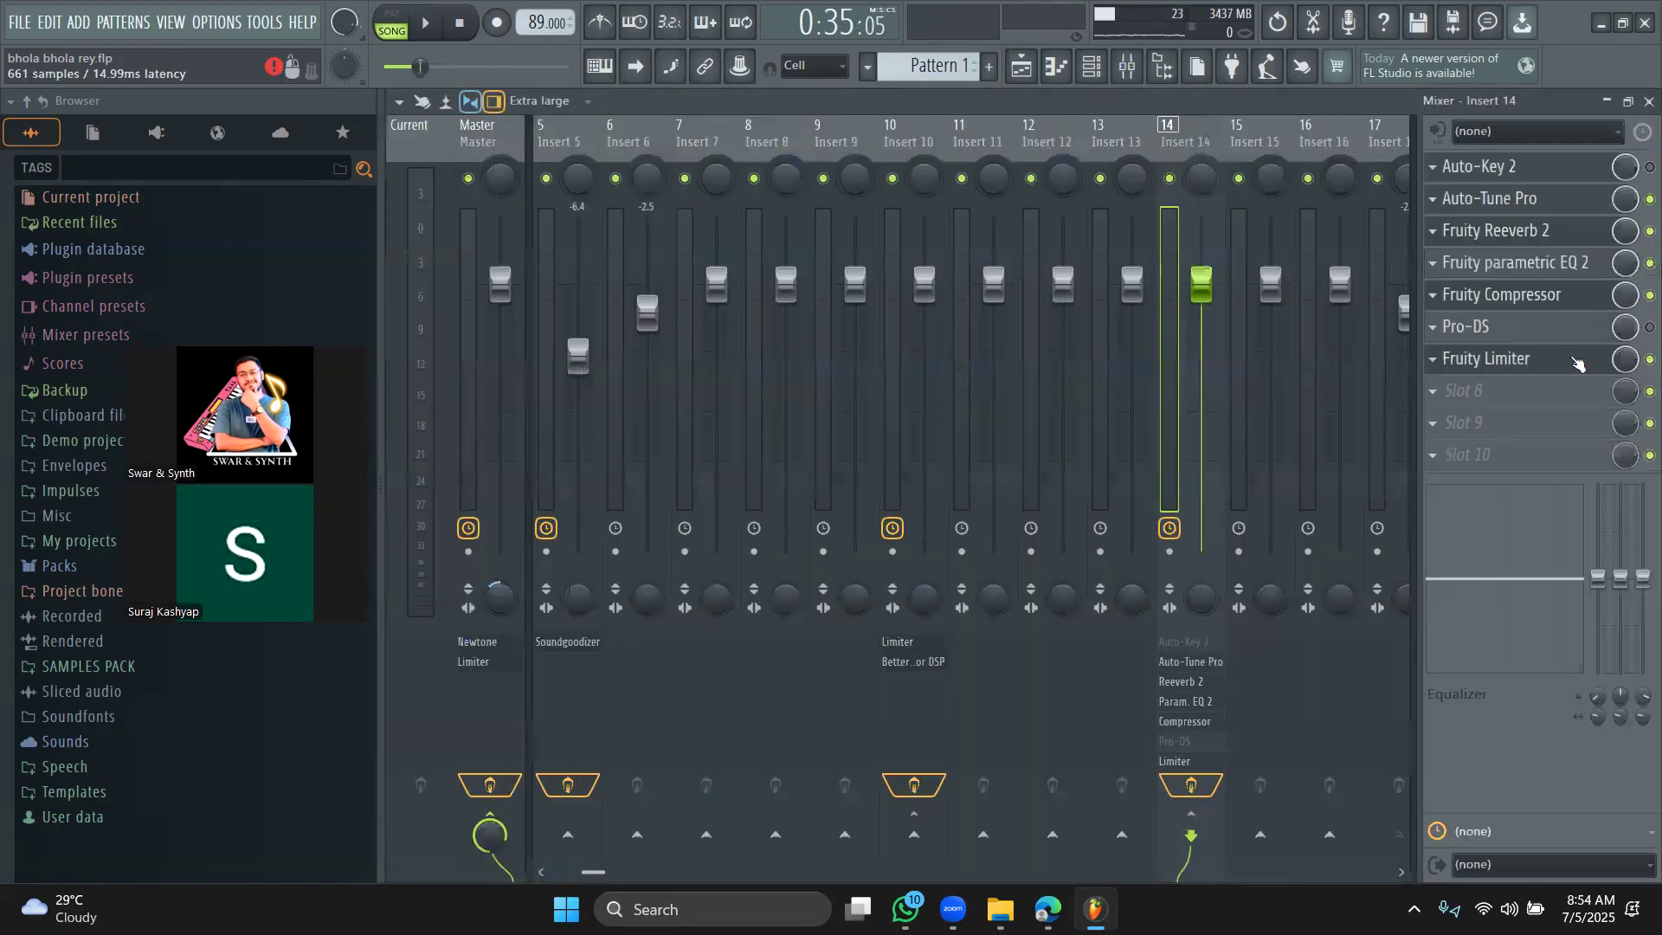
left_click(1497, 396)
left_click(1011, 667)
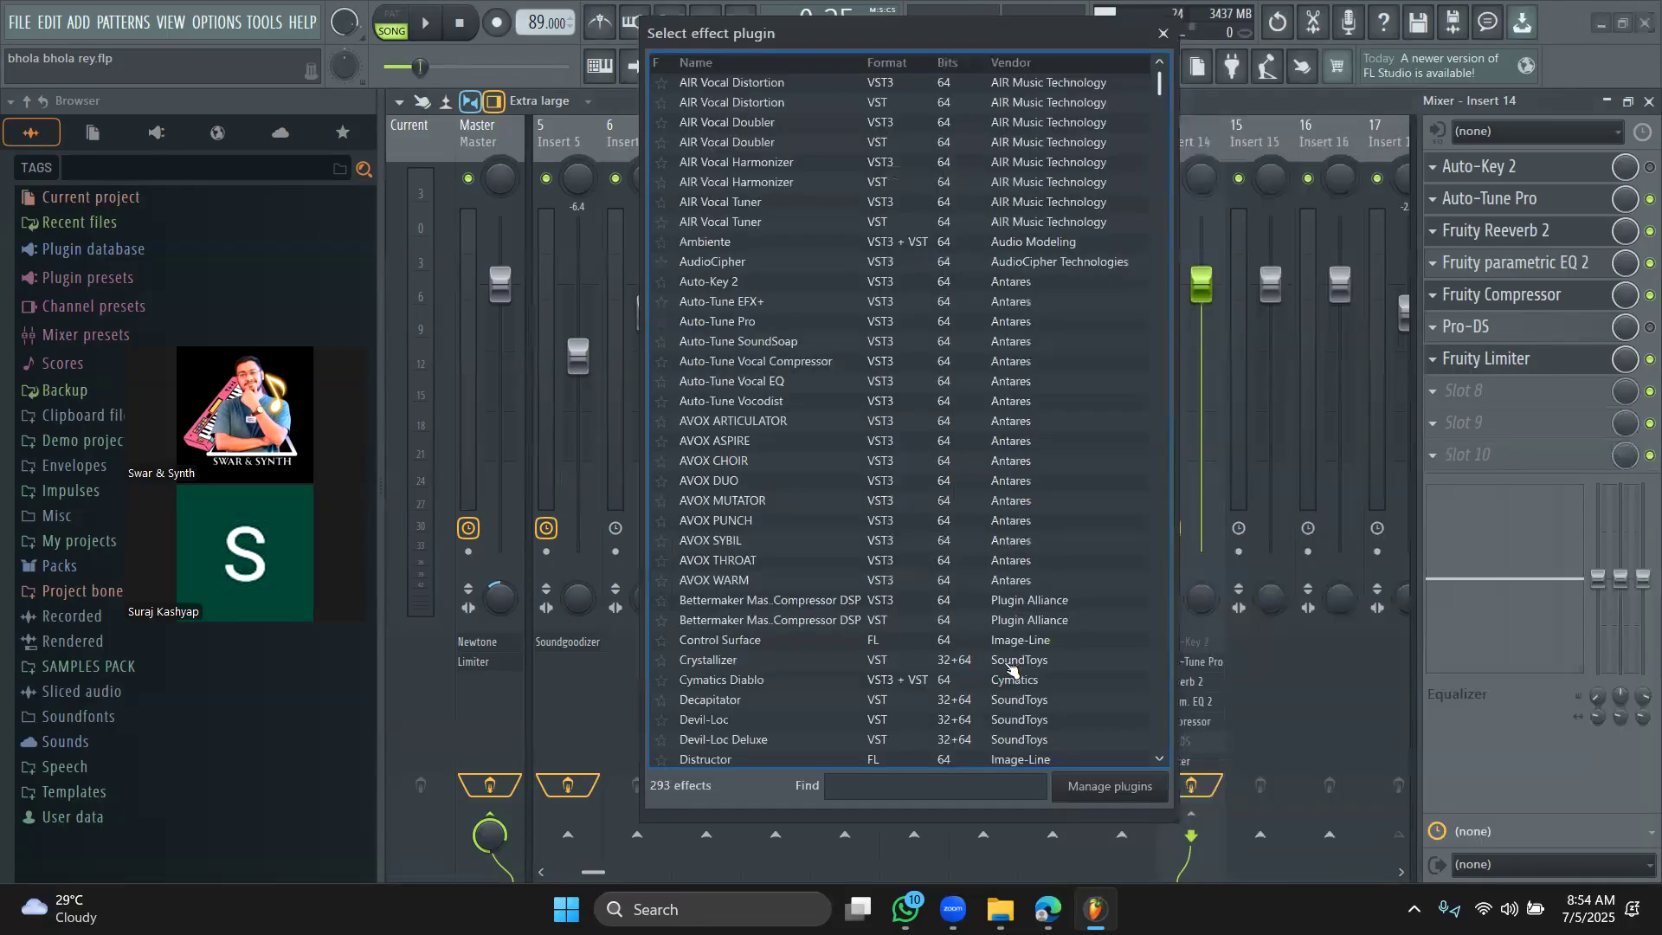
mouse_move(1095, 909)
type("xvox")
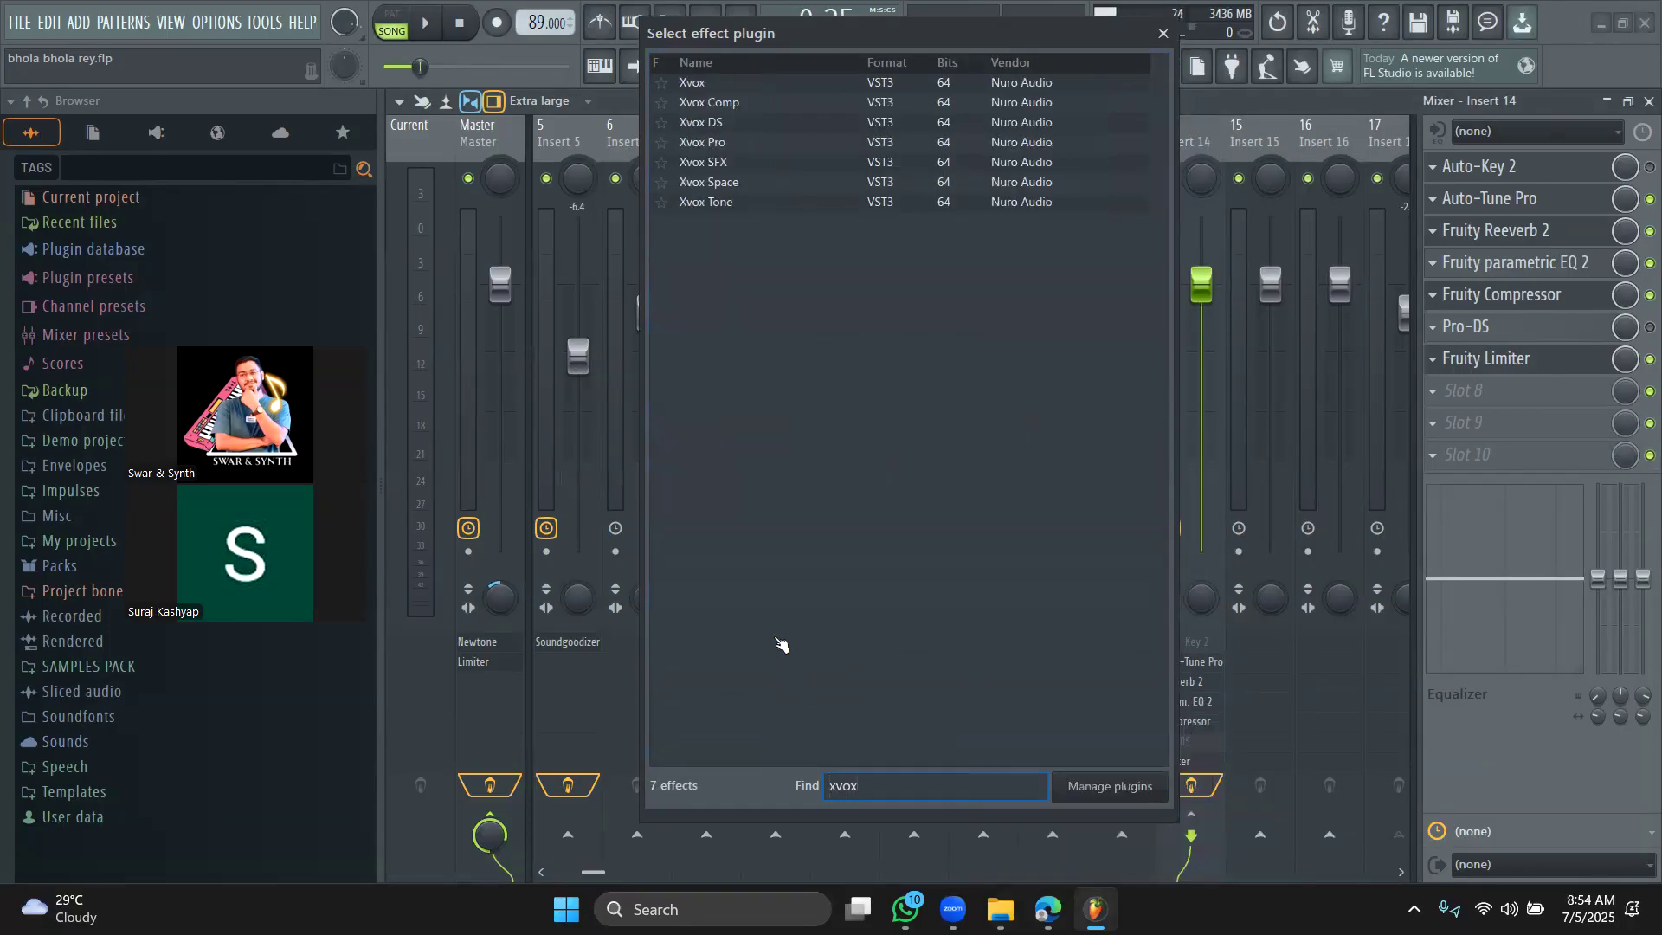
double_click(861, 86)
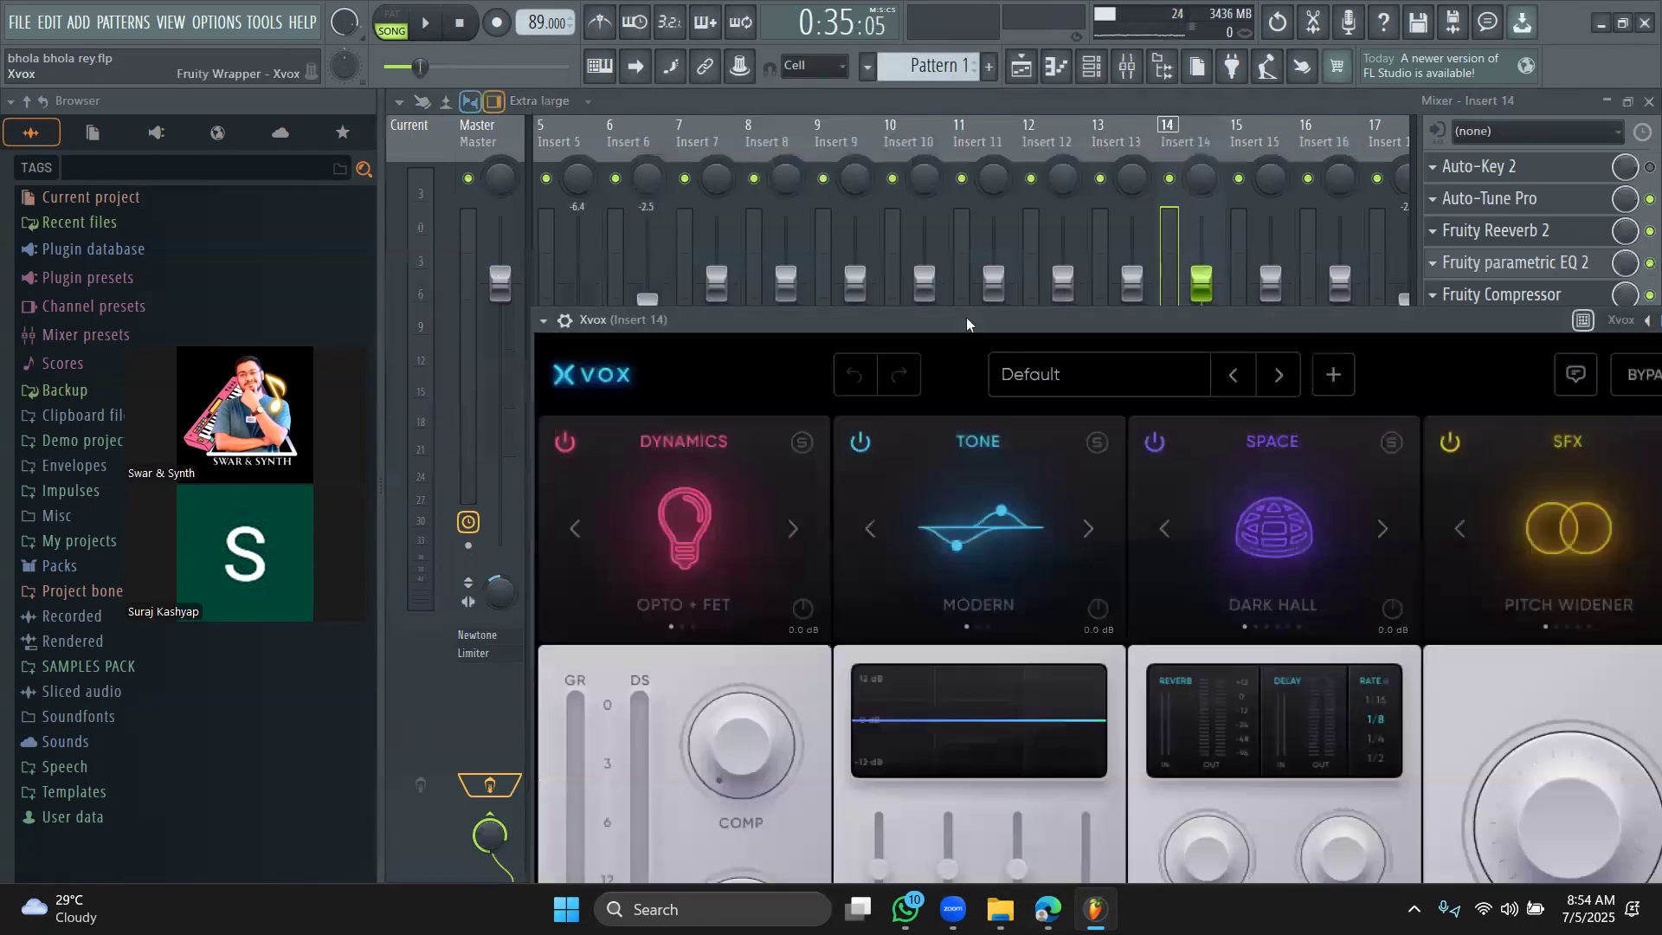
left_click_drag(966, 316, 843, 88)
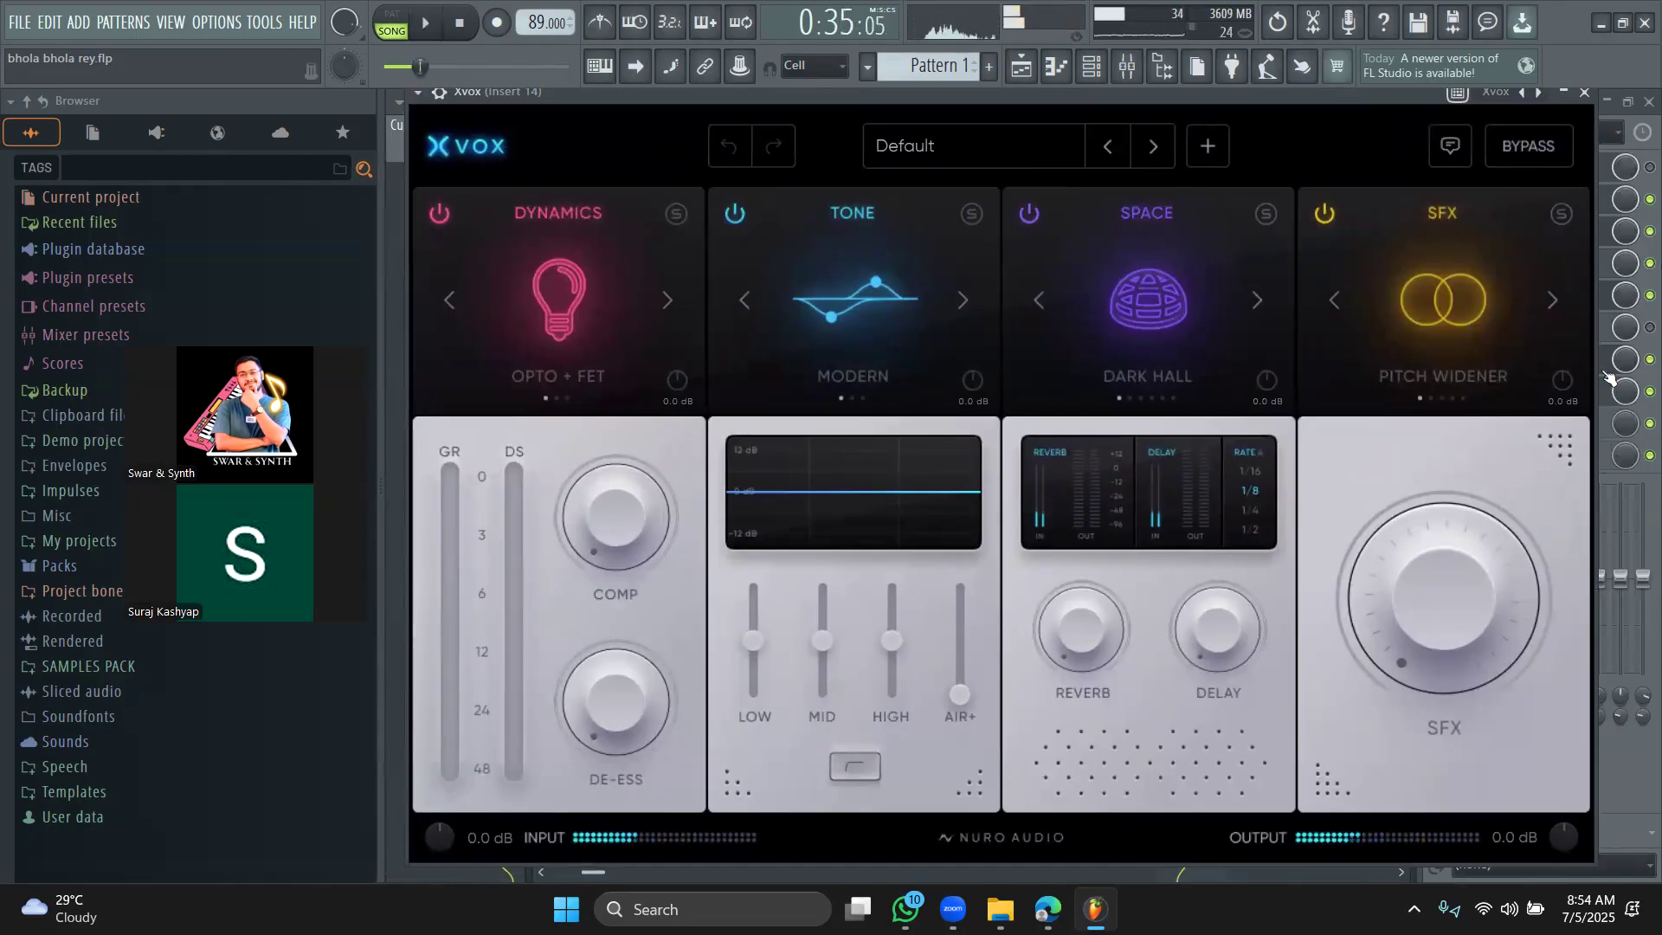
Step: Reopen Xvox on Insert 14, load the Clear Modern Lead preset, and start playback from bar 14
left_click(1612, 439)
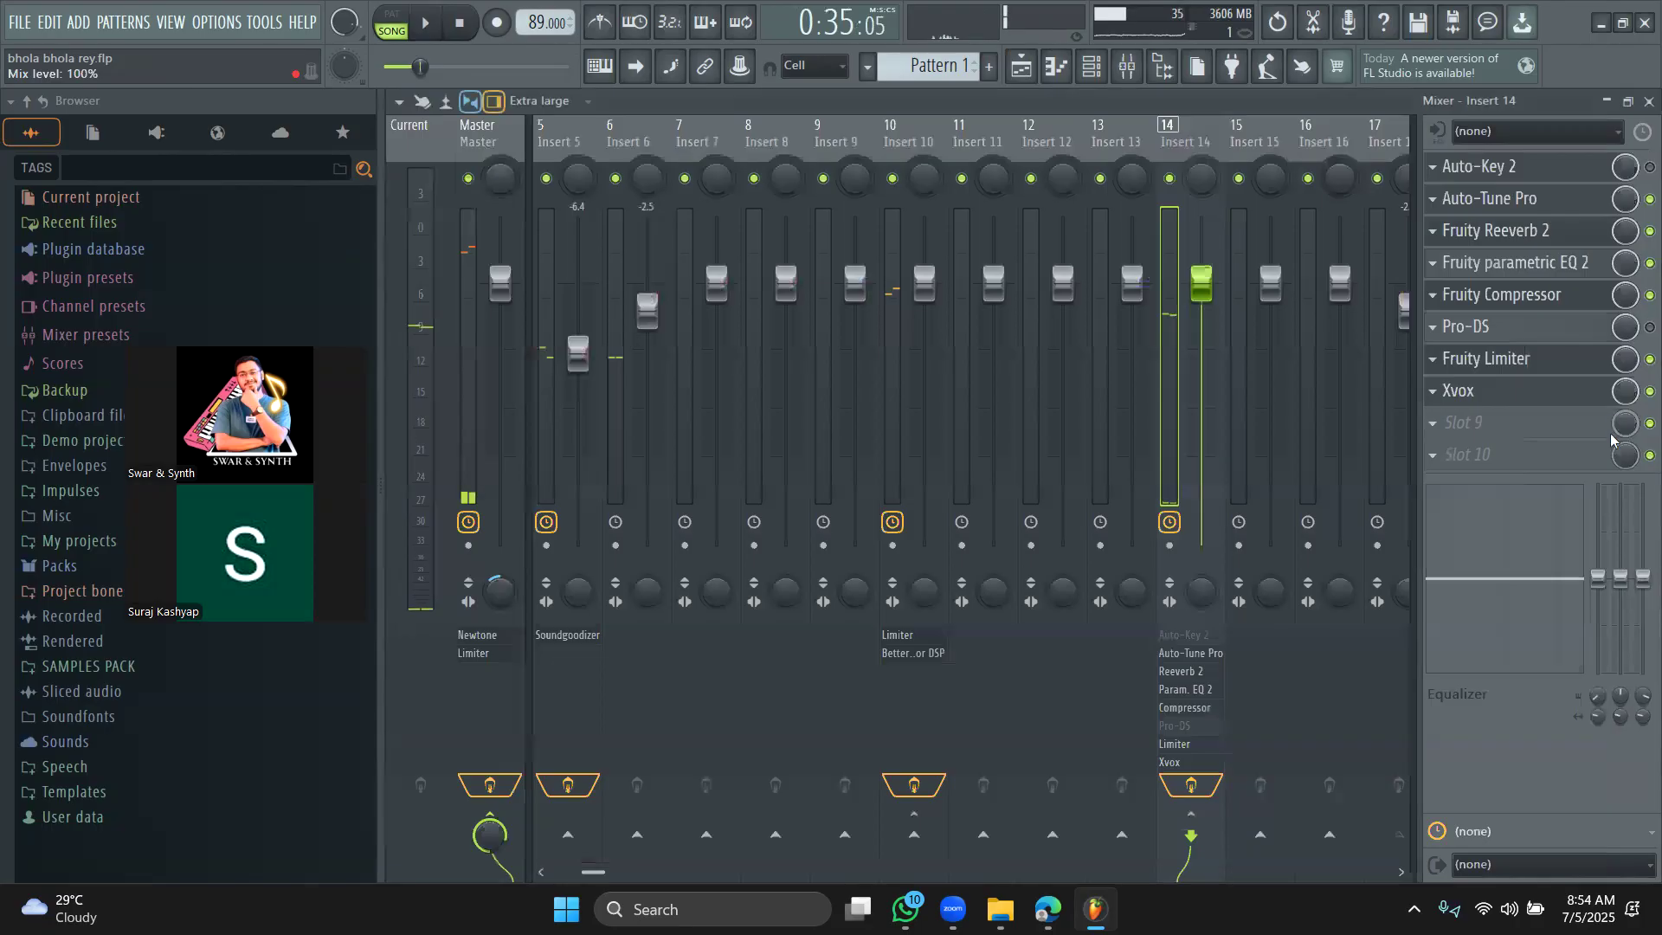
key("space")
left_click(1535, 391)
key("space")
left_click(1162, 159)
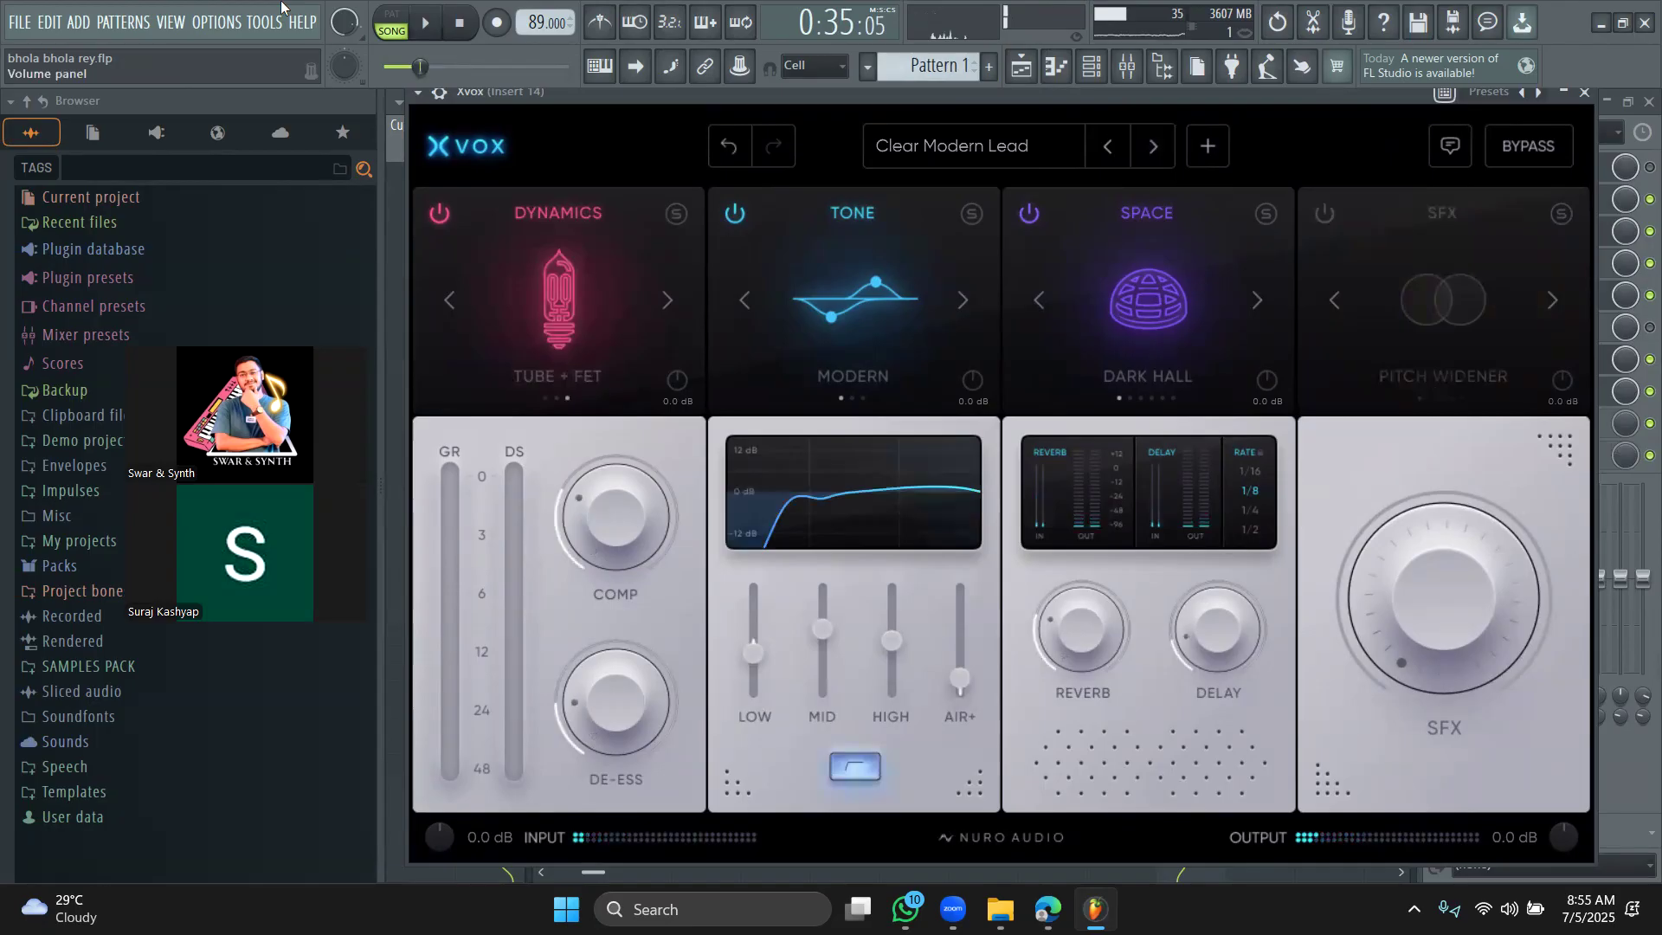
key("space")
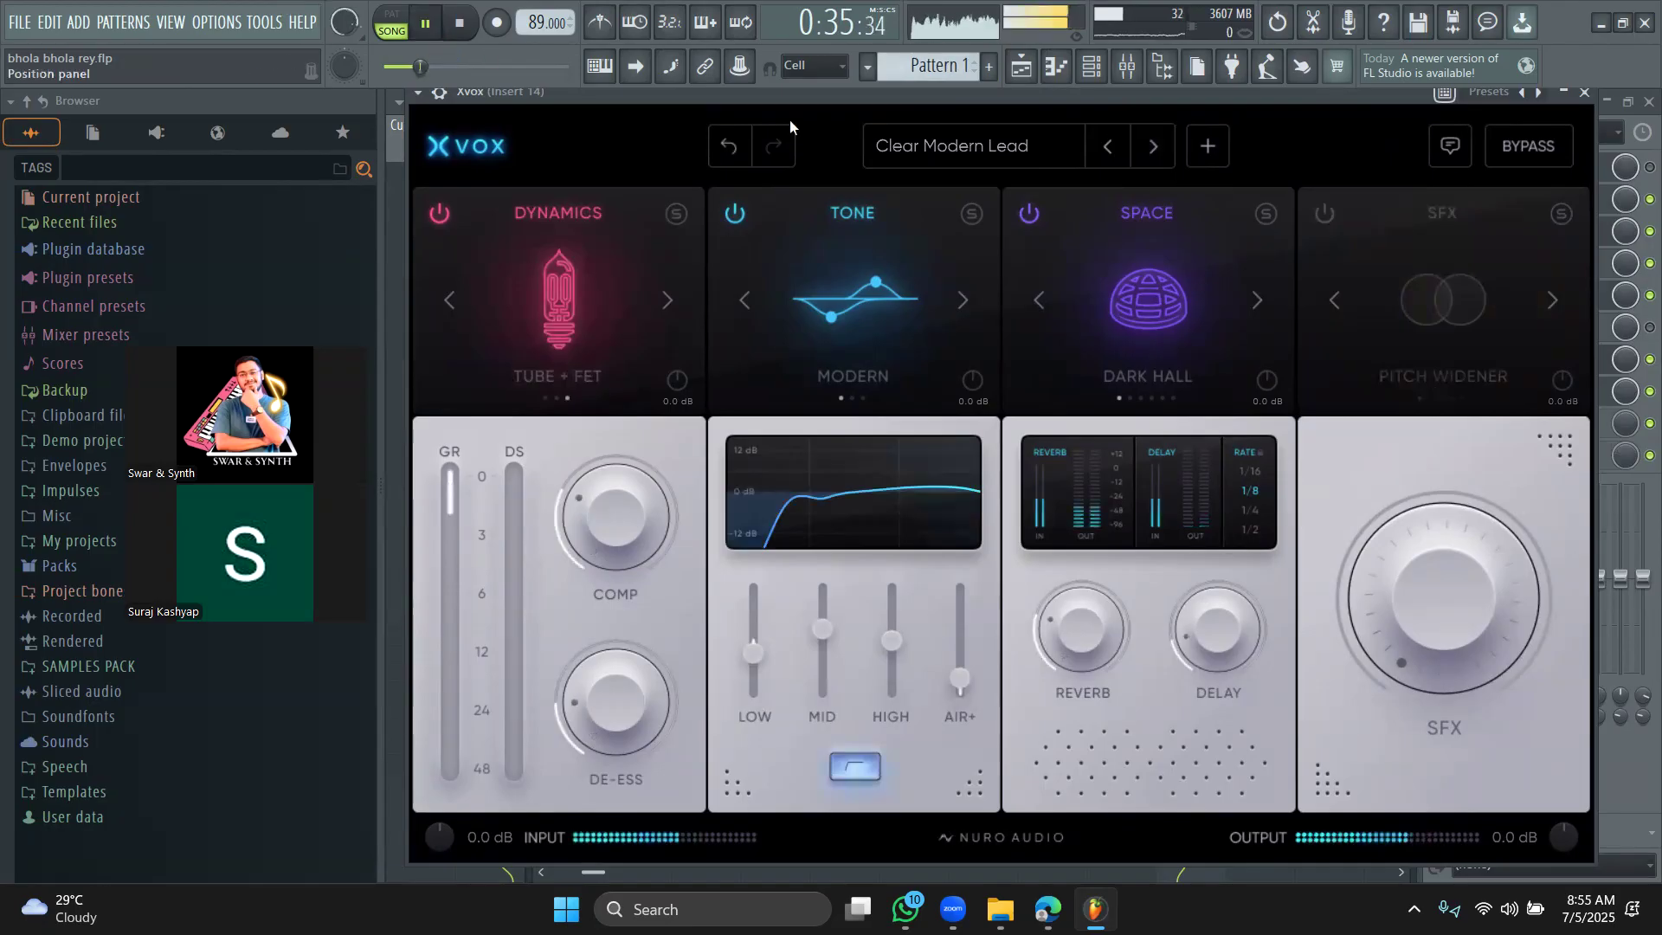
Step: Audition Xvox presets including Heat, Subtle Lift, Tracking Sauce, Vibrant and Wider during playback, and settle on Clean Lead
left_click(1149, 162)
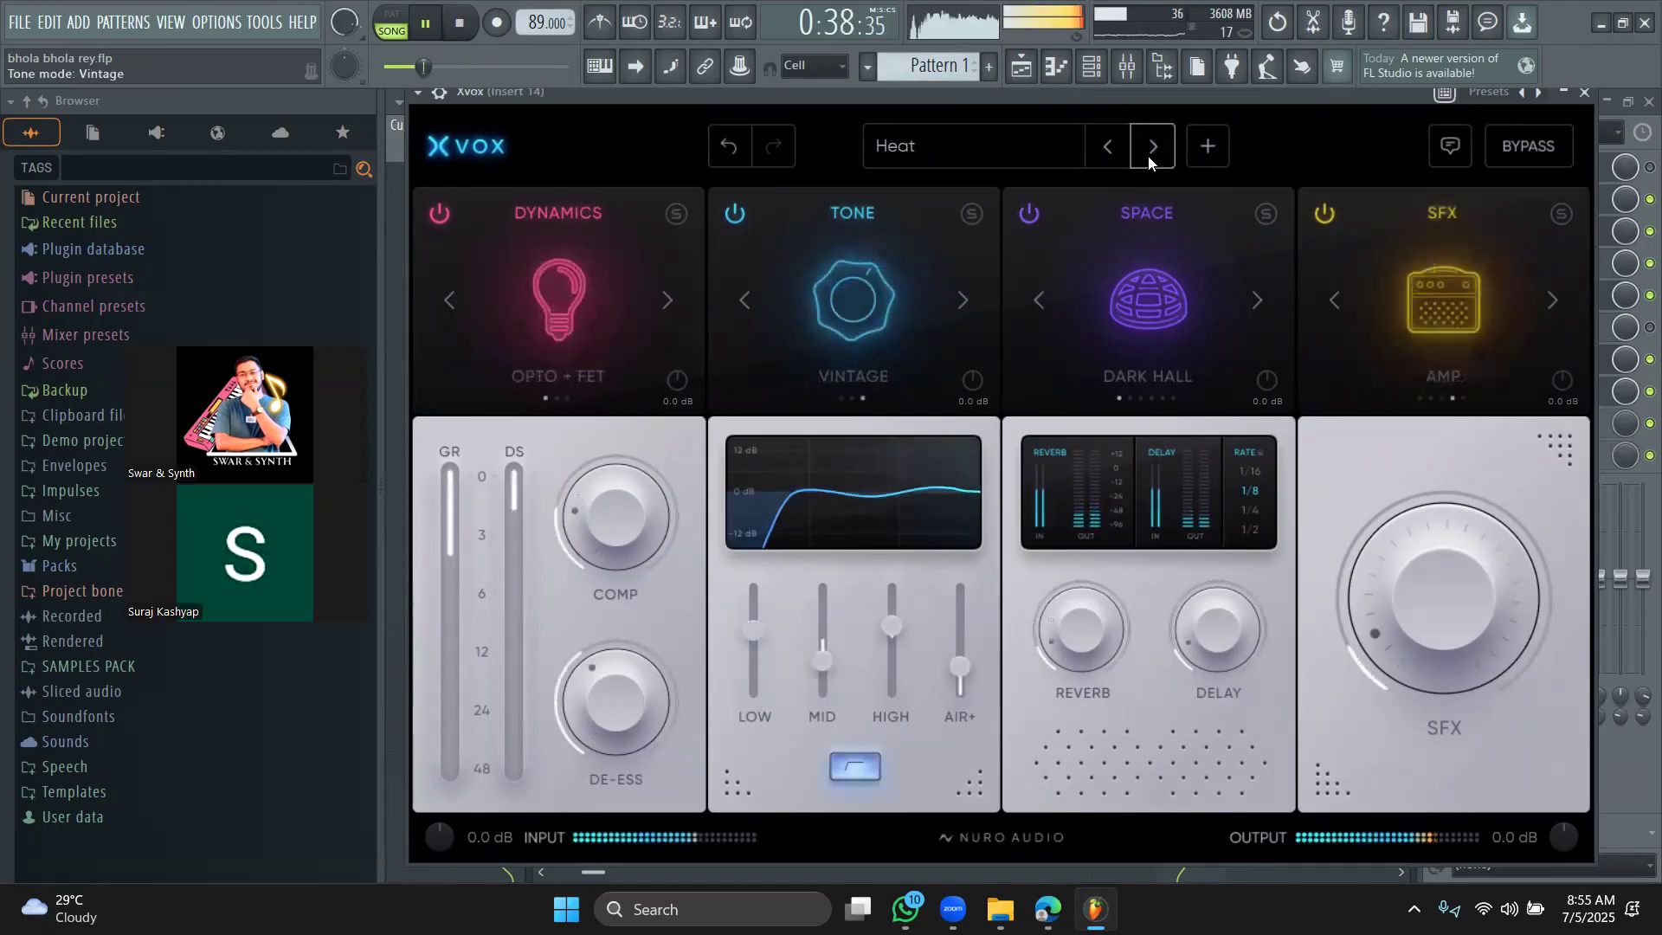
left_click(1148, 156)
left_click(1148, 155)
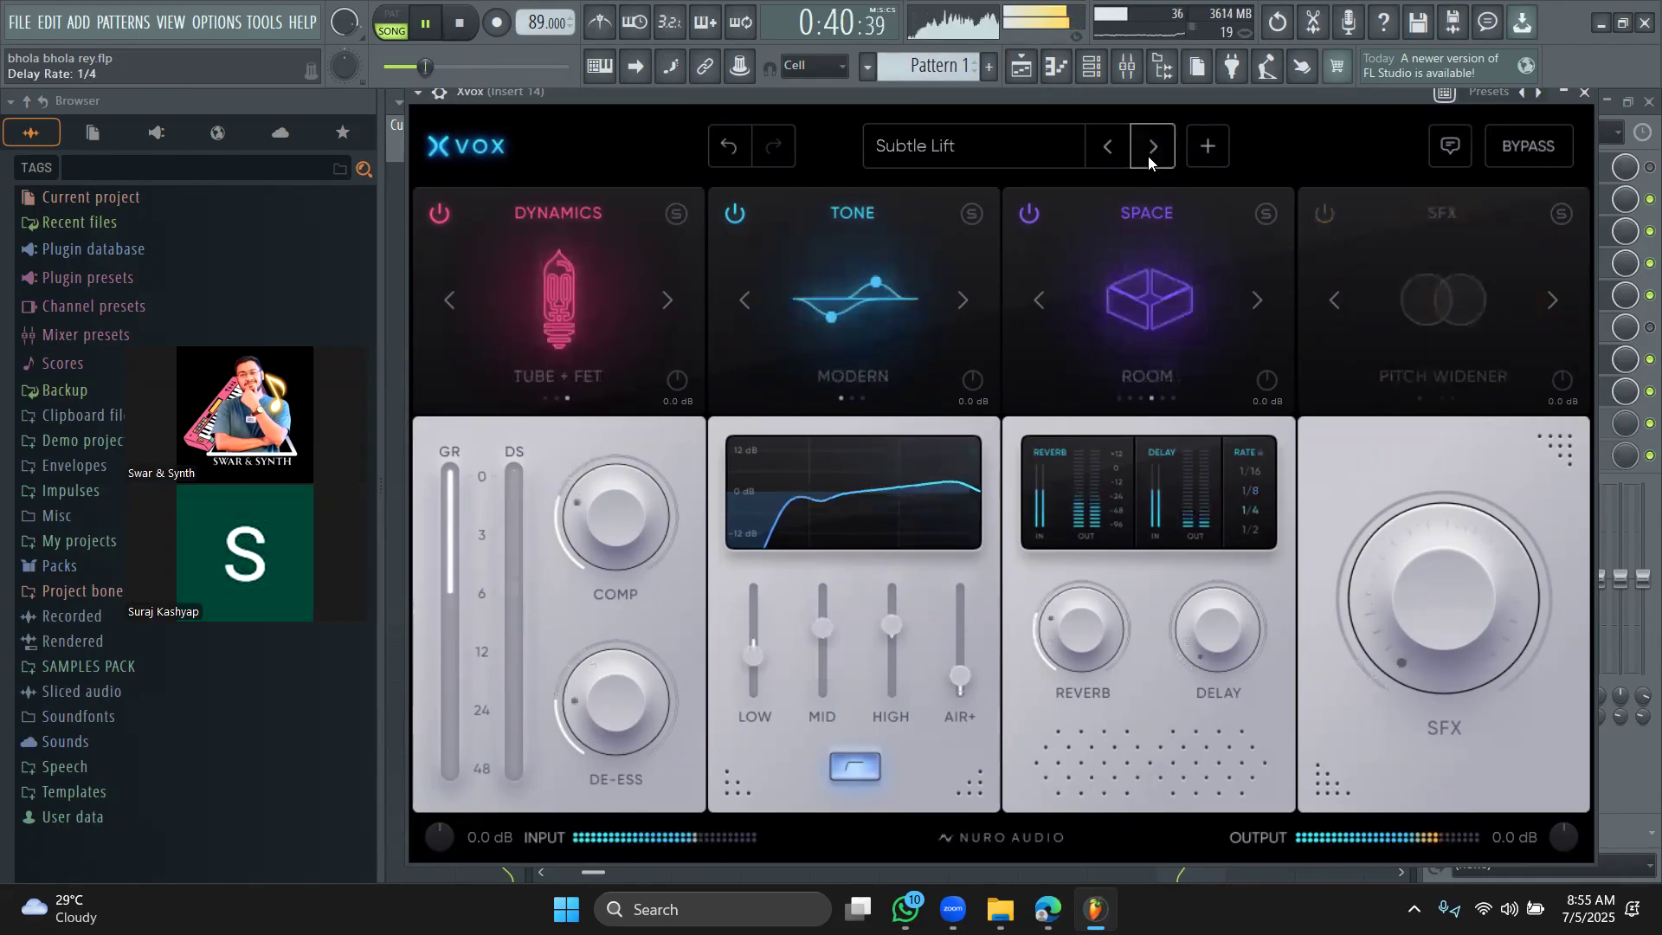
left_click(1148, 156)
left_click(1148, 156)
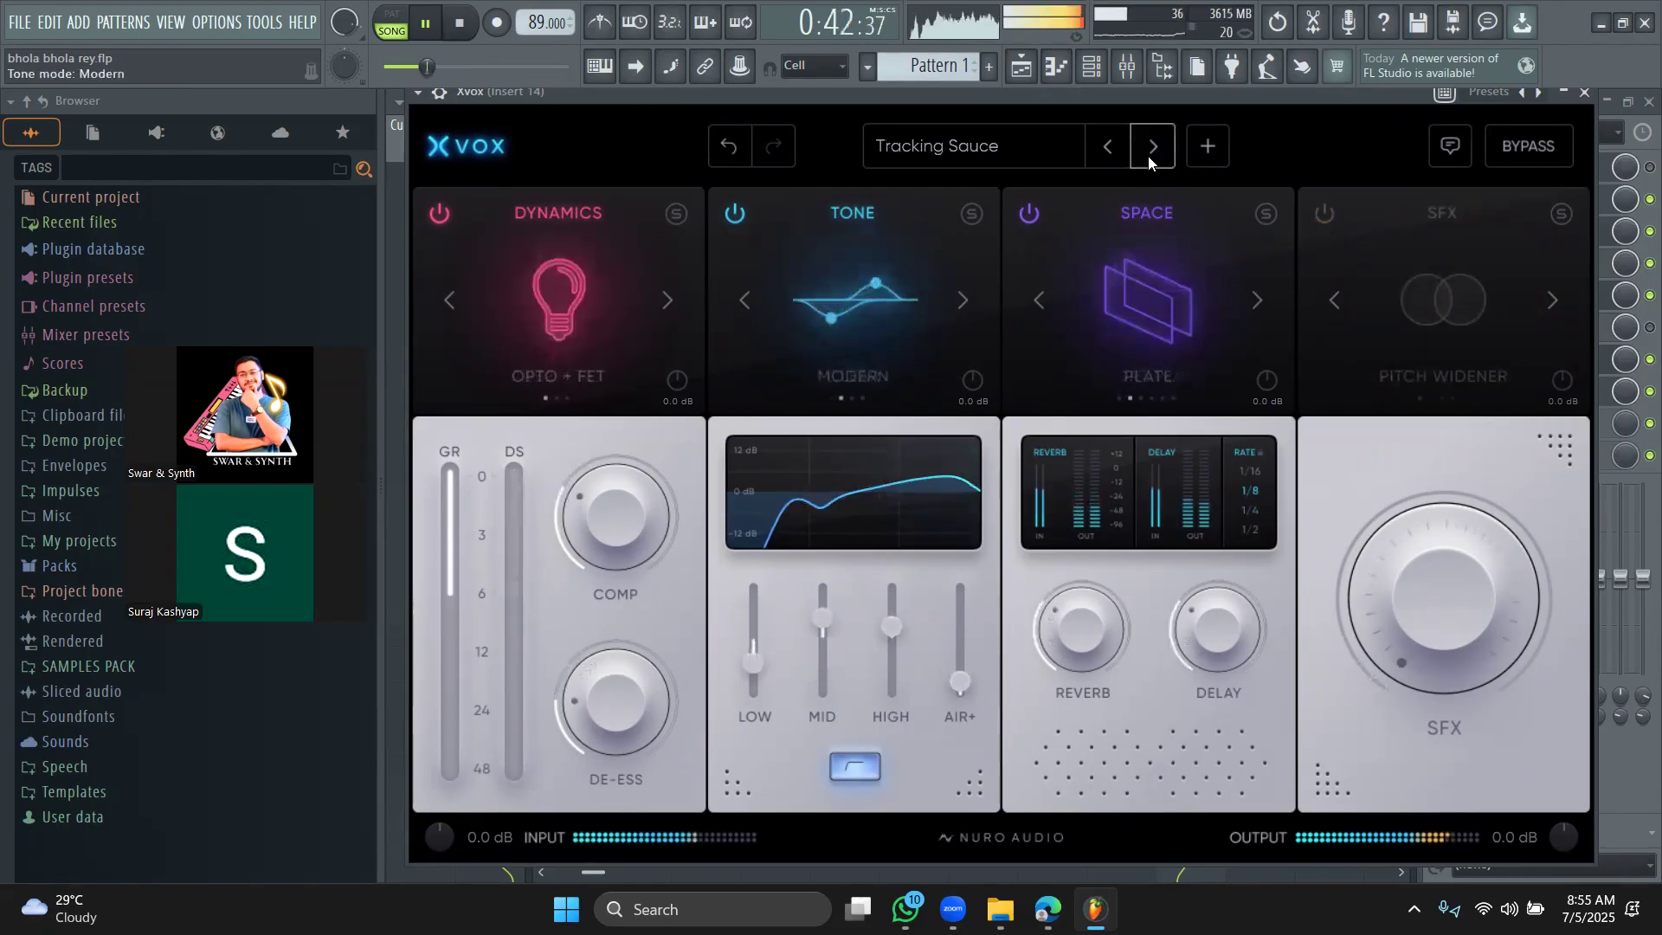
left_click(1147, 156)
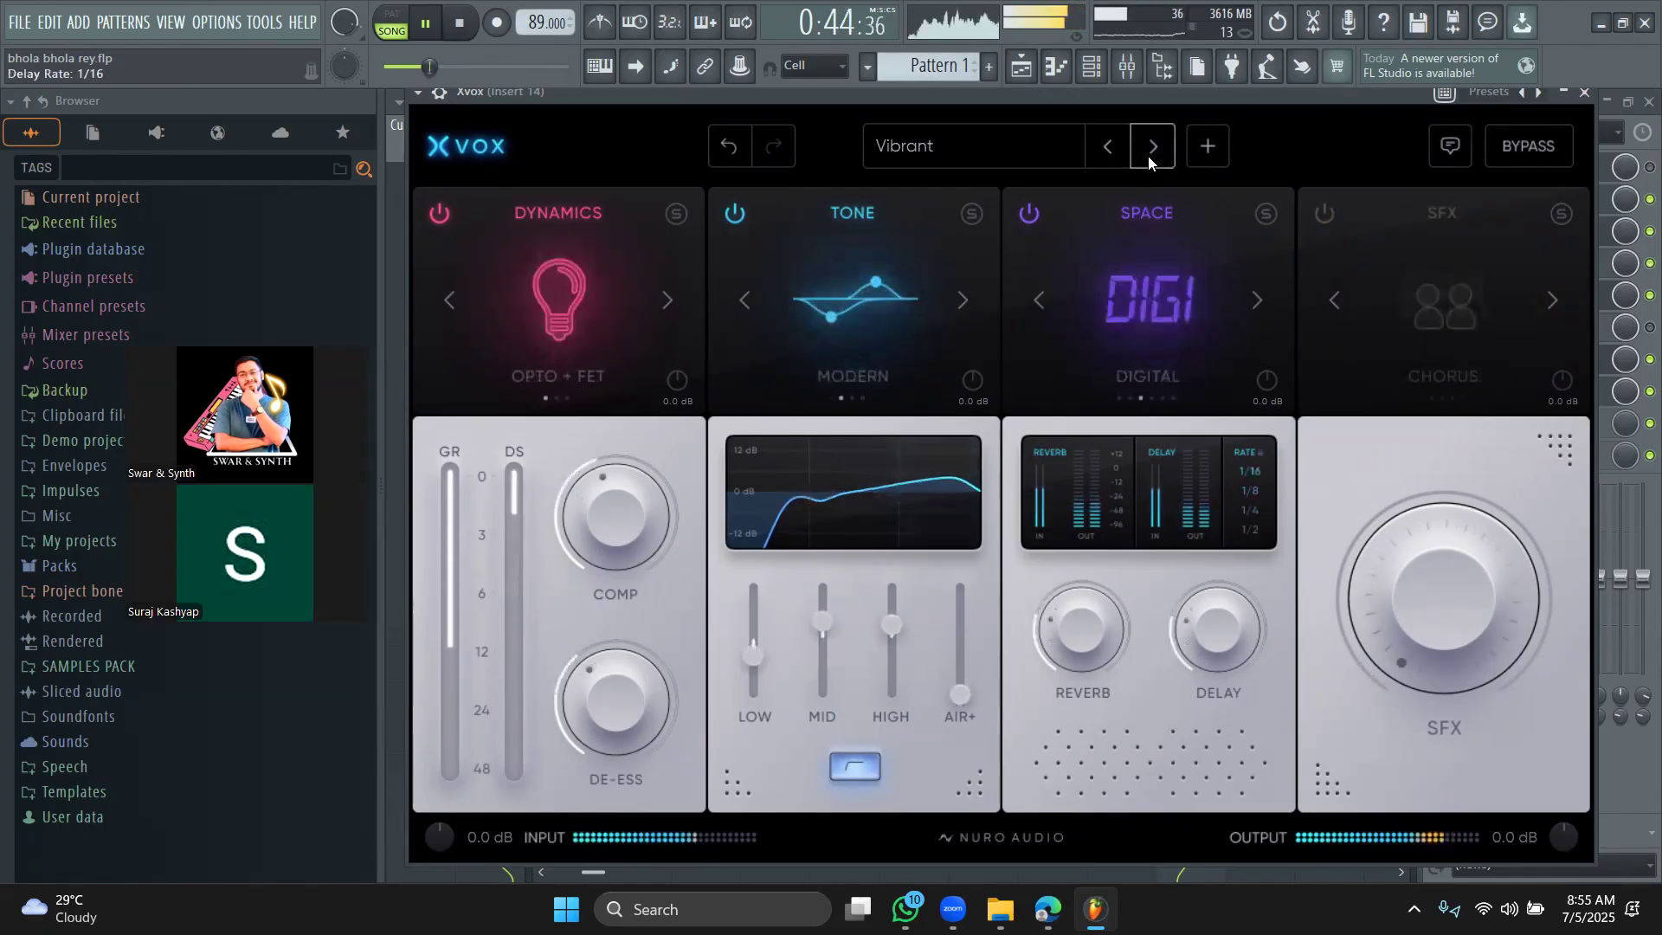
left_click(1149, 160)
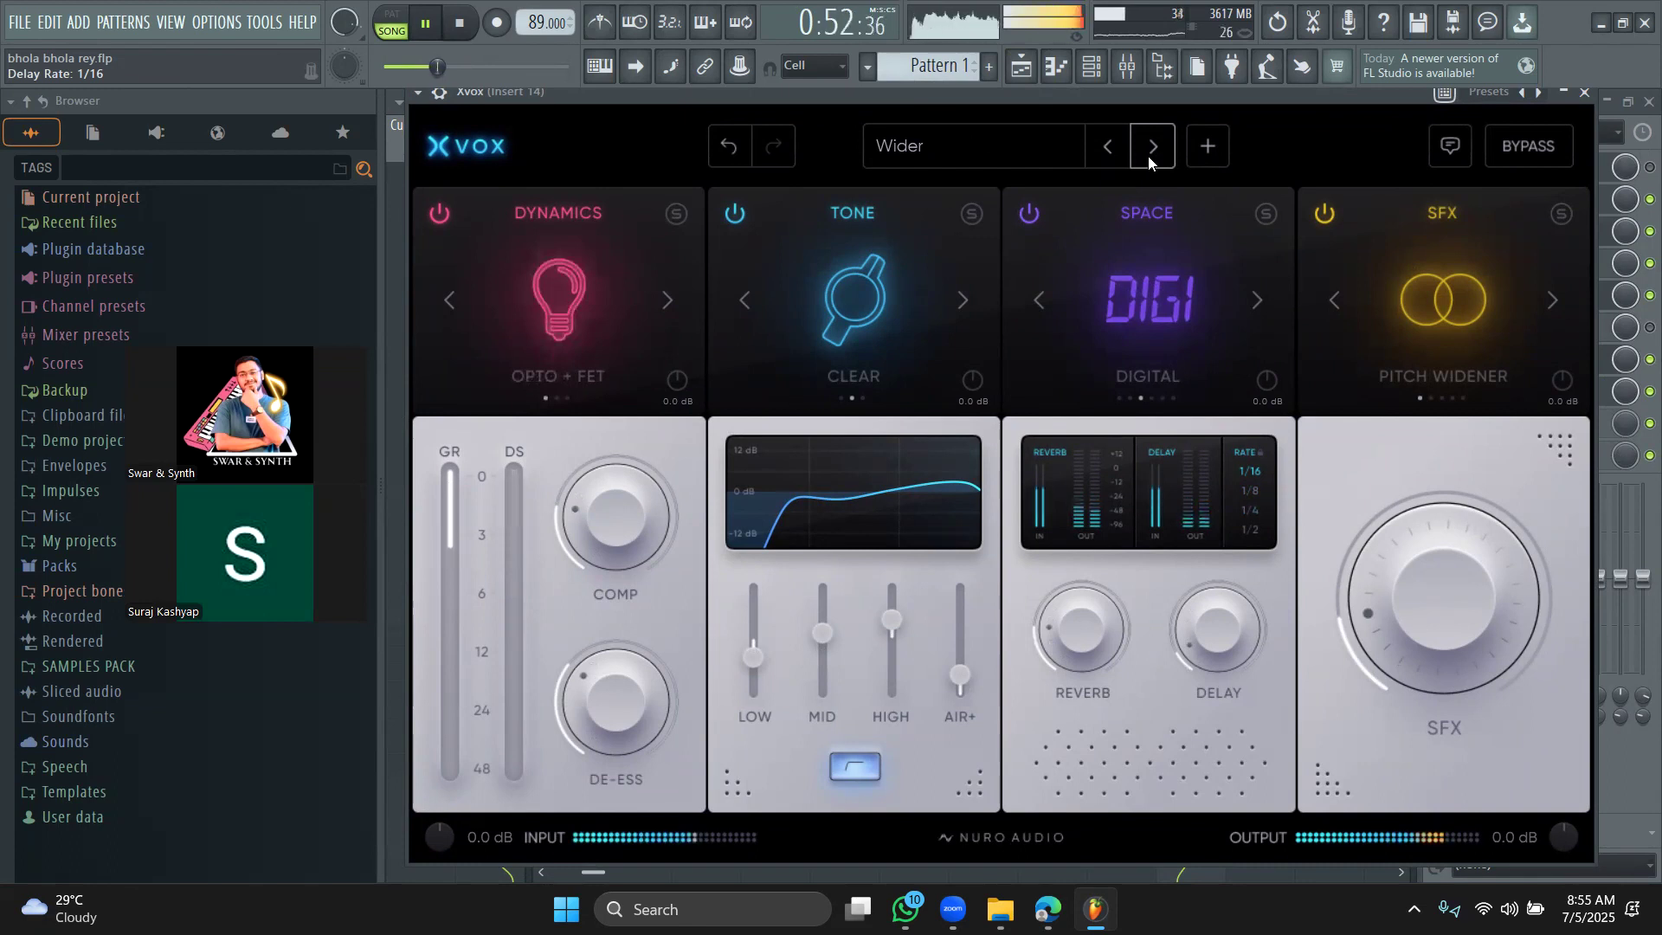
left_click(1150, 158)
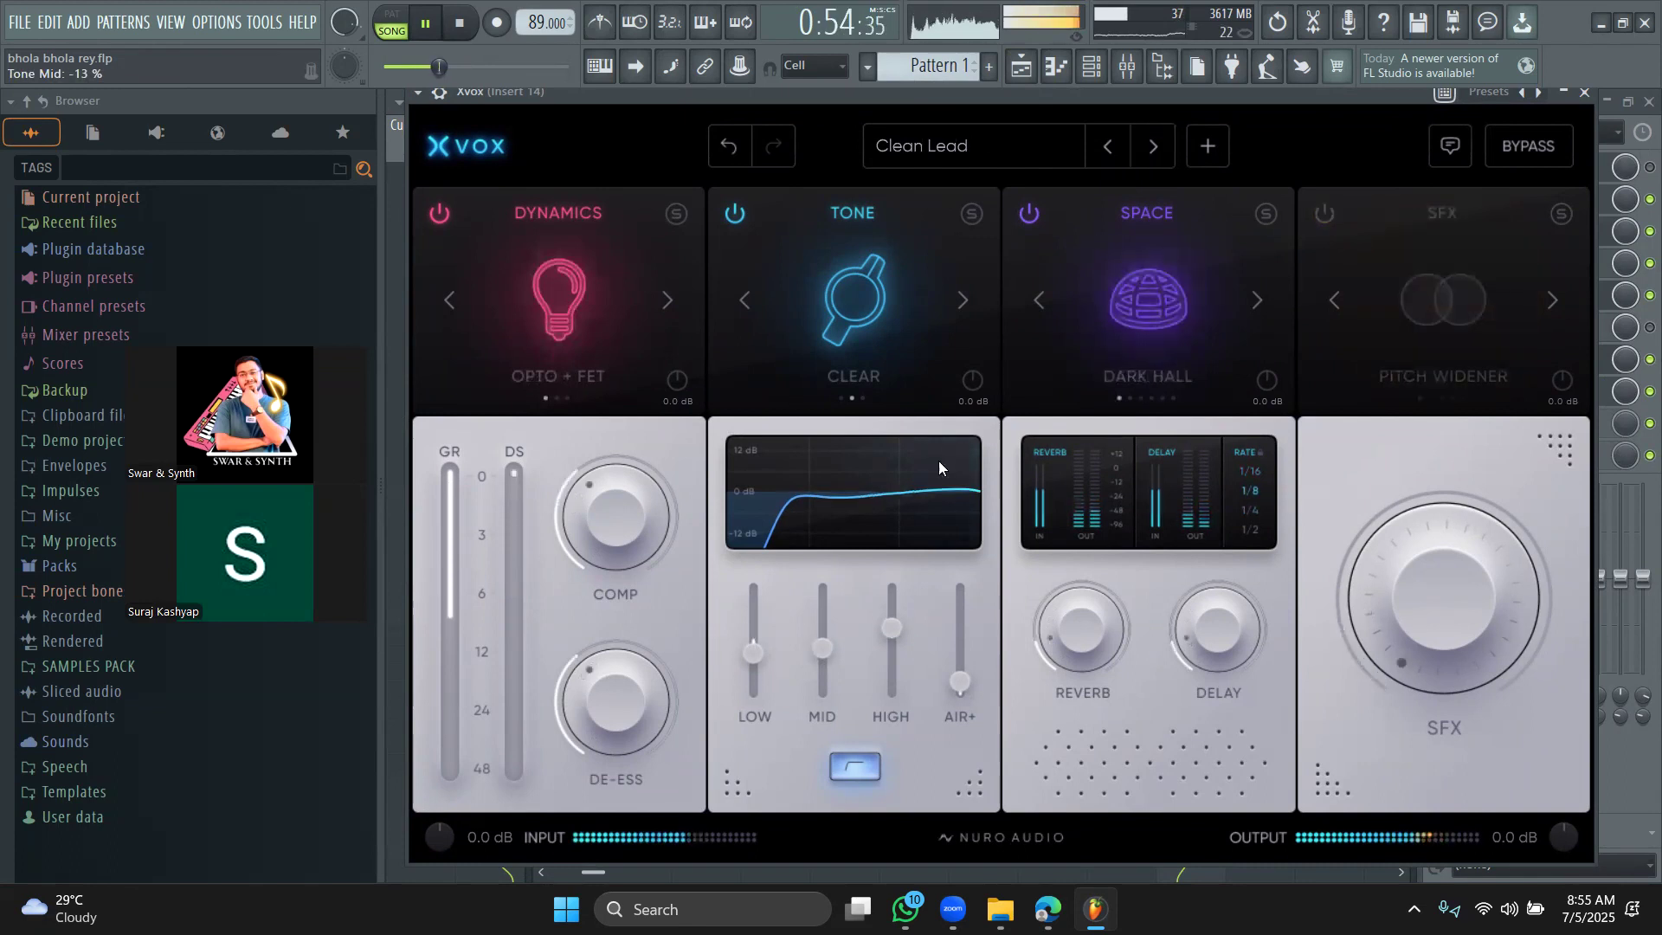
Step: Set Xvox's De-Ess to 44% and Comp to 38% while the vocal plays
left_click_drag(628, 667, 618, 633)
mouse_move(616, 538)
left_mouse_down()
mouse_move(613, 507)
mouse_move(613, 547)
left_mouse_up()
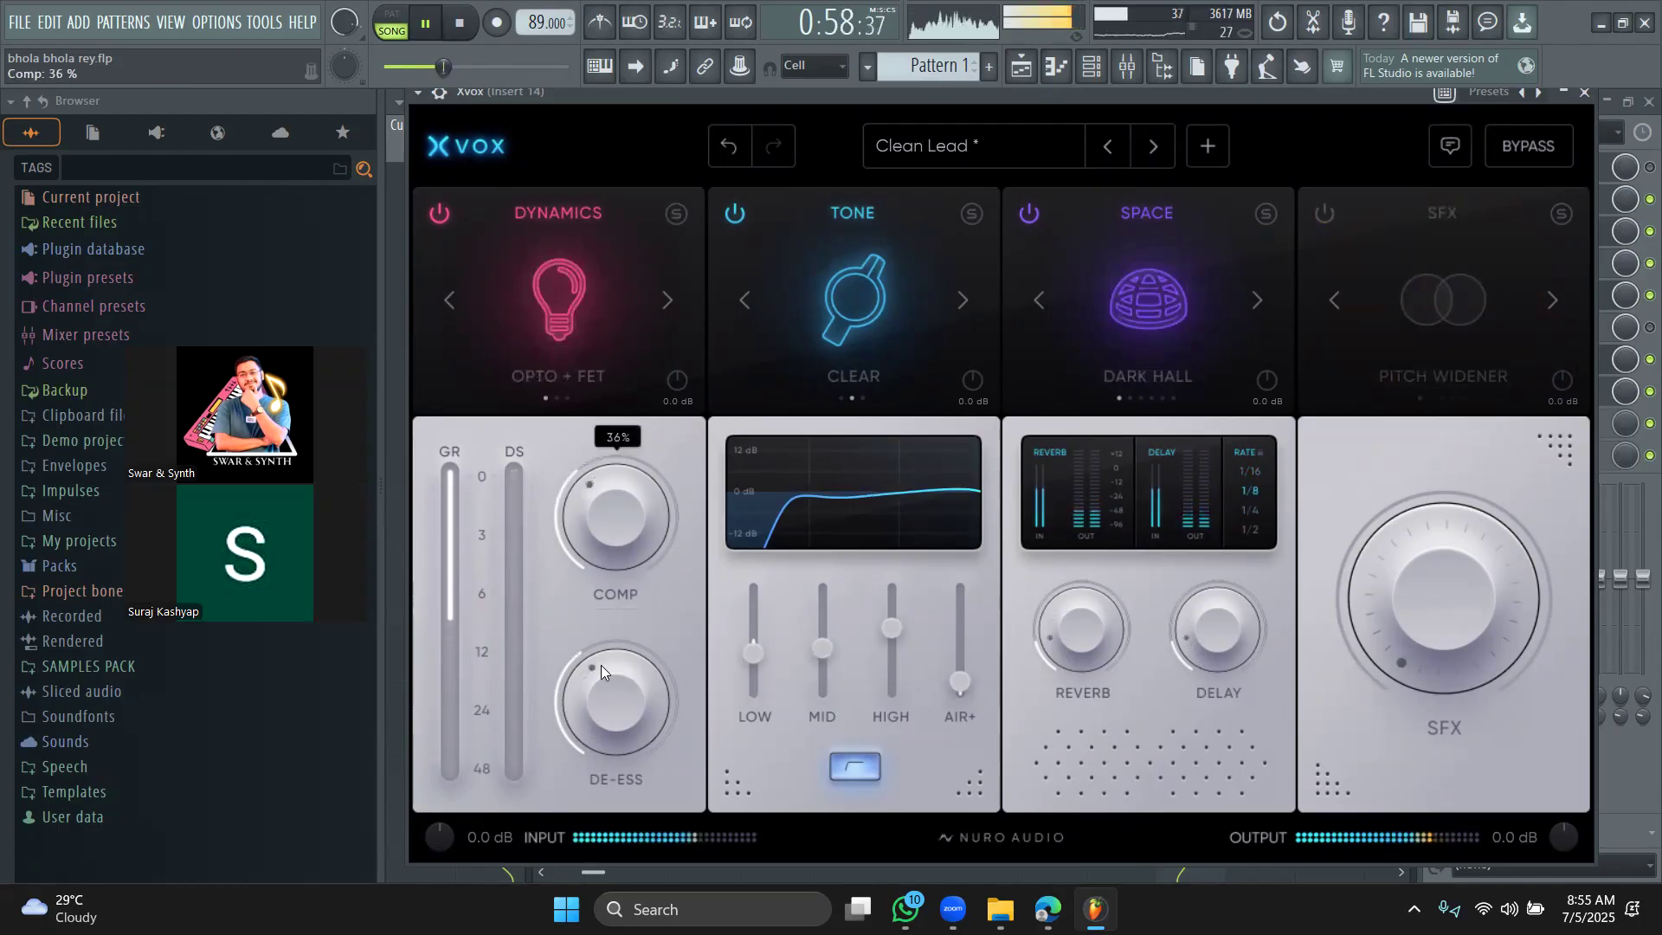
left_click_drag(600, 665, 607, 642)
left_click_drag(604, 550, 602, 540)
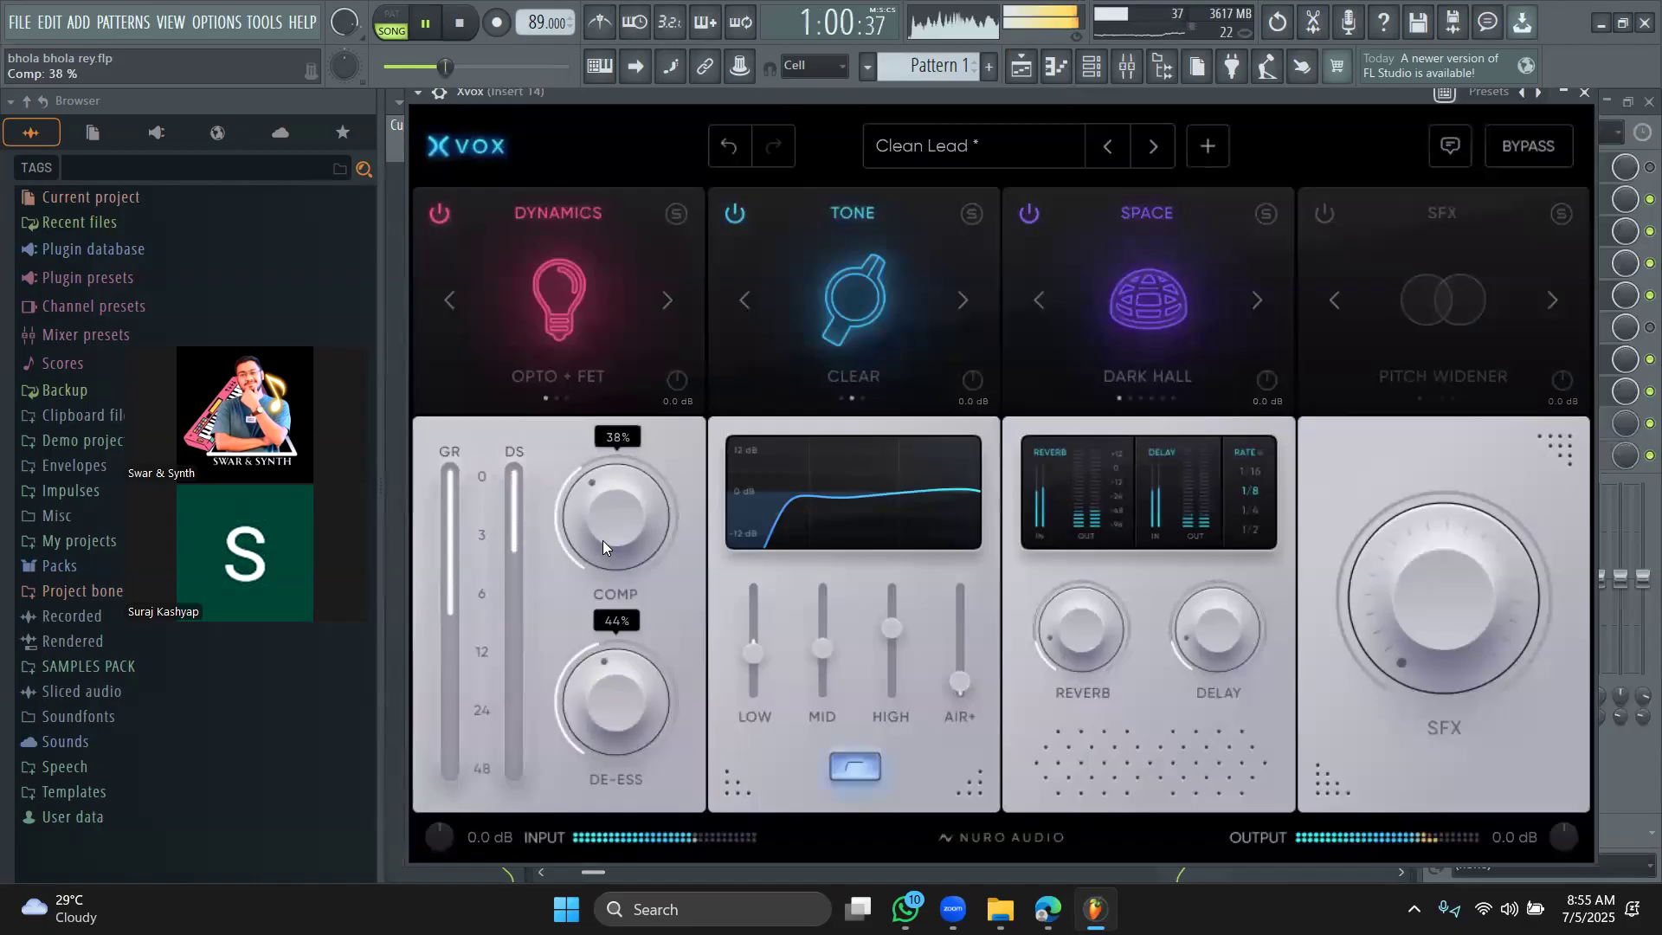
Step: Lower Xvox's Reverb to 6% and Delay to 9%, and close the plugin window
left_click_drag(1184, 645, 1211, 697)
left_click_drag(1109, 662, 1090, 675)
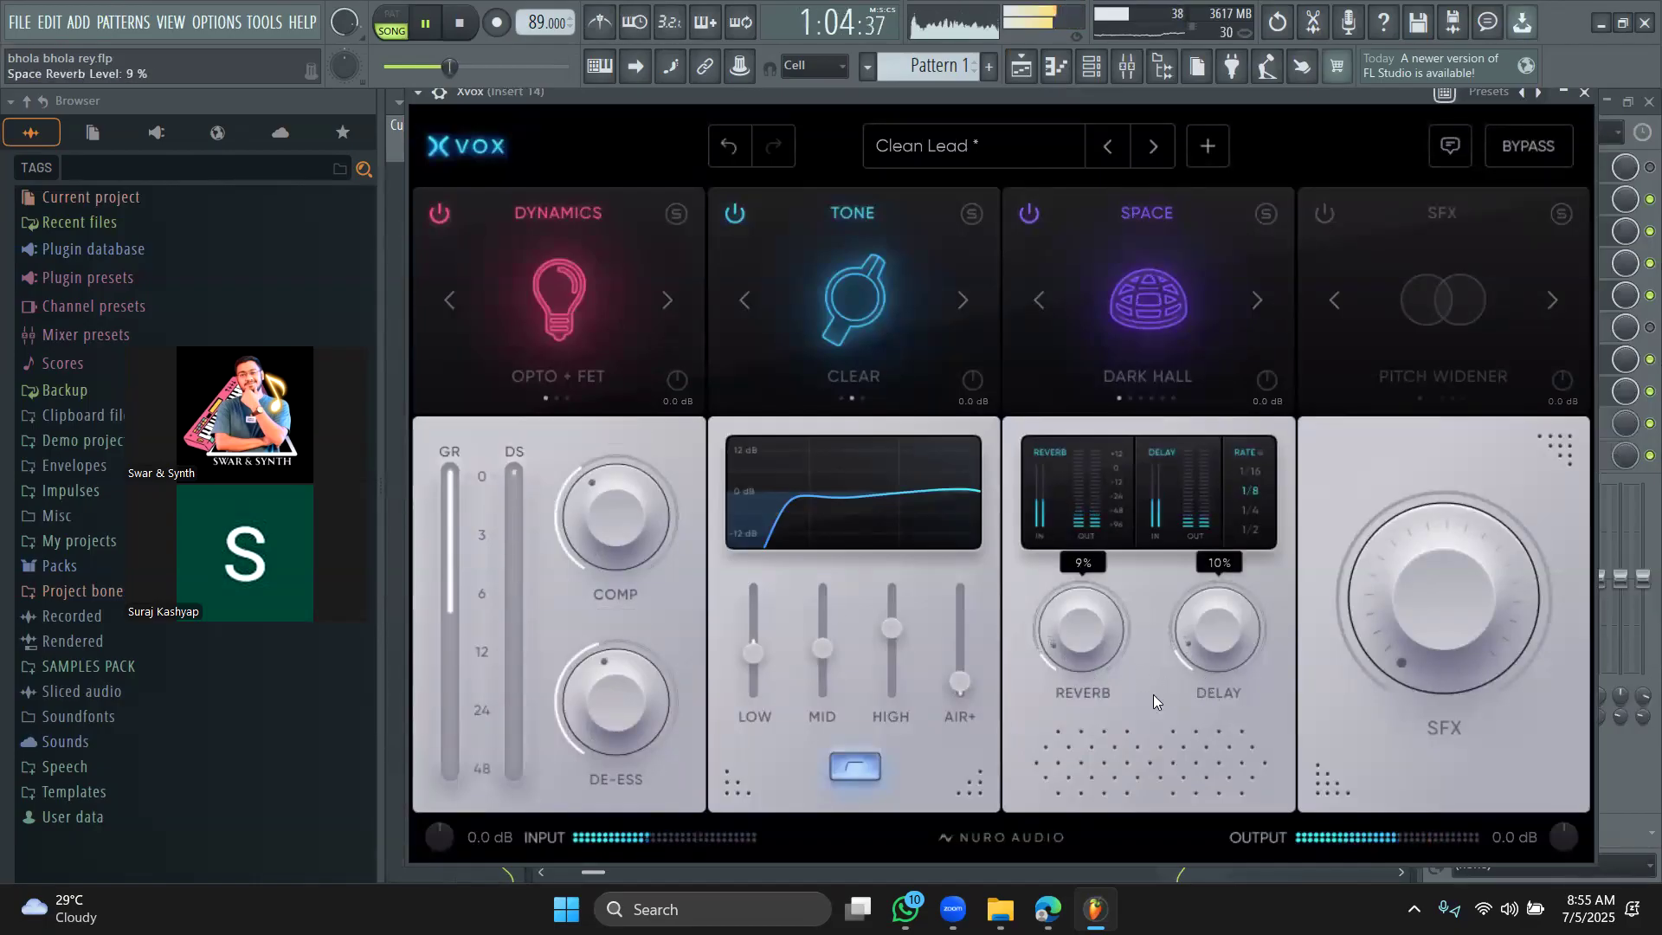
left_click_drag(1203, 656, 1092, 663)
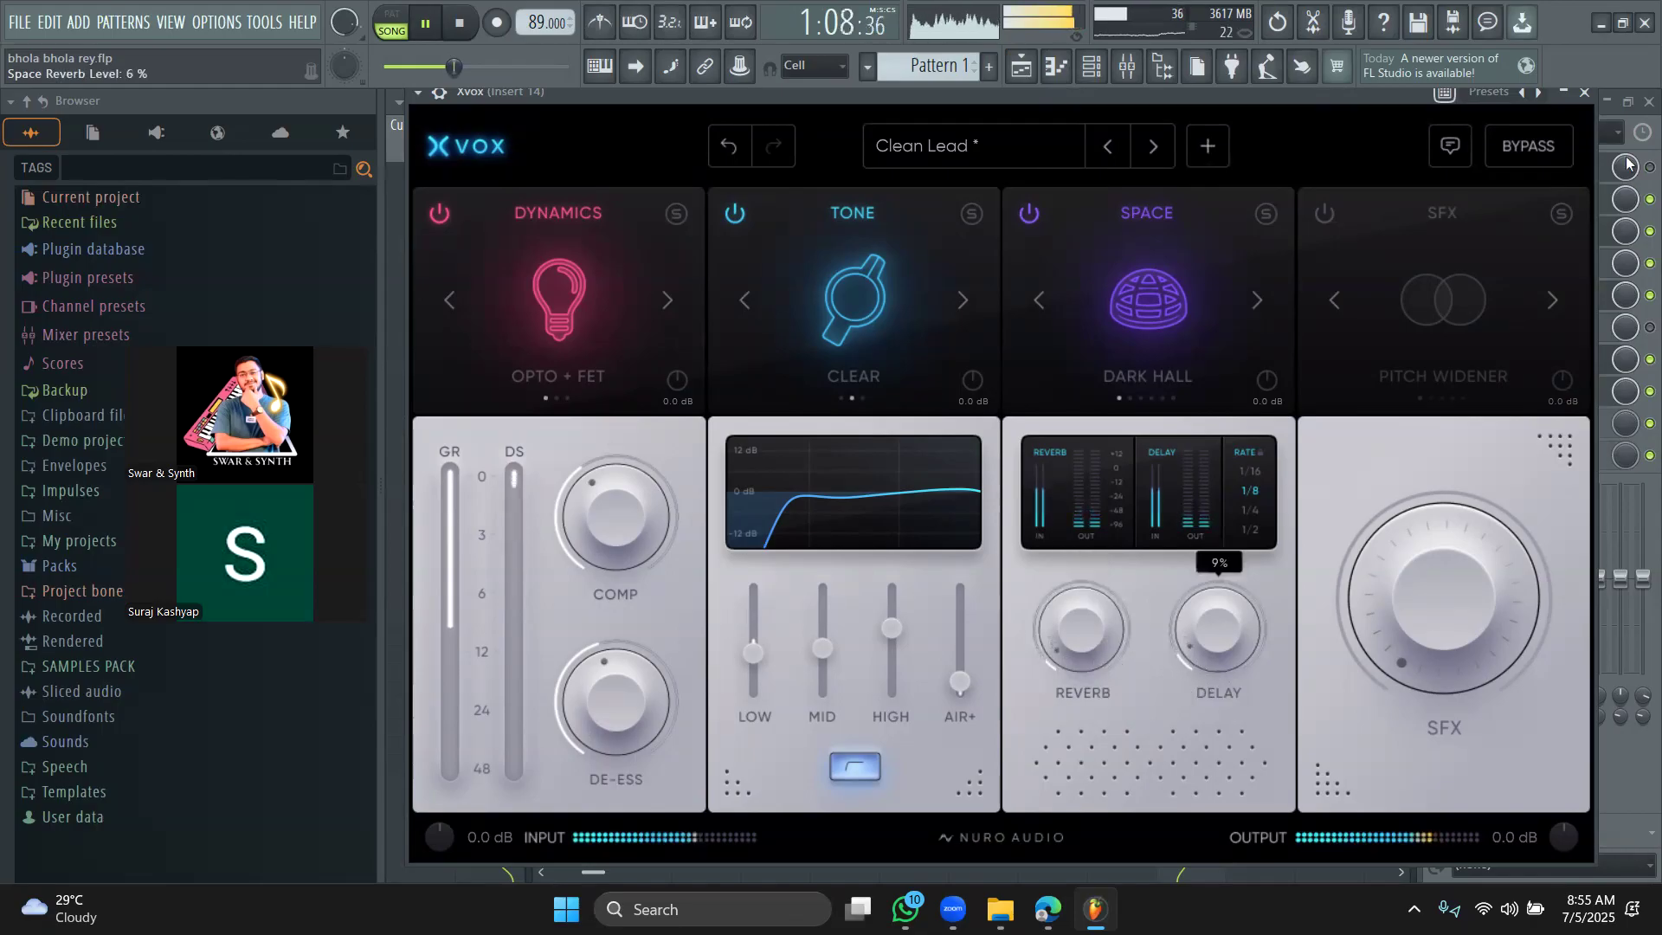
left_click(1585, 94)
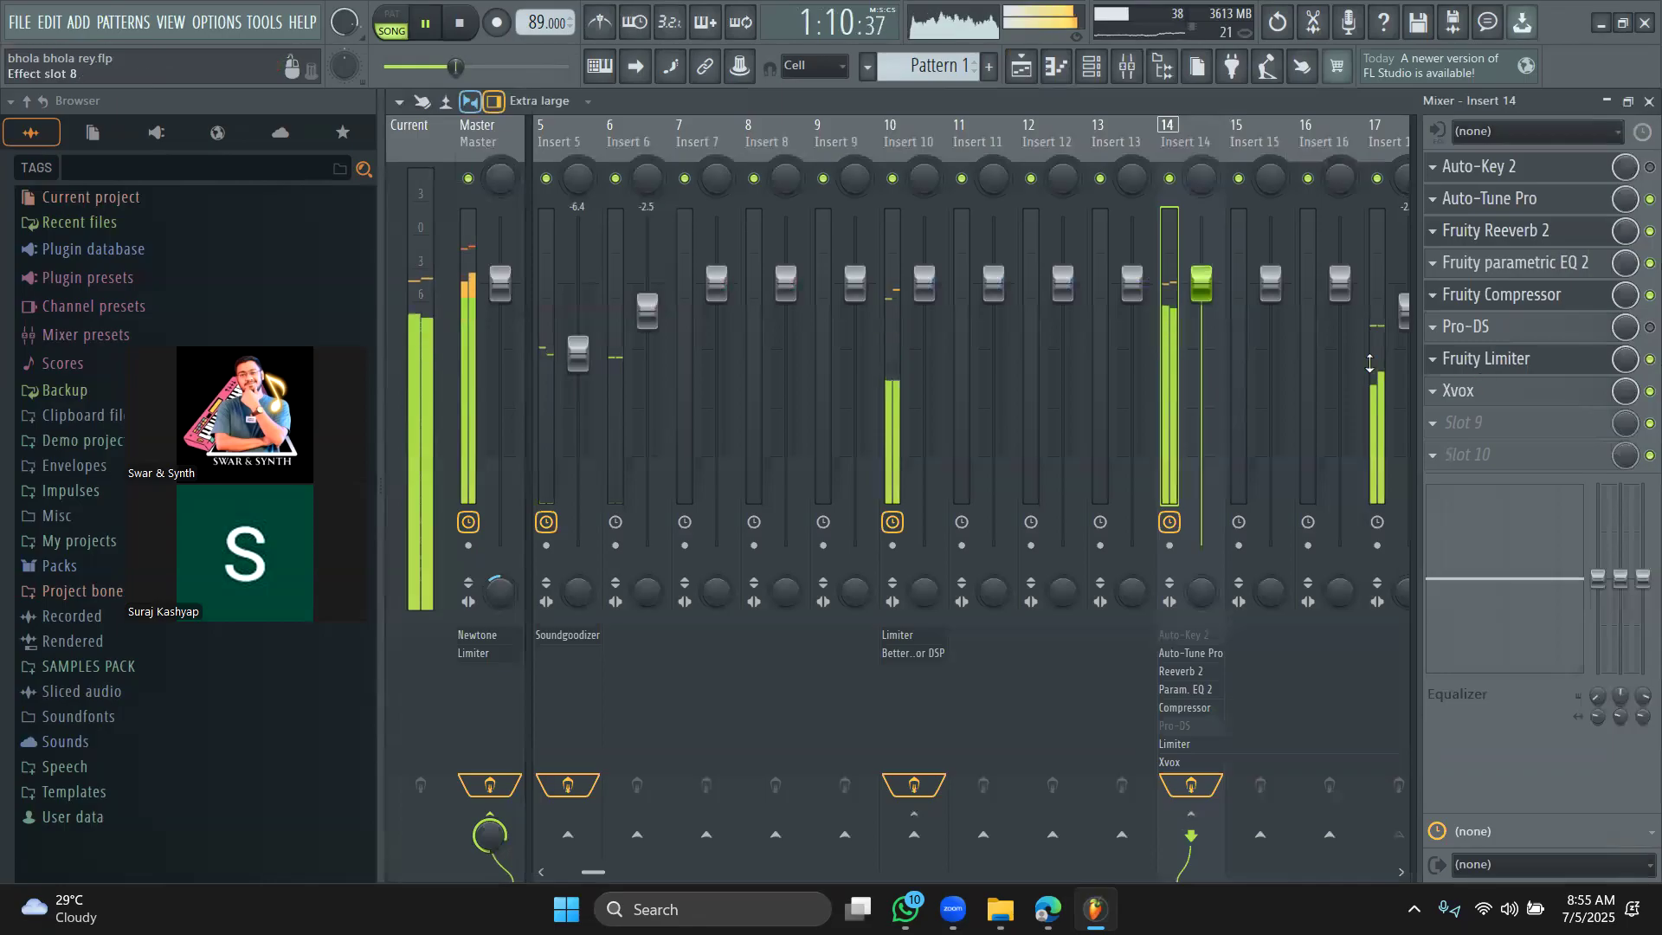
Step: Stop playback, move the playlist position to bar 9, restart playback, and return to the mixer
key("space")
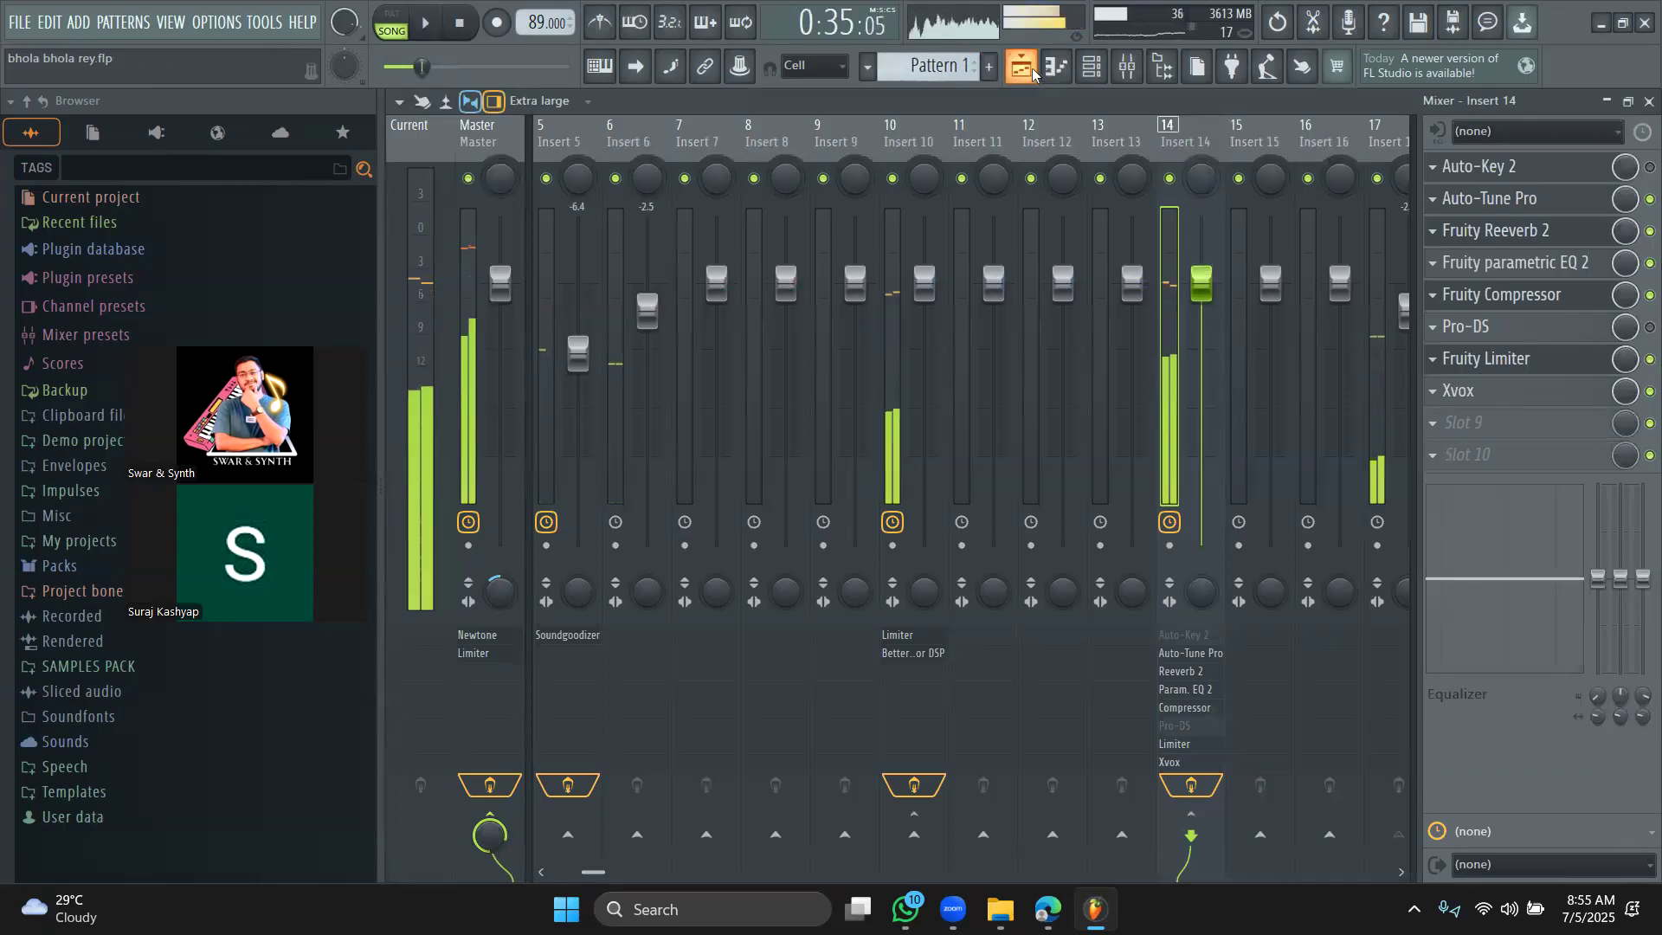
key("F5")
left_click_drag(938, 137, 864, 159)
key("space")
left_click(1127, 68)
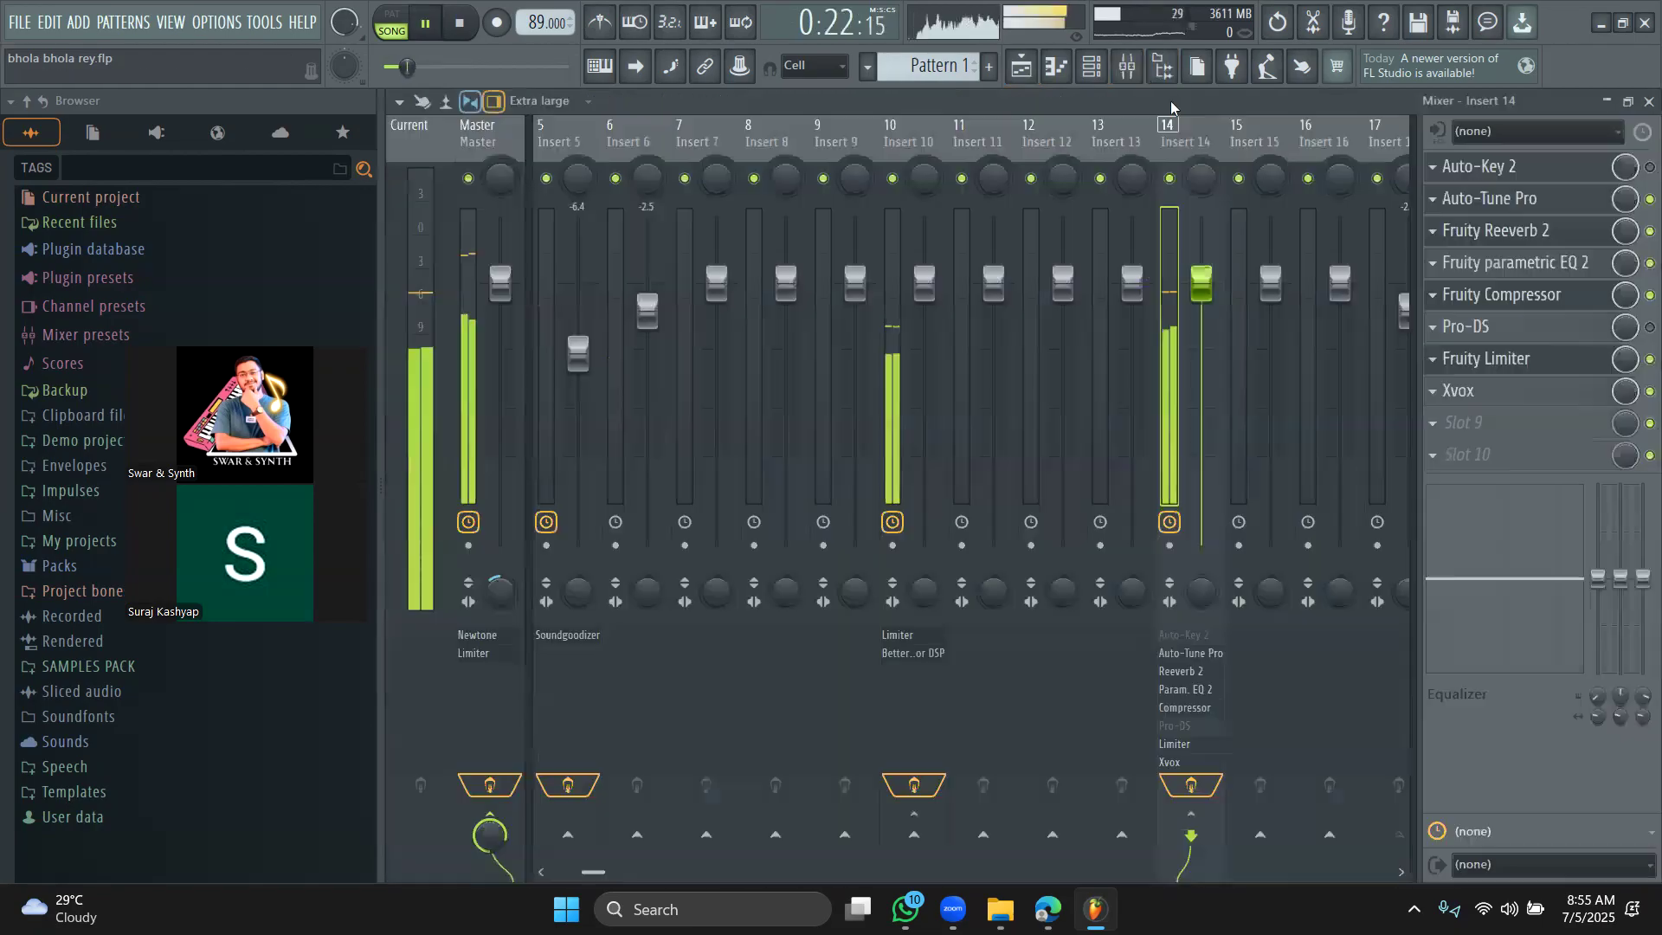
Step: Reopen Xvox on Insert 14, raise its output gain to +2.2 dB, and set Reverb and Delay to 0%
left_click(1506, 388)
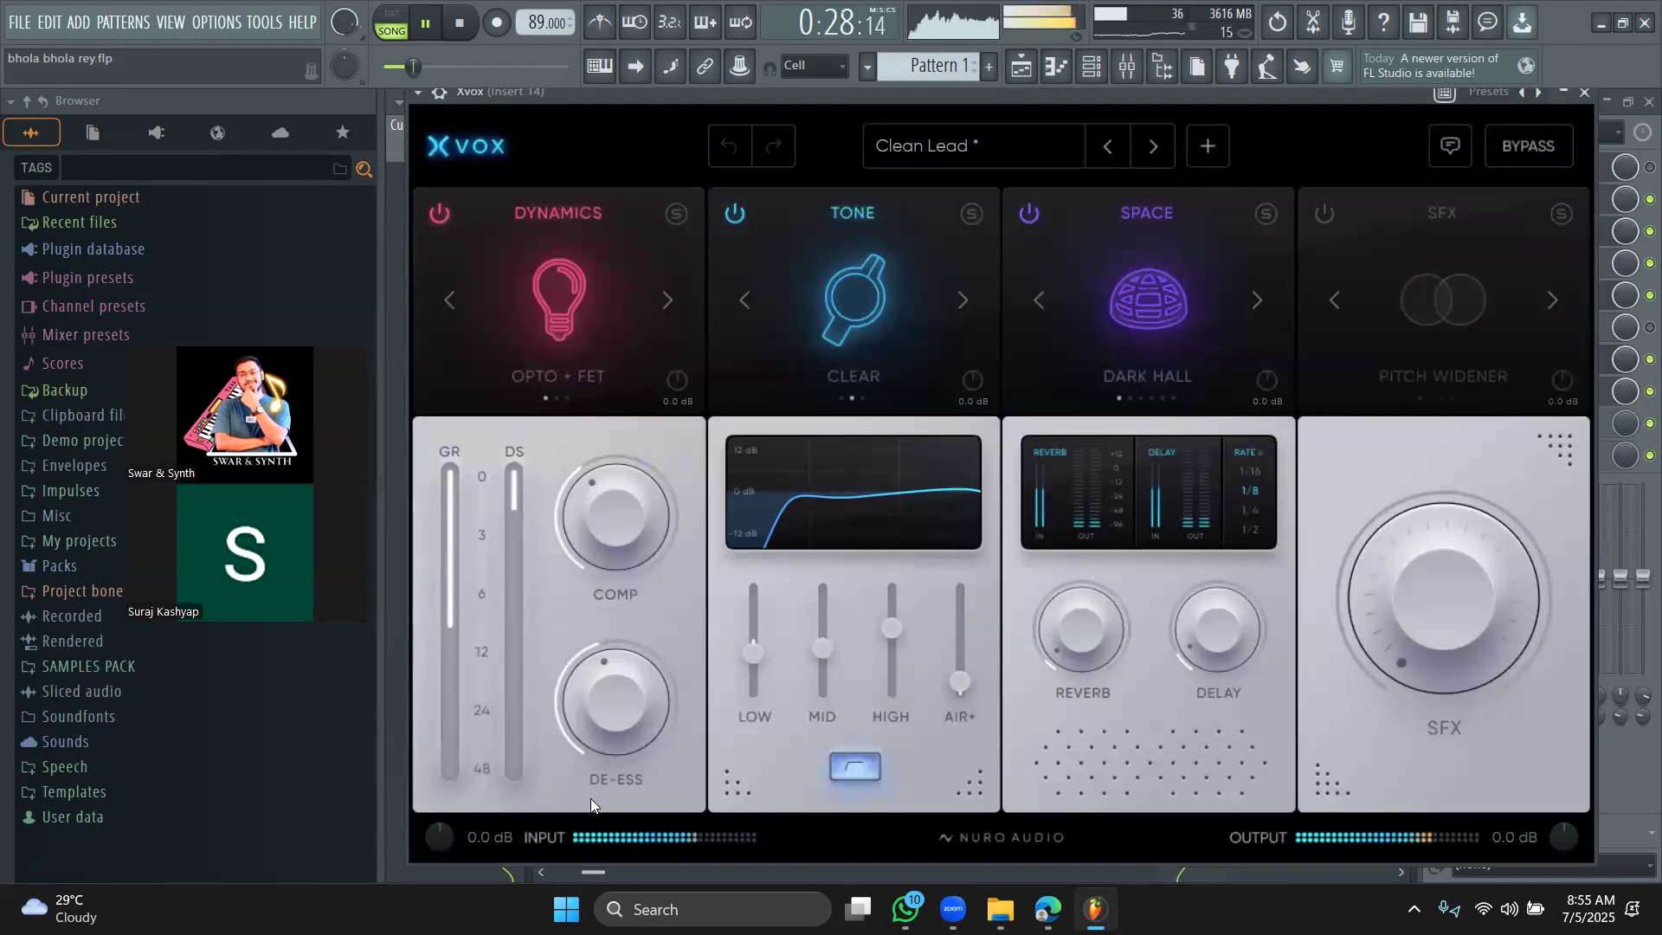
mouse_move(1565, 836)
left_mouse_down()
mouse_move(1582, 814)
mouse_move(1570, 838)
left_mouse_up()
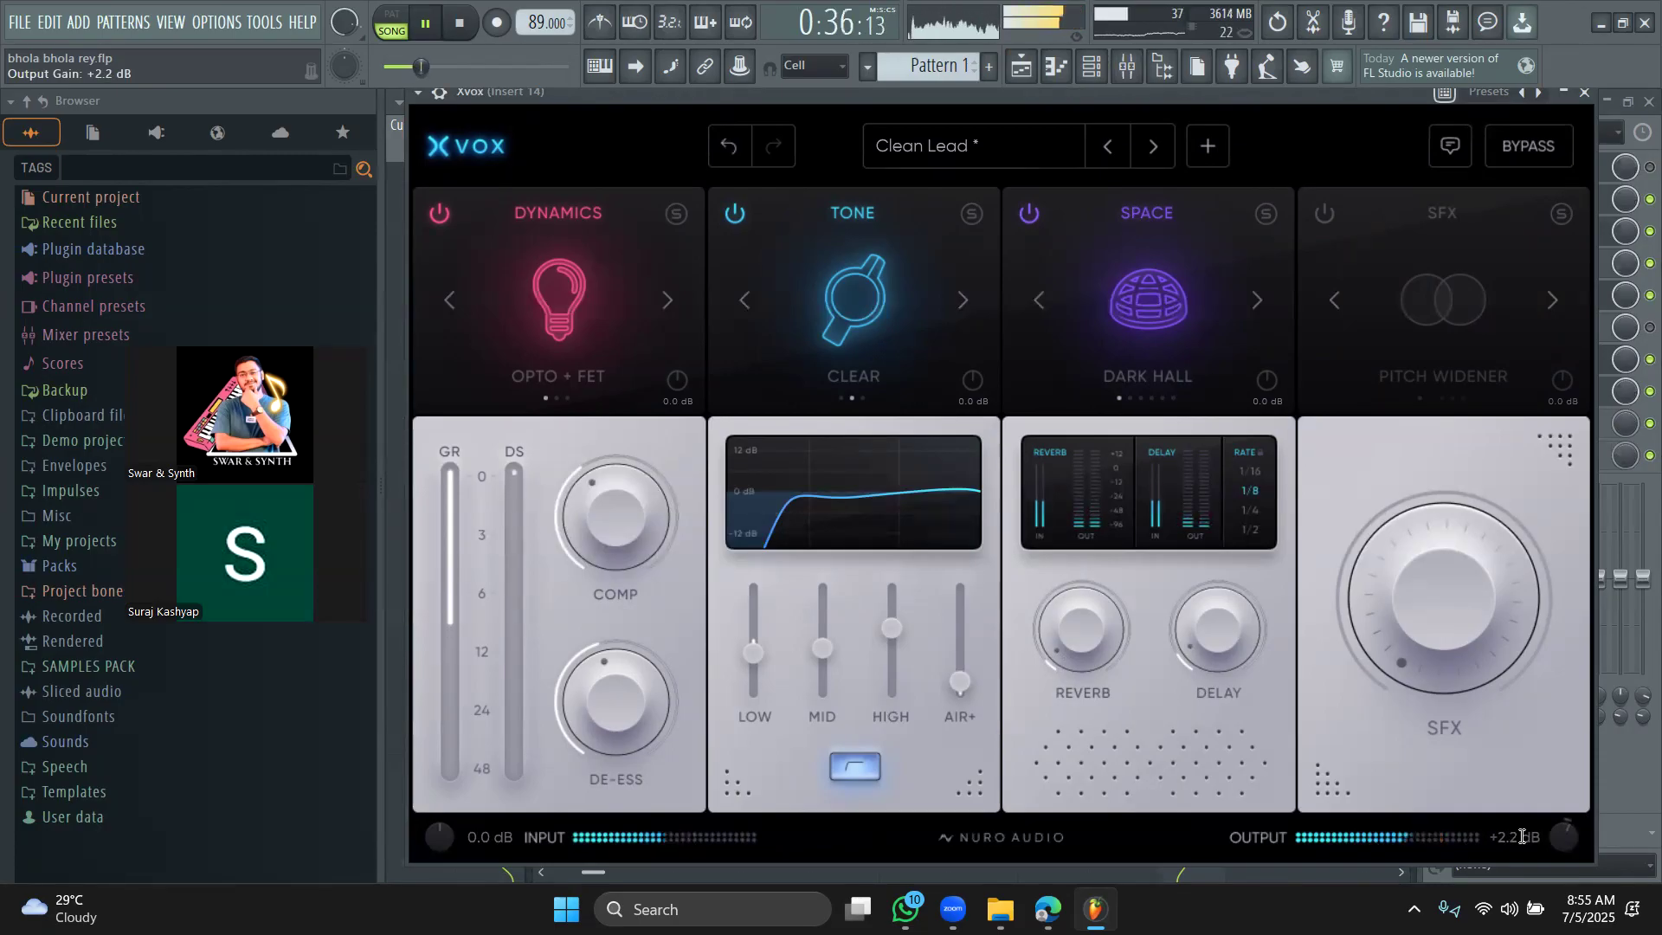
left_click_drag(1106, 645, 1117, 722)
left_click_drag(1217, 651, 1218, 755)
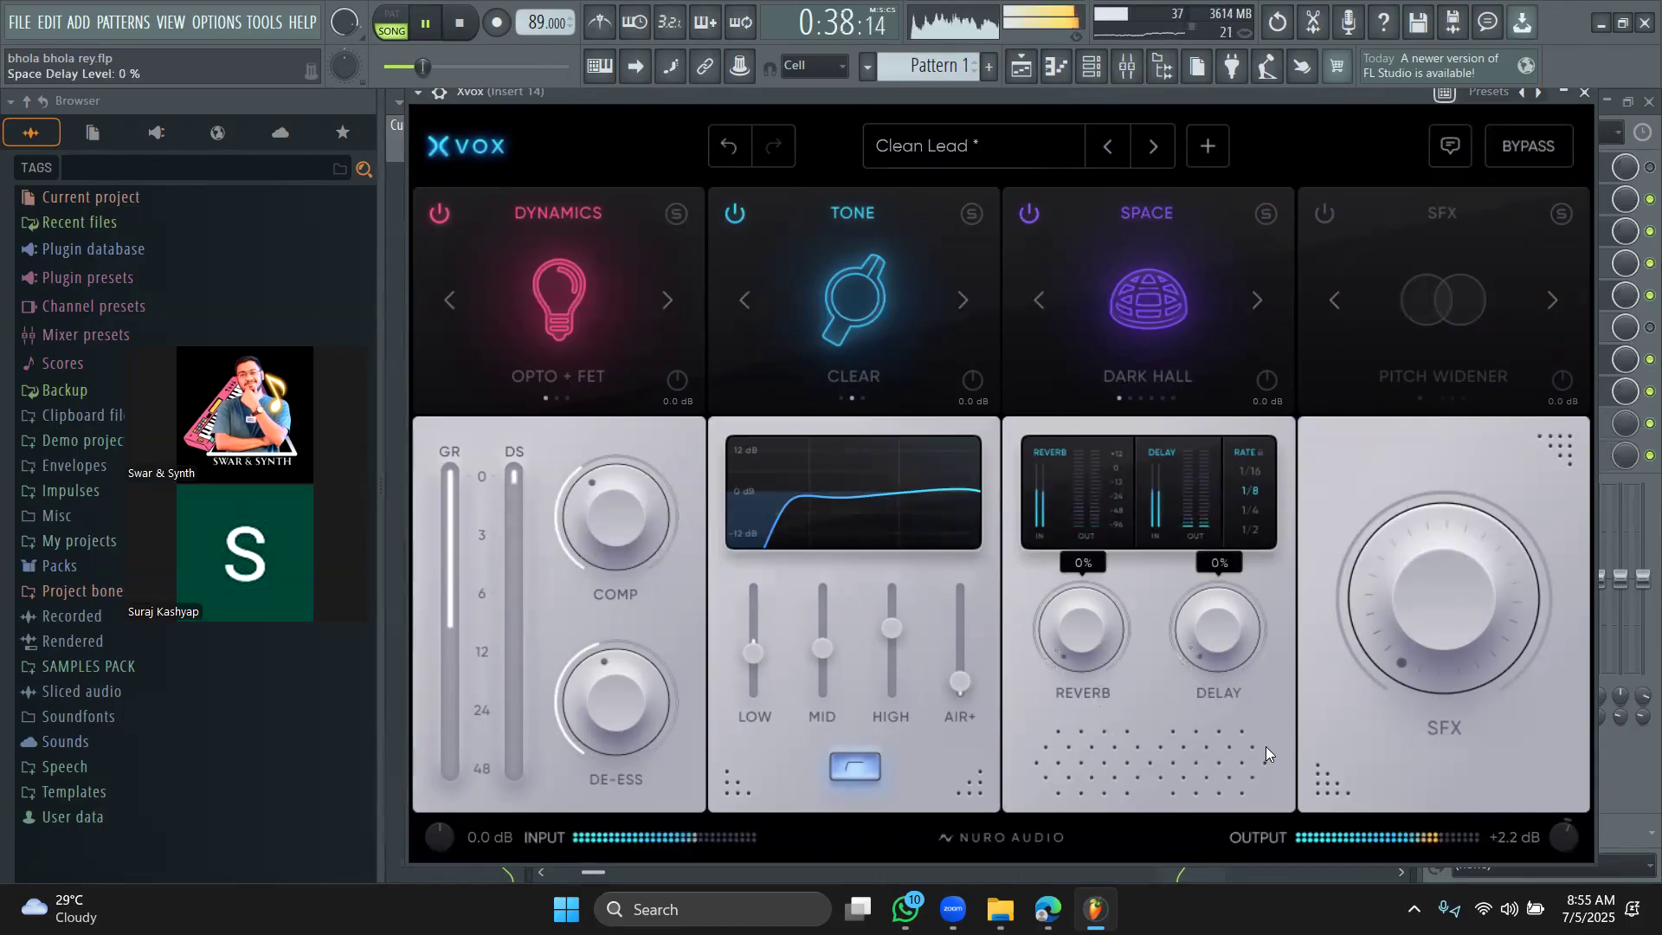
Step: Set Xvox's Air+ to 22%, Comp to 49% and De-Ess to 48%, and close the plugin window
mouse_move(963, 680)
left_mouse_down()
mouse_move(964, 609)
mouse_move(964, 674)
left_mouse_up()
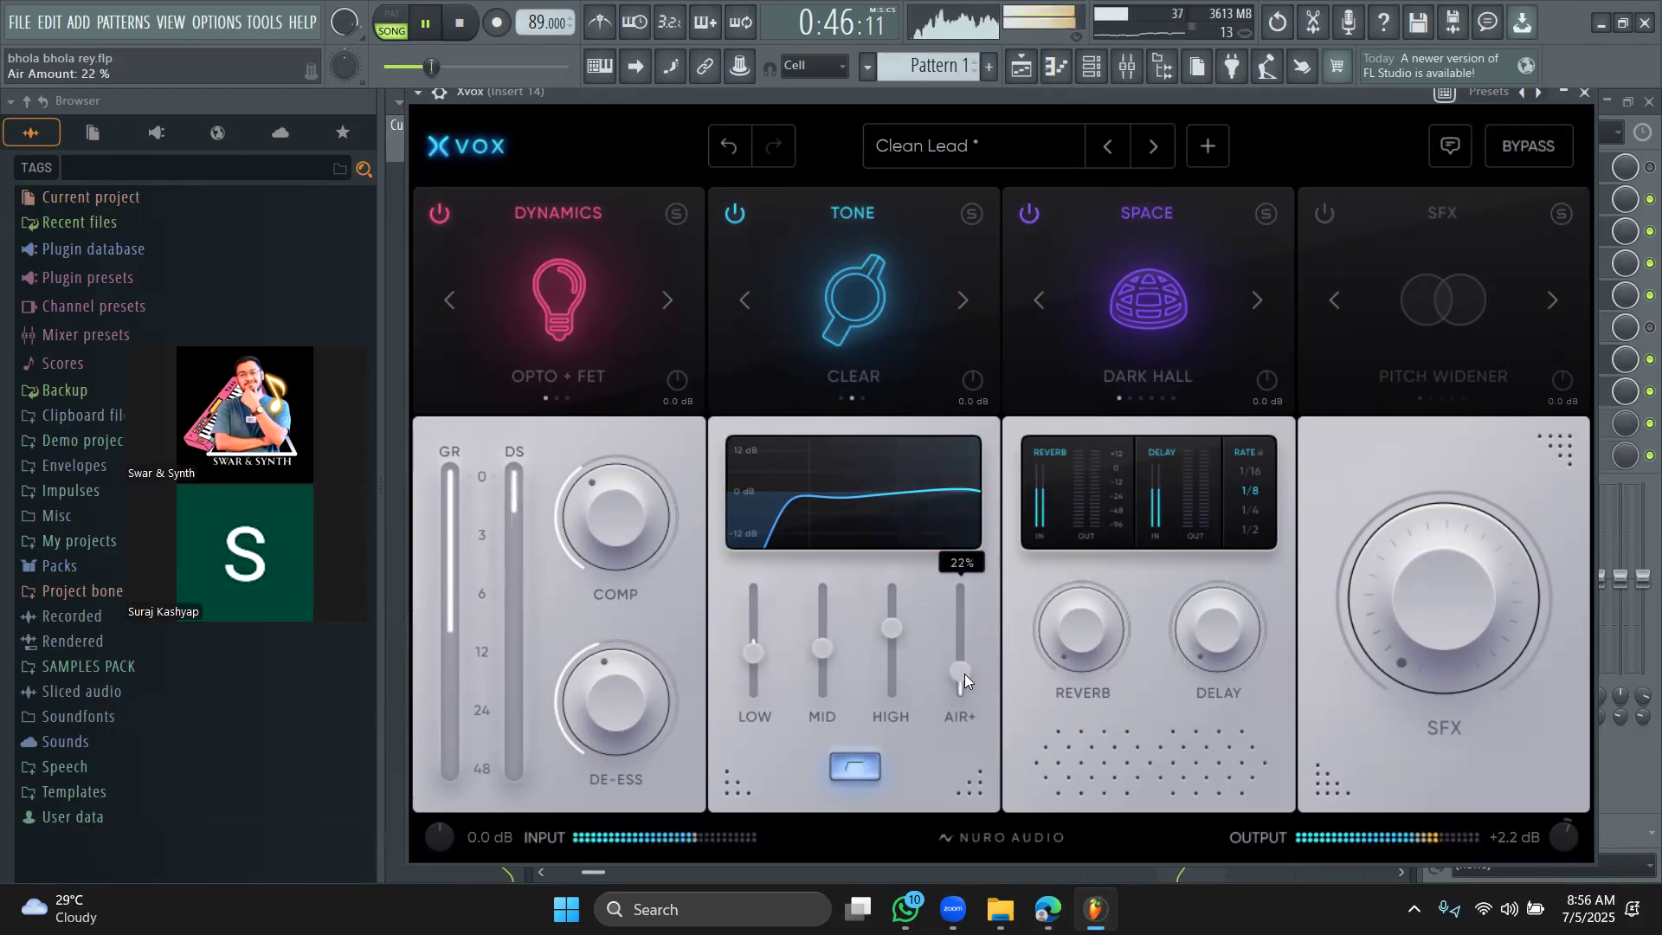
mouse_move(613, 480)
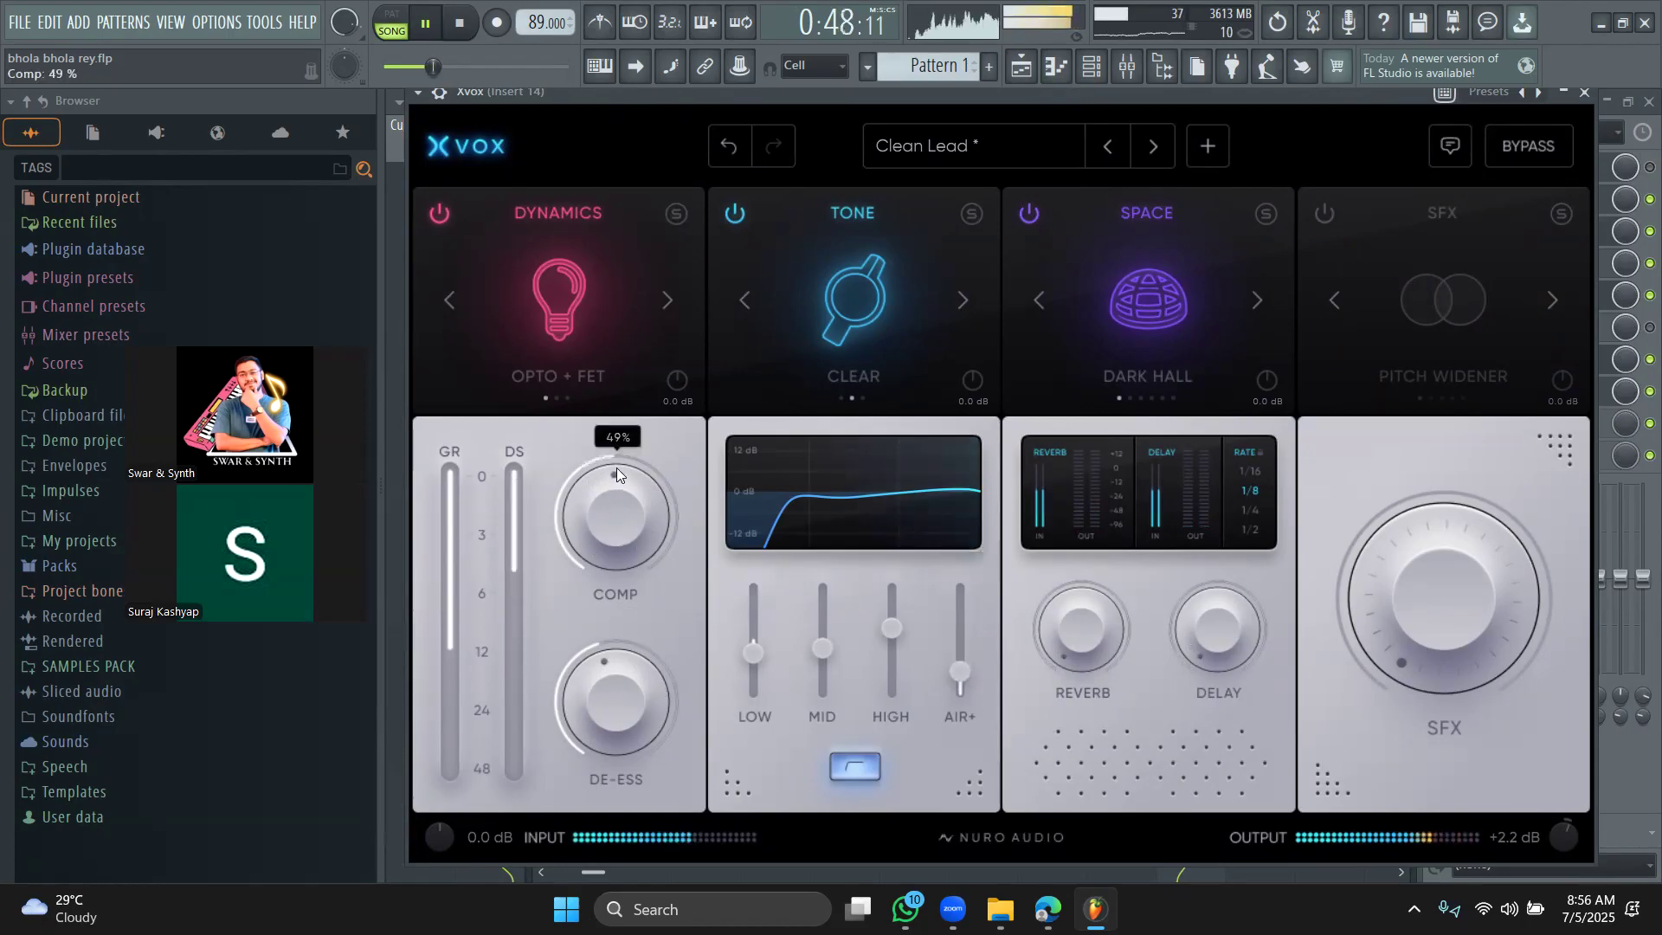
left_click_drag(631, 647, 630, 636)
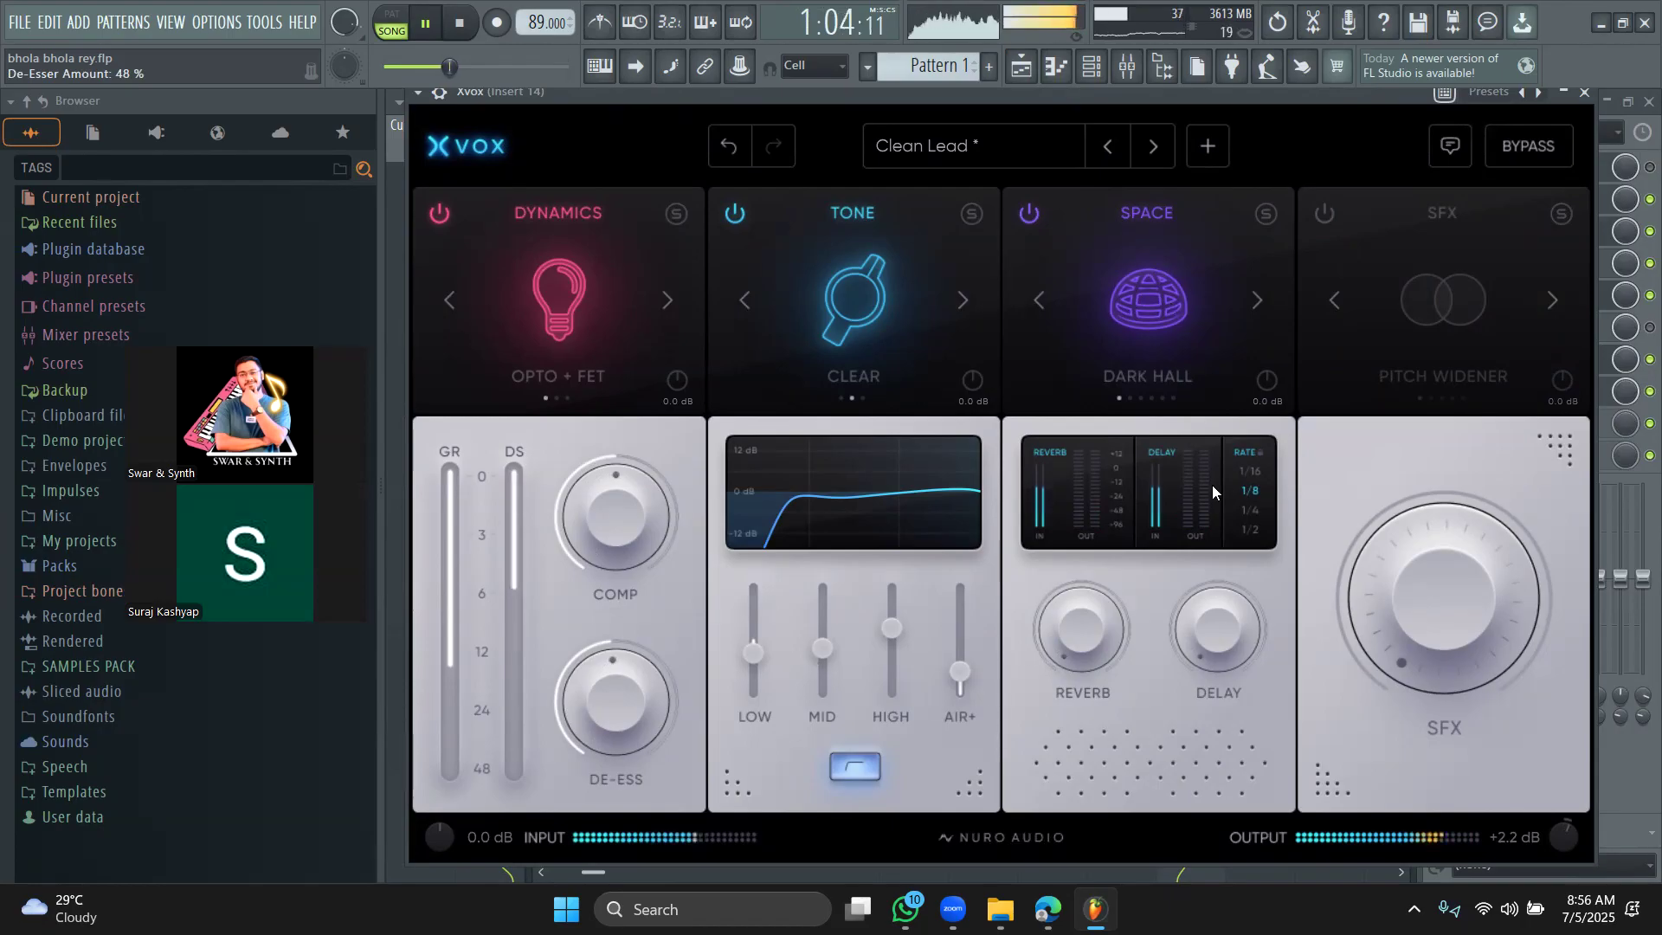
left_click(1587, 94)
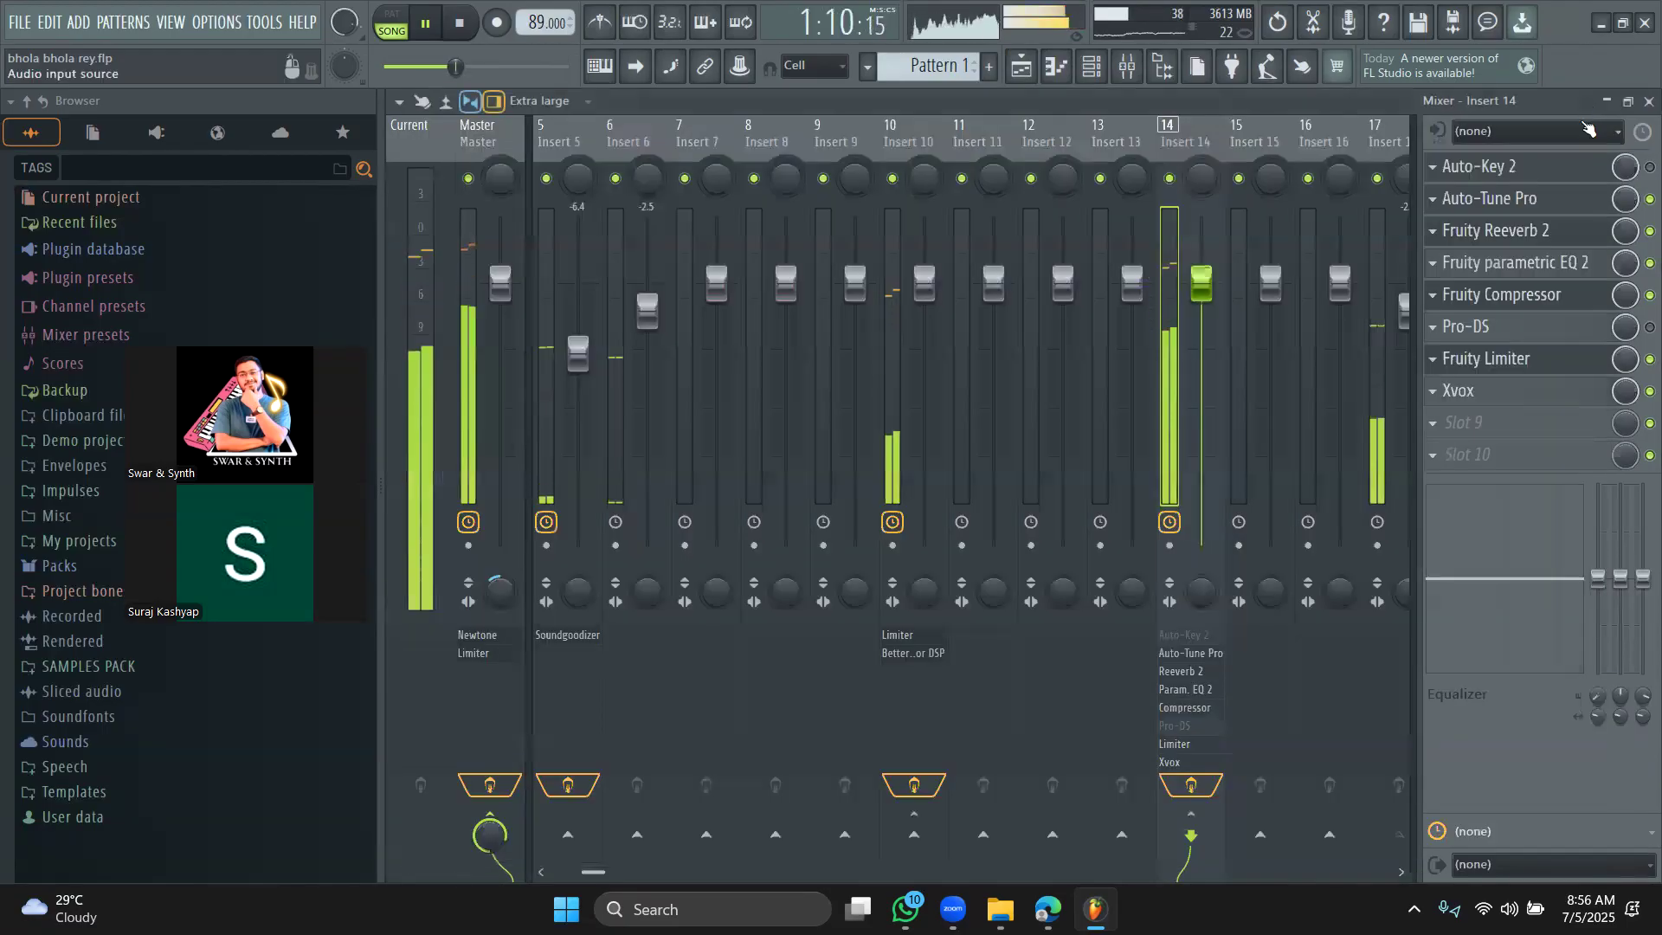
Step: Stop playback and delete Xvox from effect slot 8 of Insert 14
key("space")
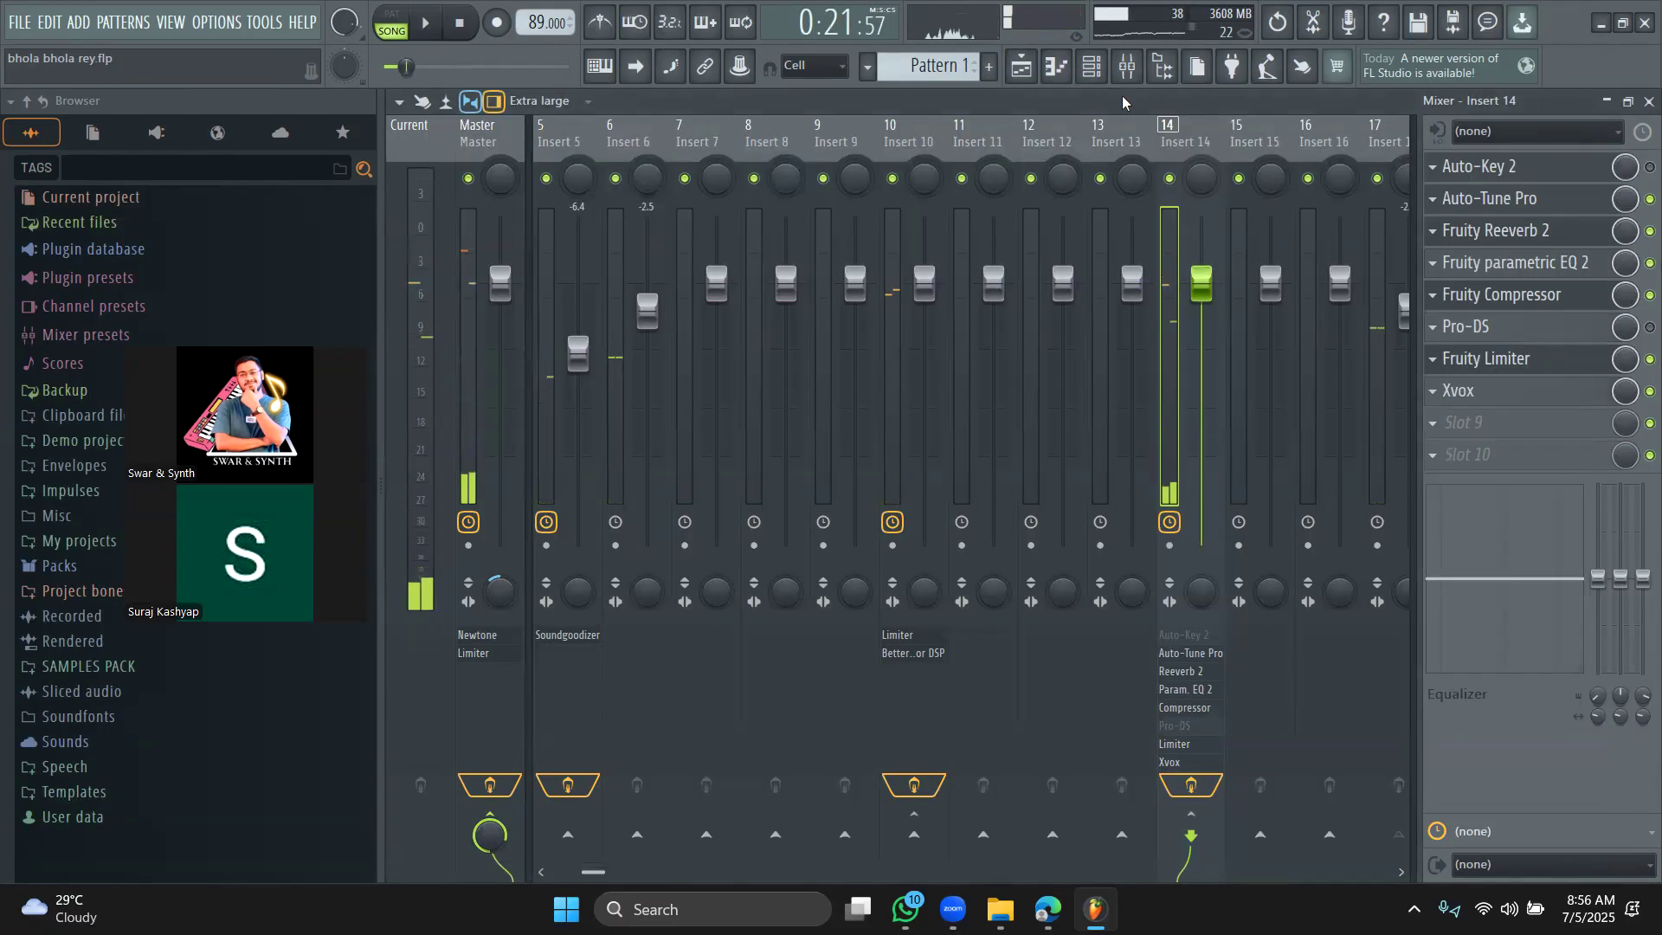
left_click(1431, 391)
left_click(1449, 434)
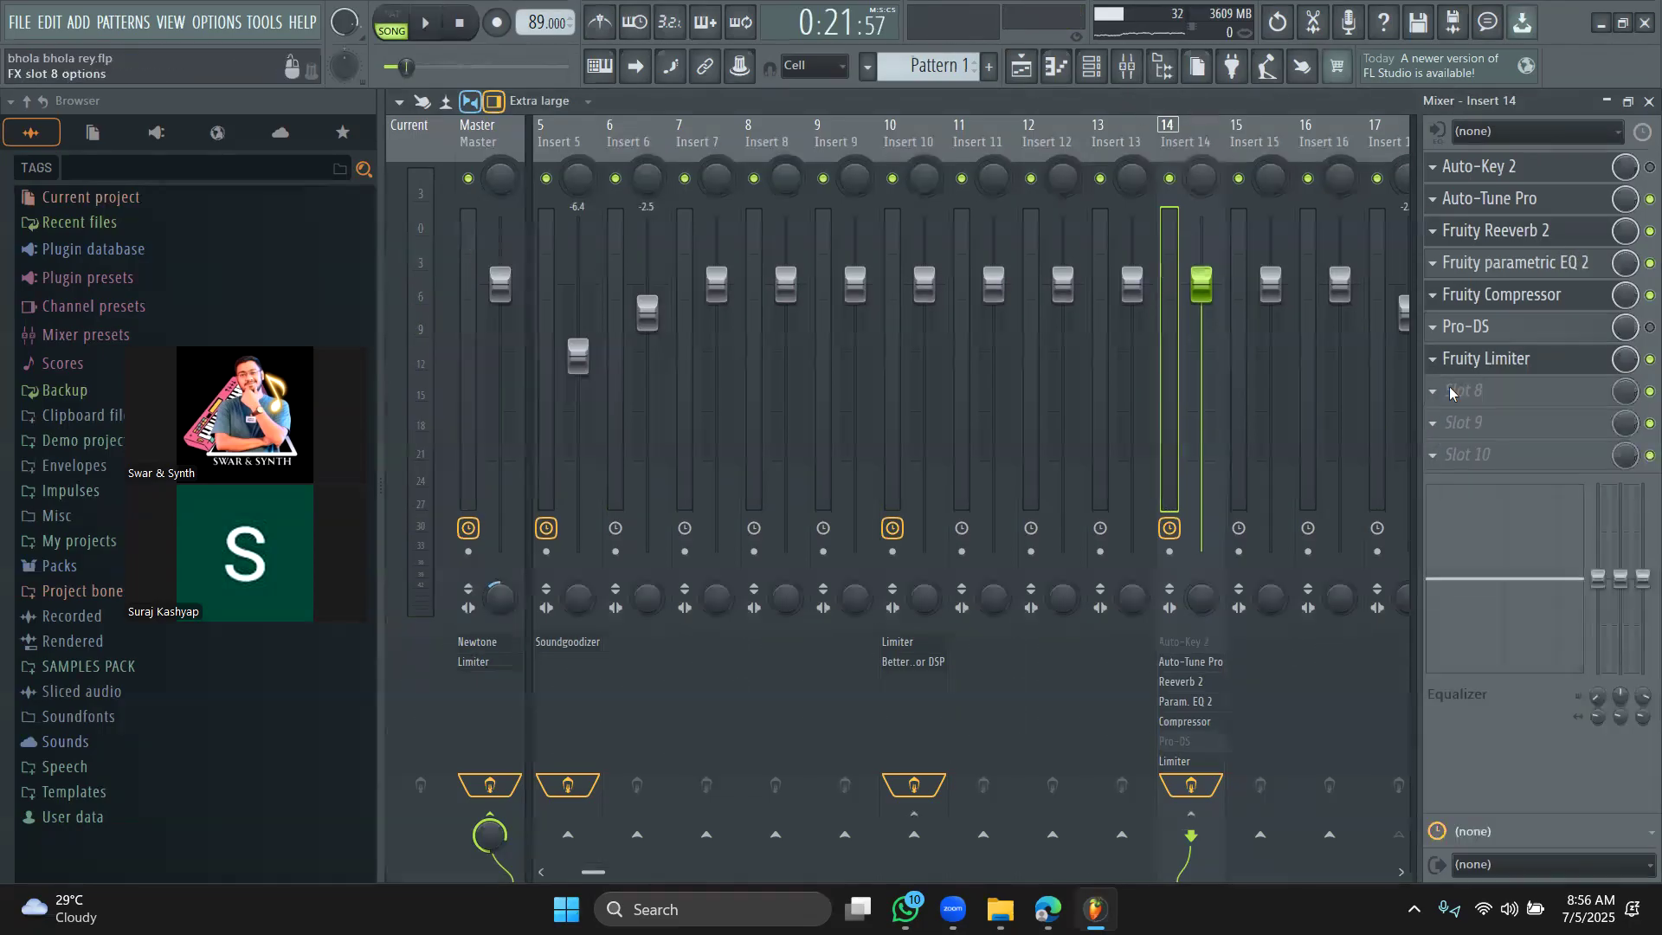
left_click(1450, 388)
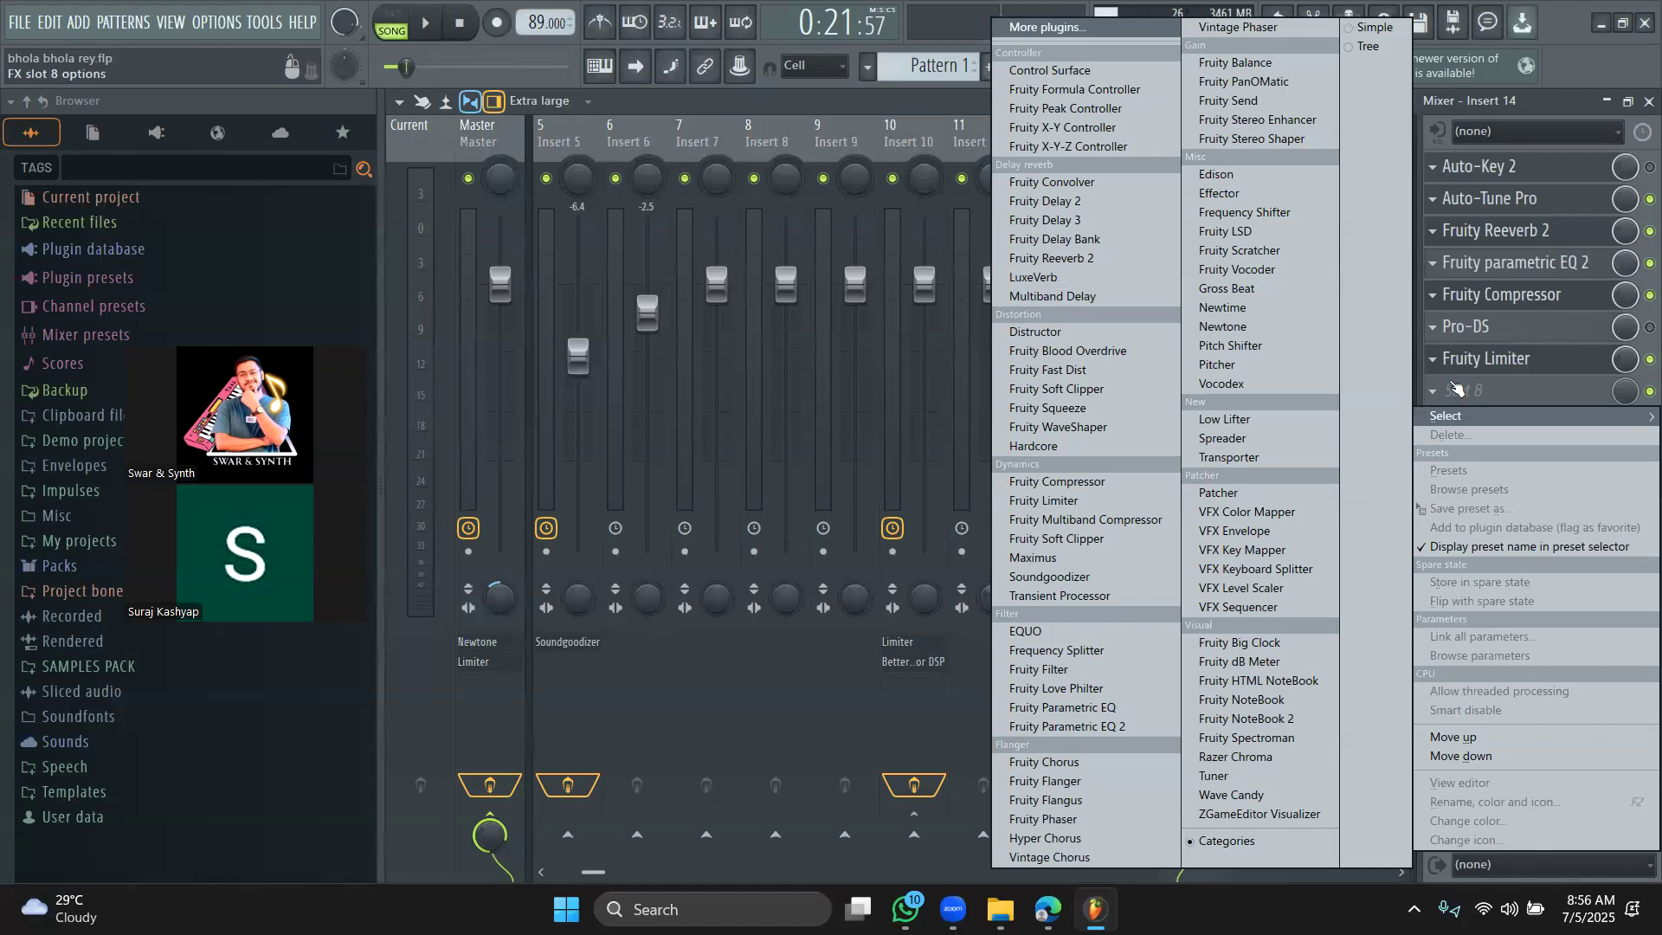
left_click(1458, 389)
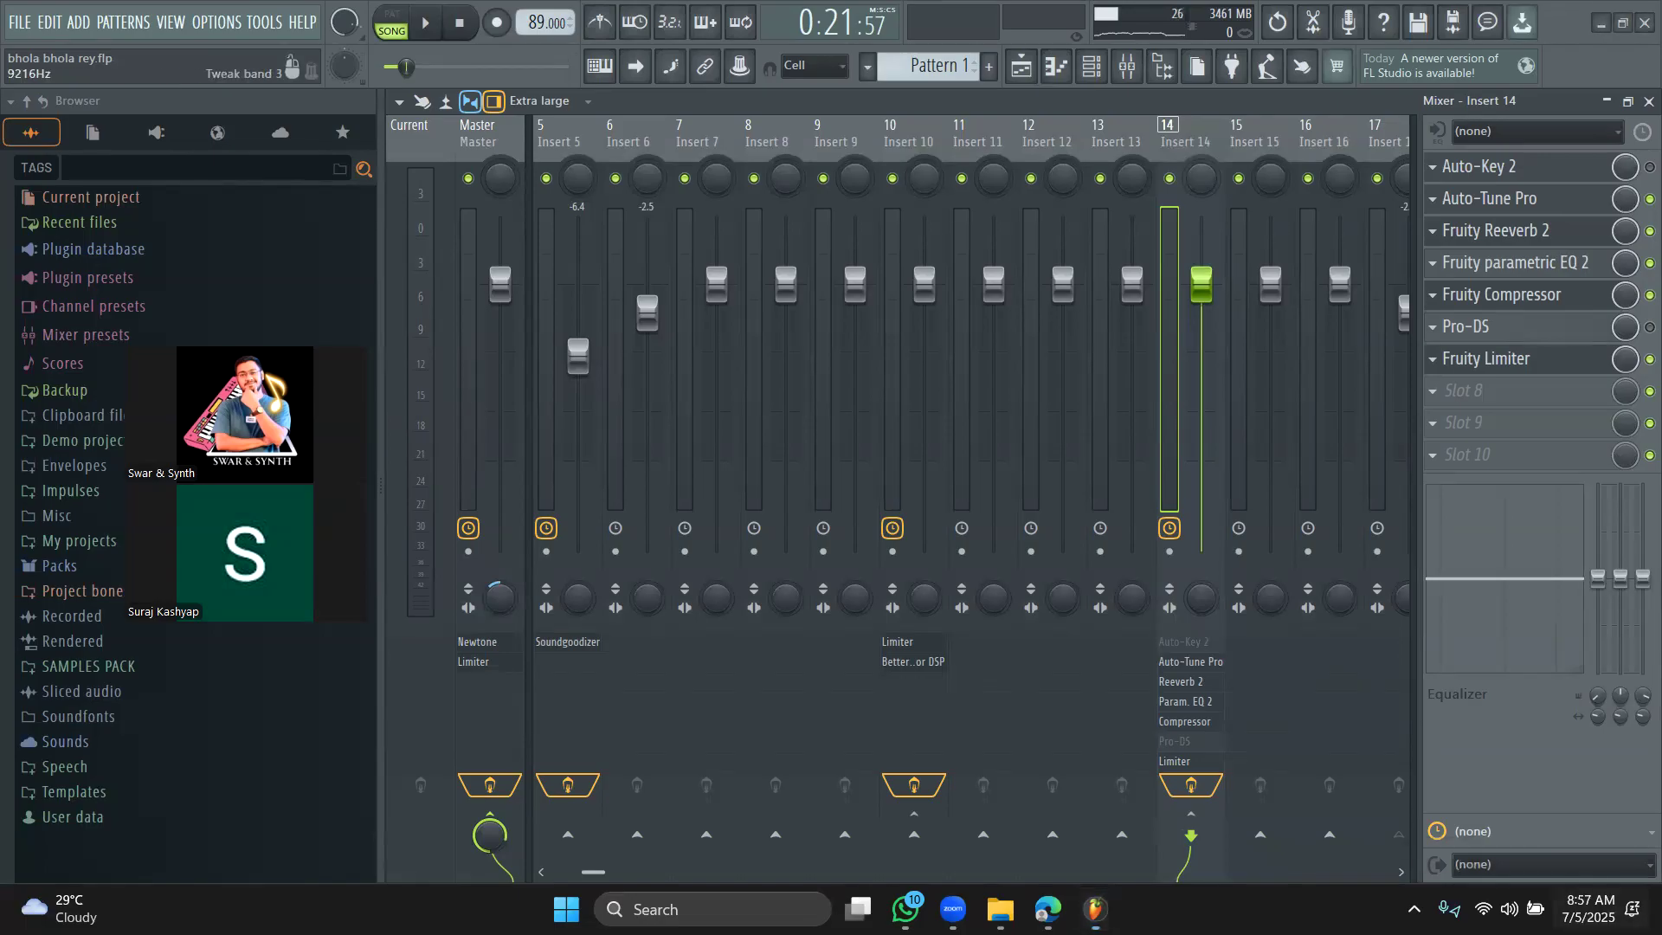
key("super+n")
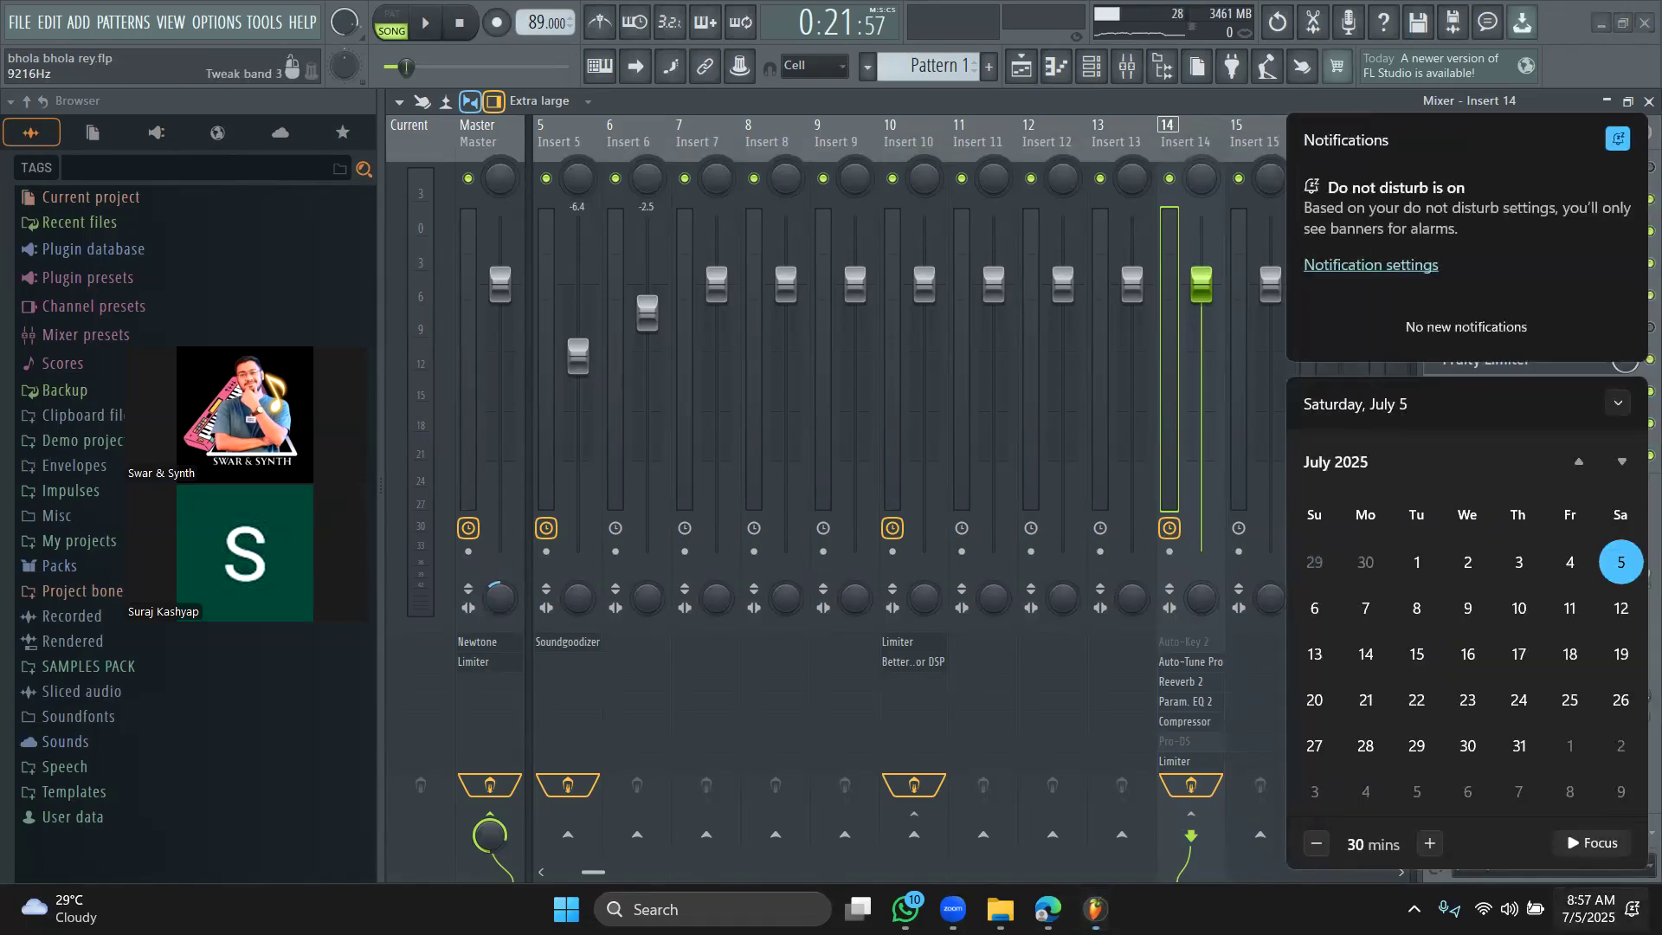
left_click(1601, 910)
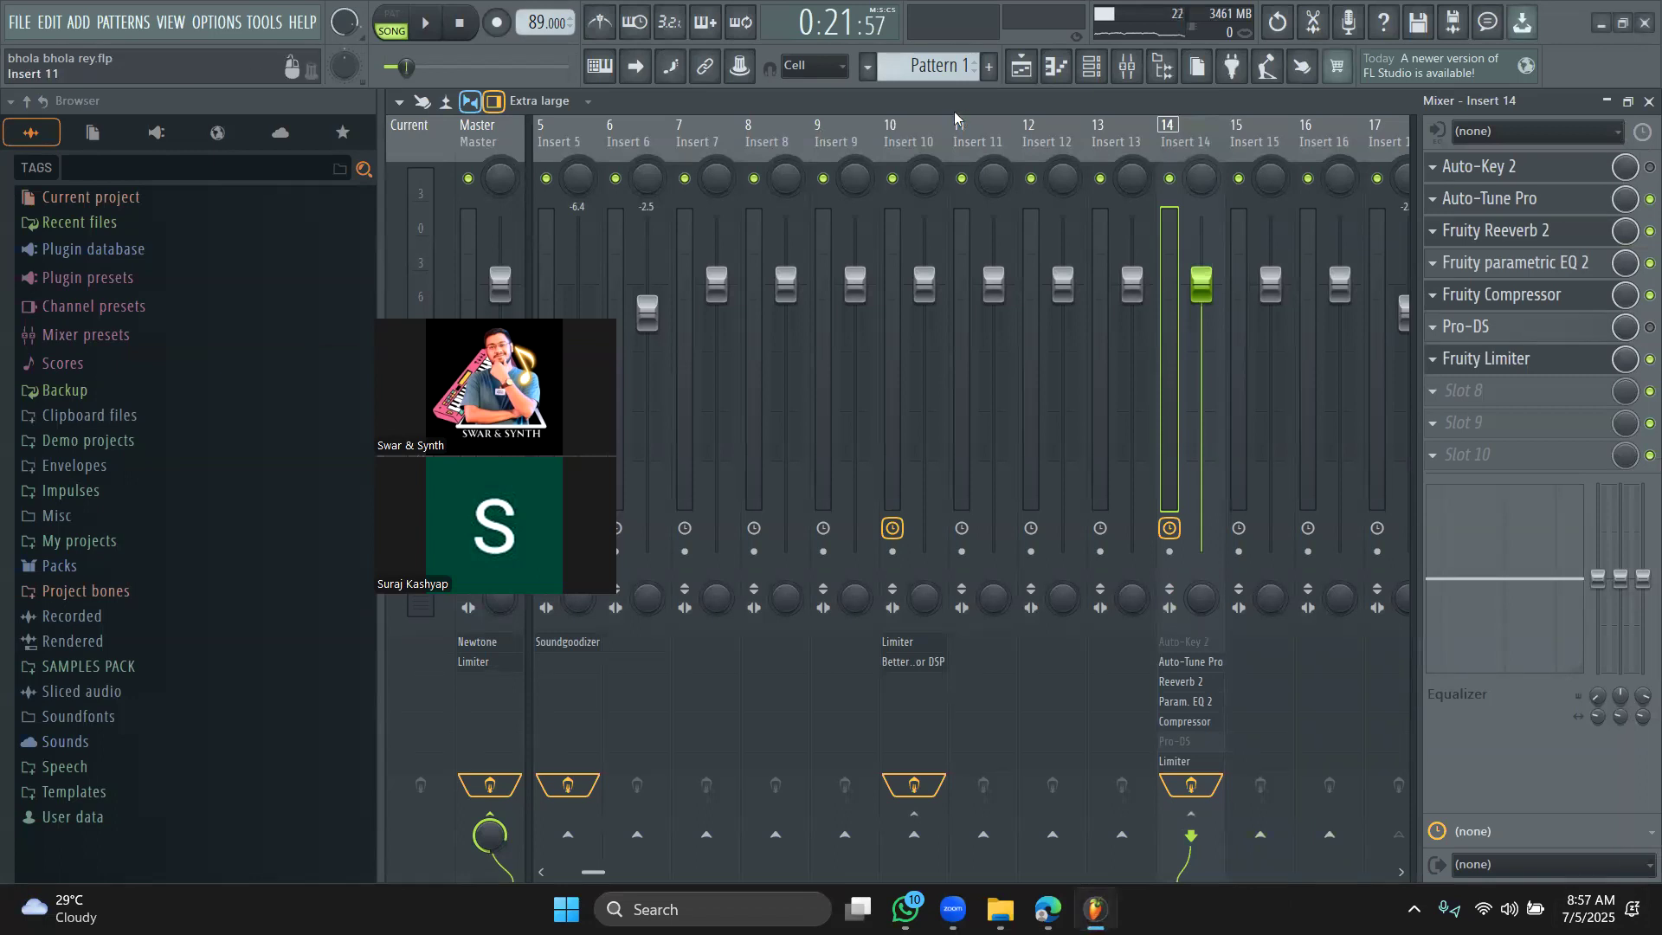
left_click(1019, 73)
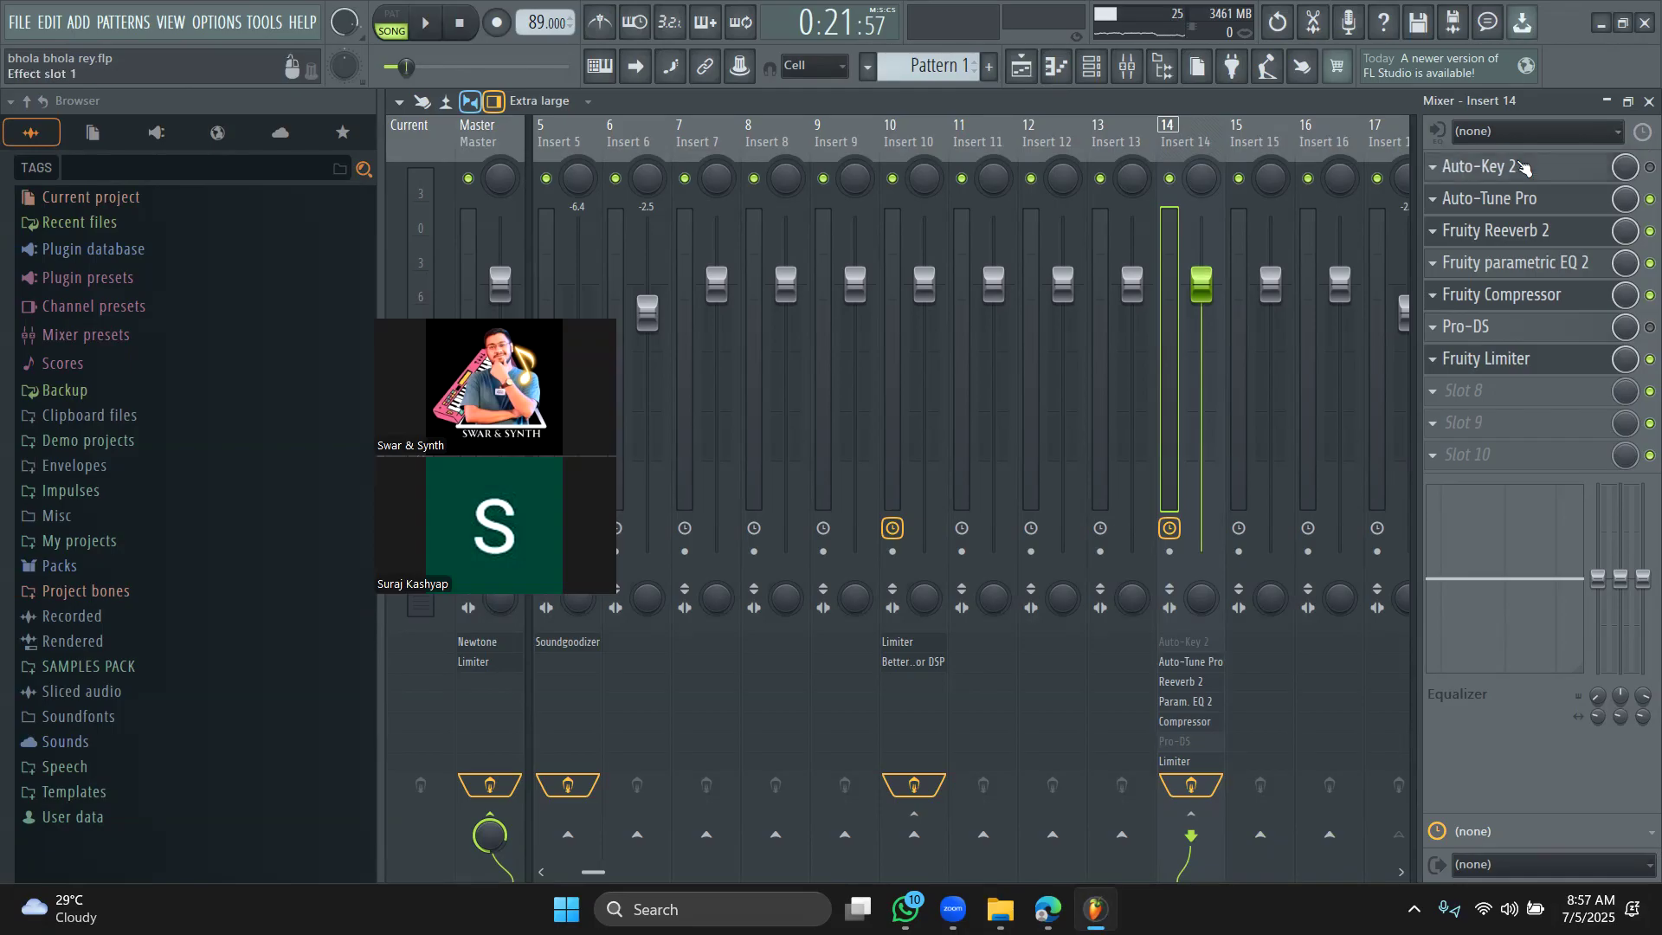
Step: Open Auto-Key 2 on Insert 14 and reposition its plugin window over the mixer
left_click(1567, 175)
left_click_drag(803, 279, 1047, 211)
Step: Switch to Edge to look over the Antares Auto-Tune Pro v9 page, and return to the Auto-Key 2 window in FL Studio
mouse_move(1048, 908)
left_click(1030, 814)
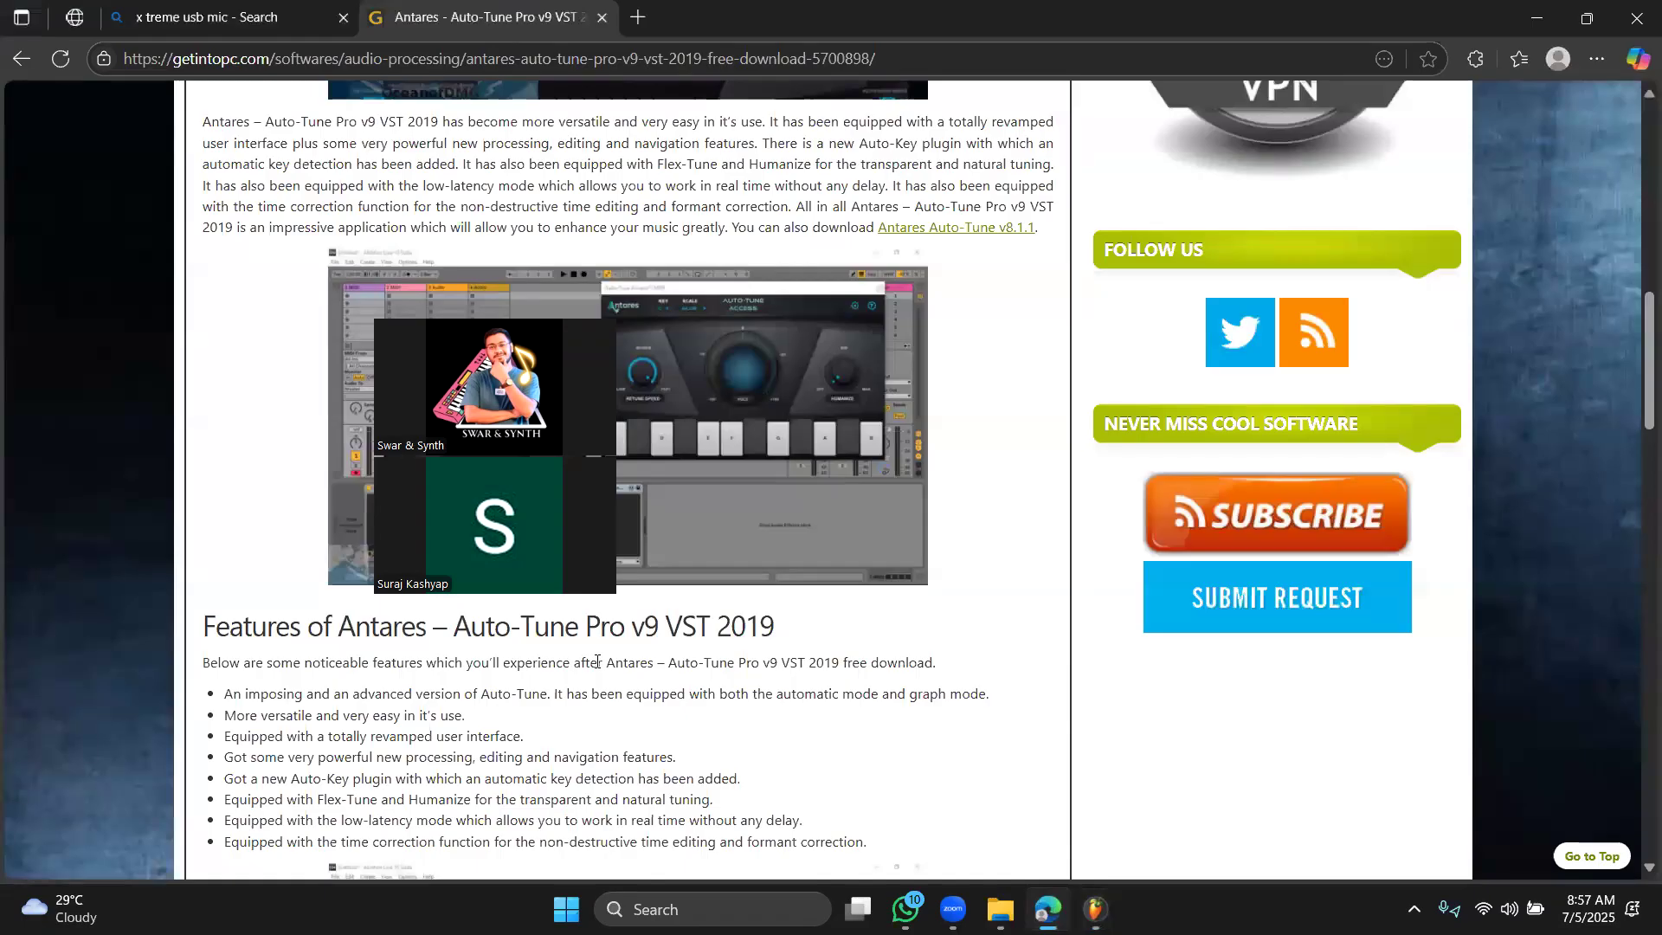
scroll(542, 539, "up", 7)
scroll(549, 561, "down", 8)
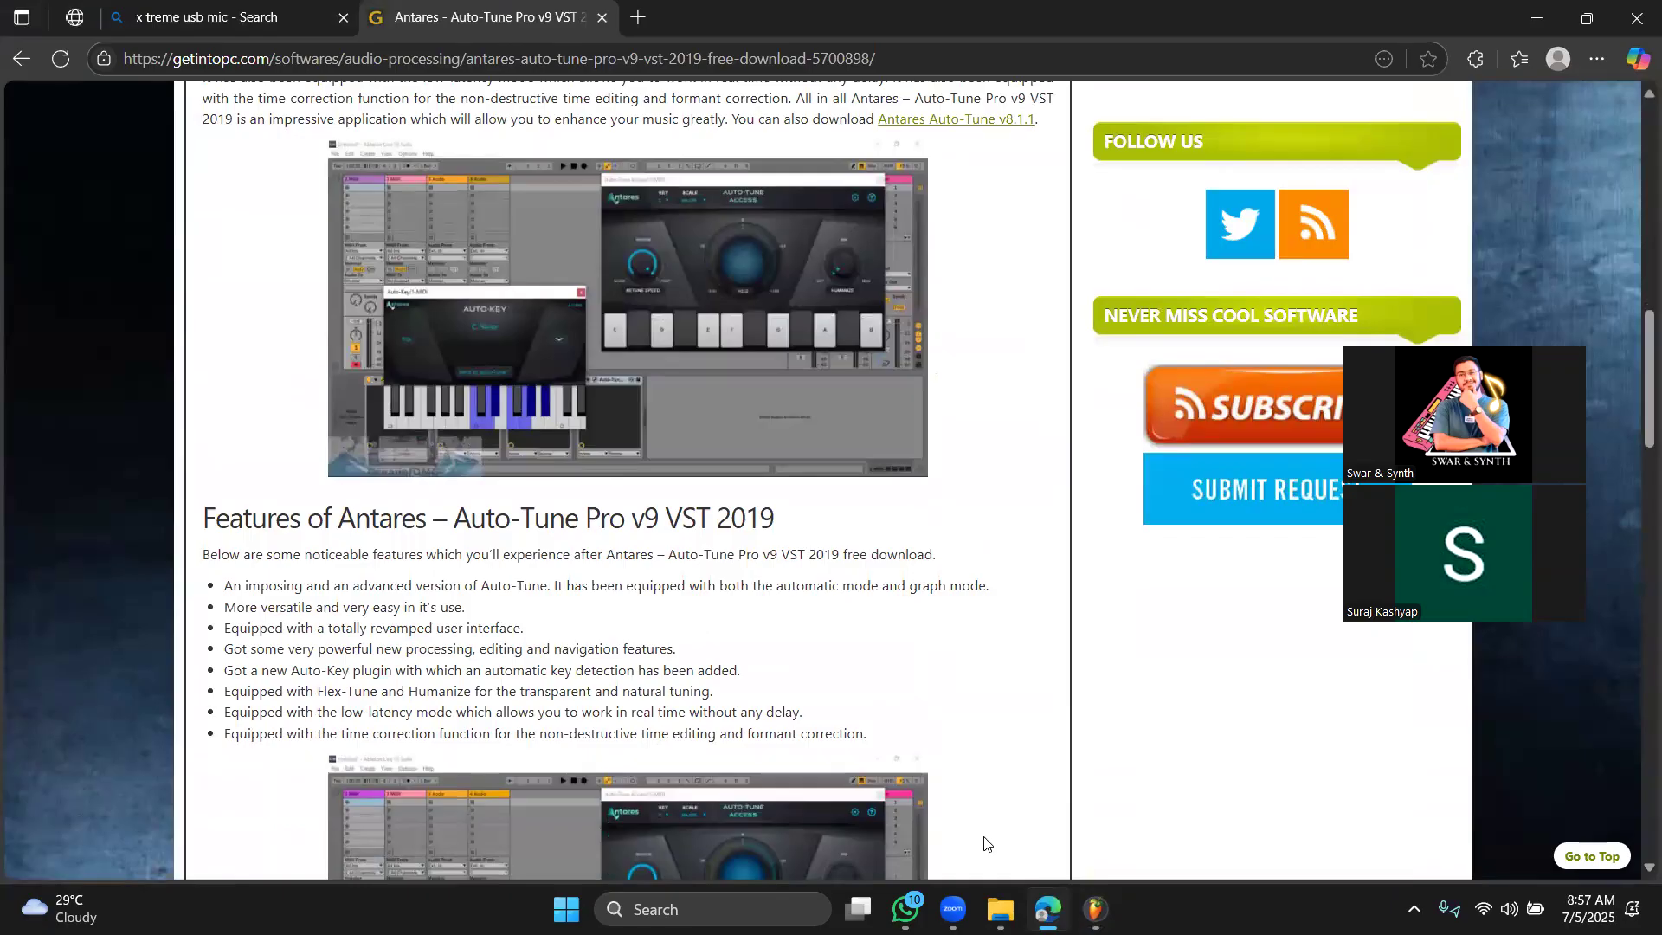
left_click(1095, 908)
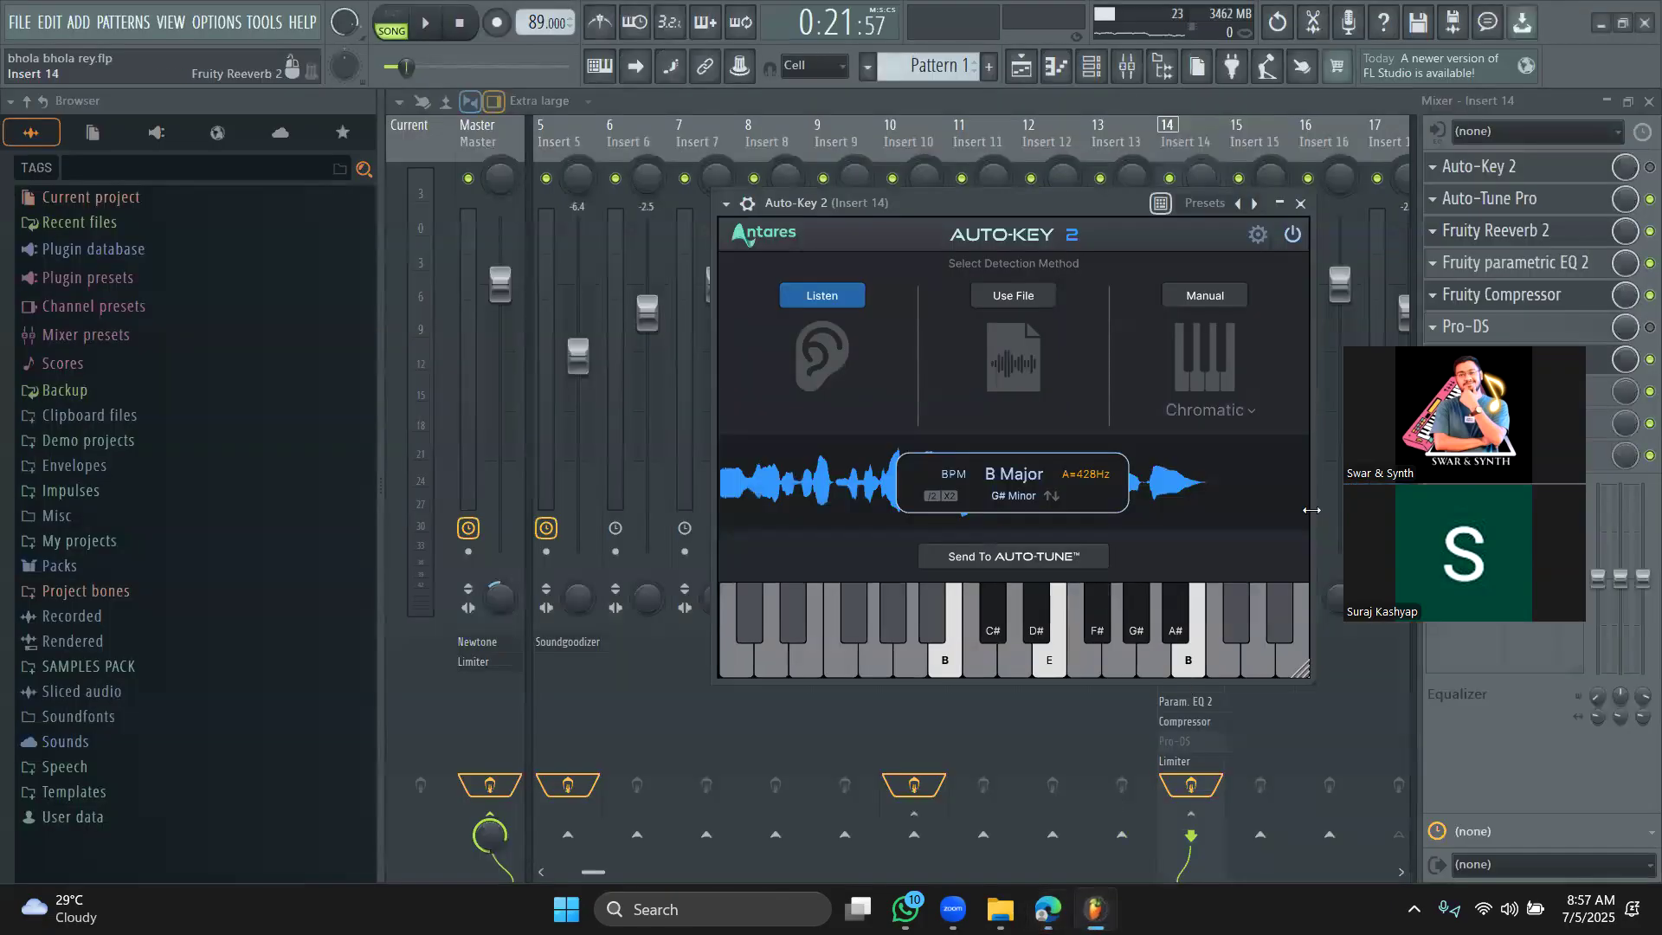
left_click_drag(1037, 218, 981, 143)
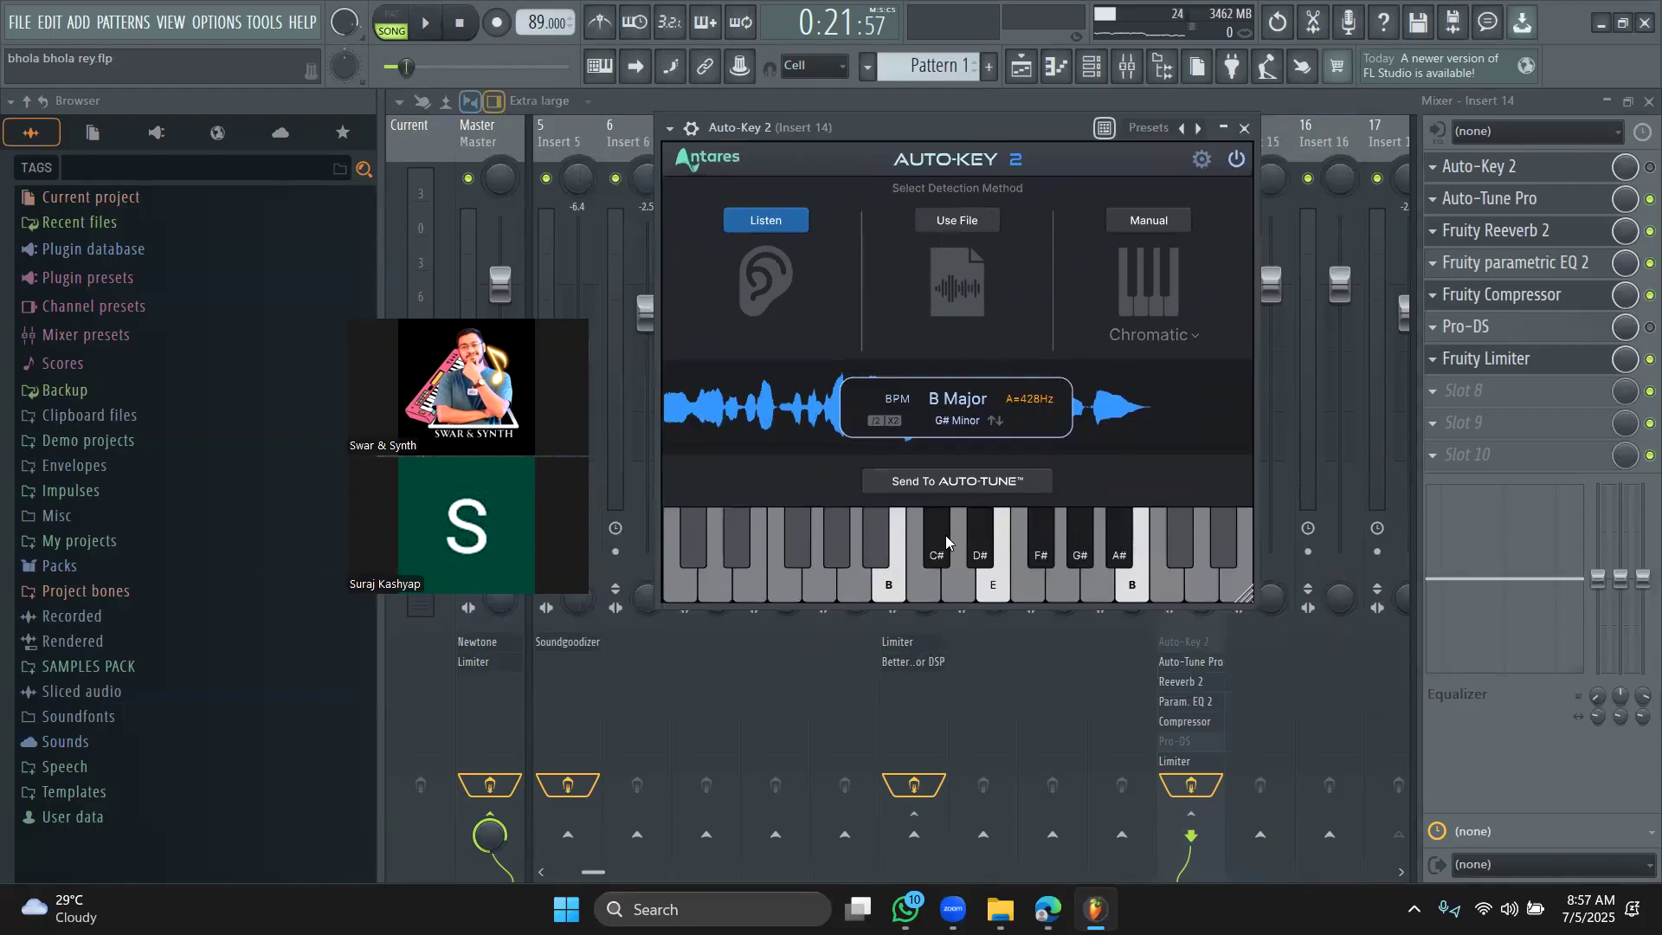